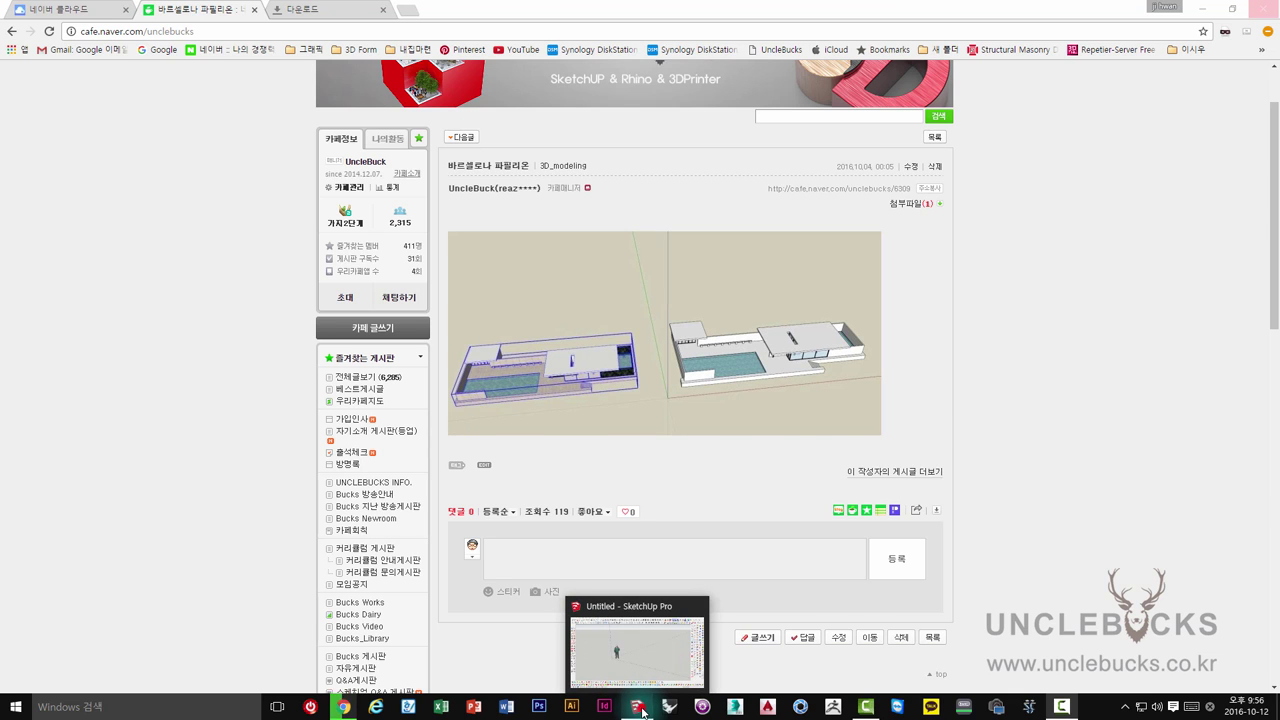
# Bring SketchUp forward and orbit the empty scene down toward the horizon
pyautogui.click(642, 710)
pyautogui.moveTo(586, 294)
pyautogui.mouseDown(button='middle')
pyautogui.moveTo(536, 352)
pyautogui.moveTo(686, 297)
pyautogui.moveTo(706, 360)
pyautogui.moveTo(606, 340)
pyautogui.moveTo(571, 300)
pyautogui.mouseUp(button='middle')
pyautogui.click(16, 66)
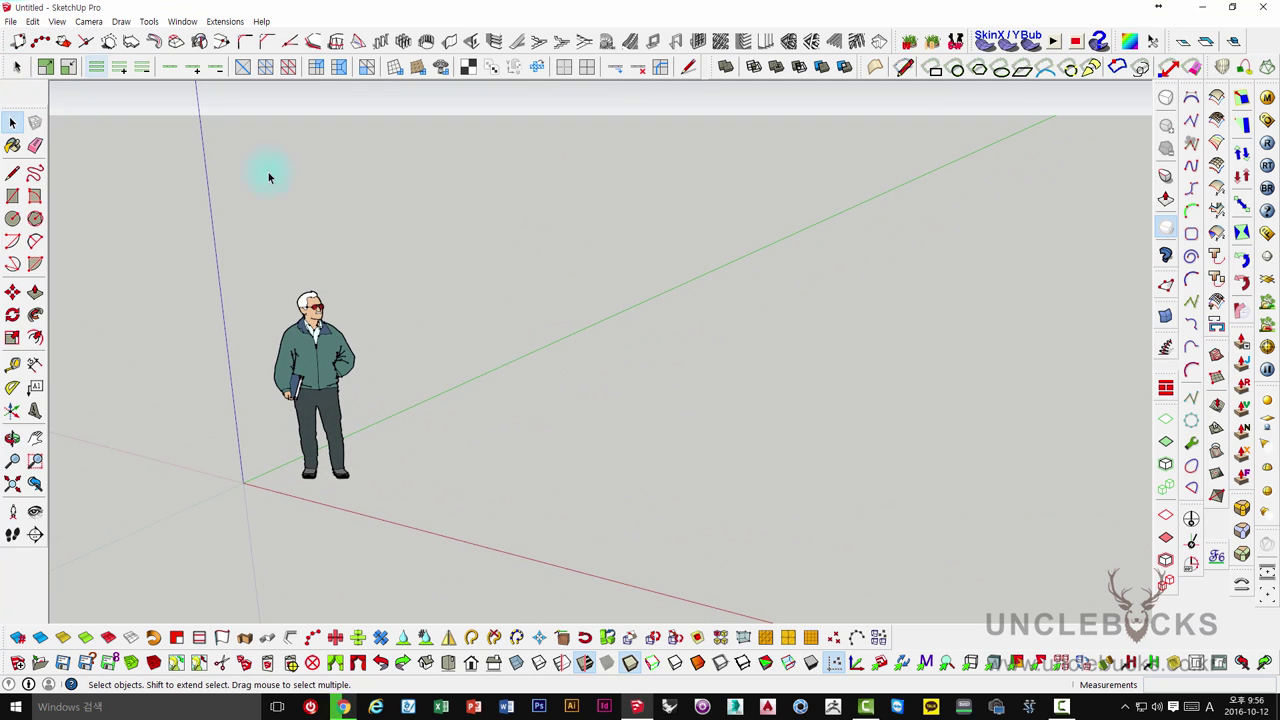
pyautogui.moveTo(268, 177)
pyautogui.mouseDown(button='middle')
pyautogui.moveTo(429, 314)
pyautogui.moveTo(543, 311)
pyautogui.moveTo(631, 337)
pyautogui.moveTo(557, 371)
pyautogui.moveTo(640, 323)
pyautogui.moveTo(620, 300)
pyautogui.mouseUp(button='middle')
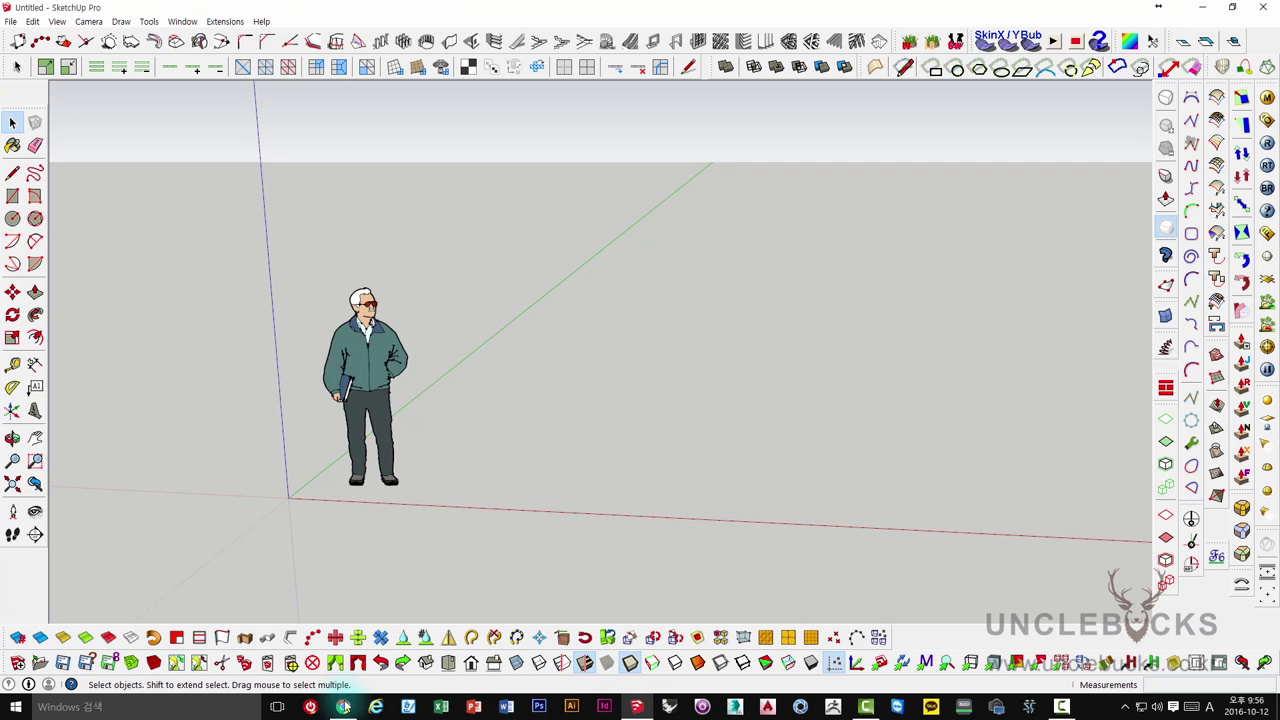
# Save the post's Barcelona Pavilion.skp attachment to the PC and open it in SketchUp
pyautogui.click(343, 707)
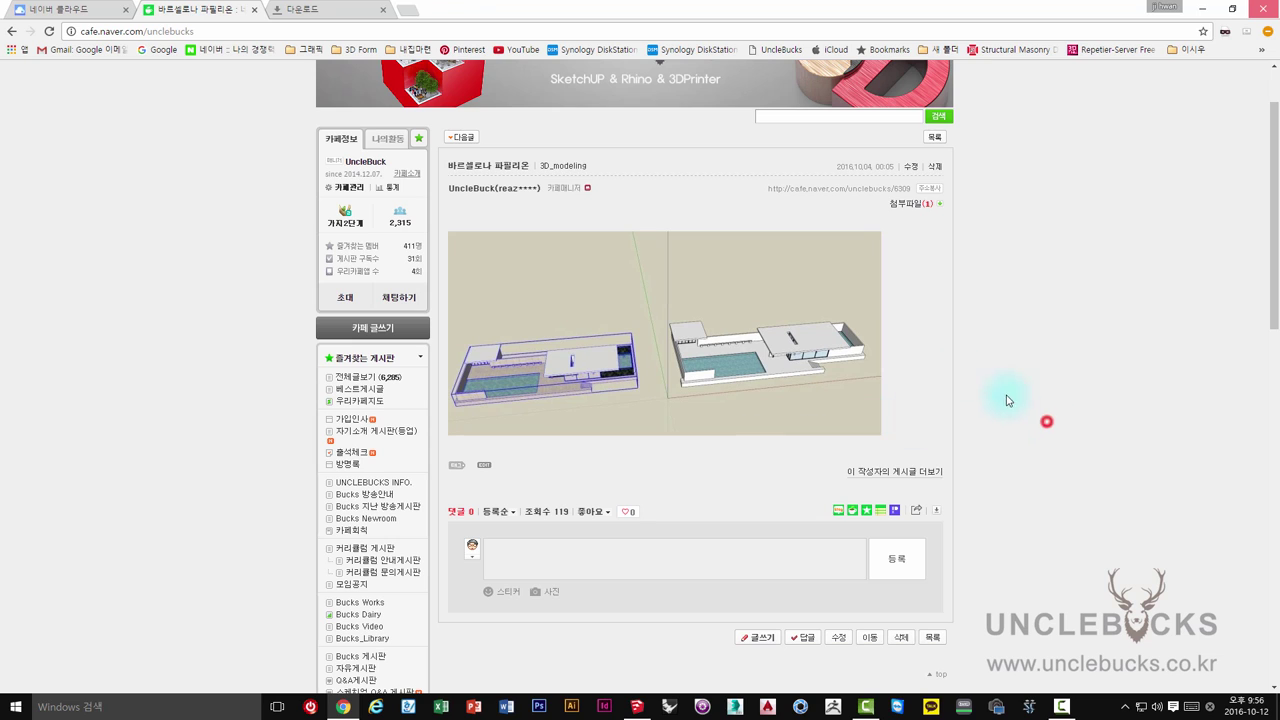
pyautogui.scroll(2, 533, 124)
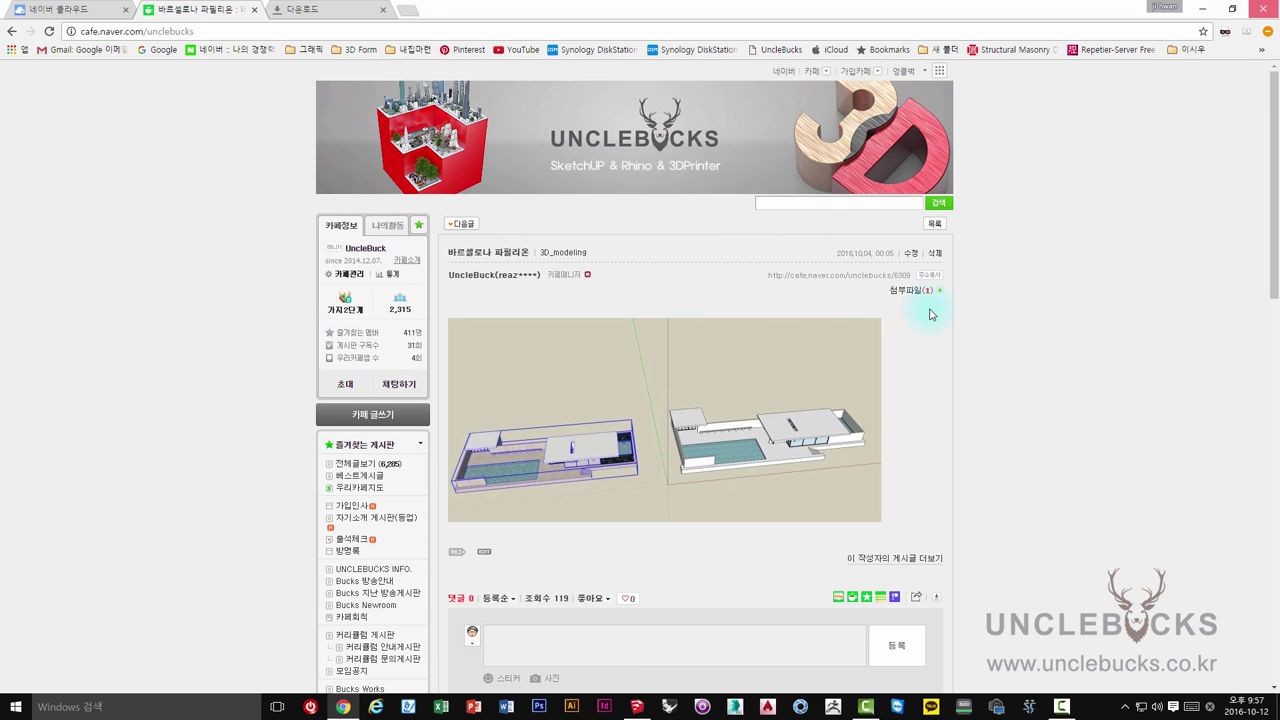
pyautogui.click(911, 292)
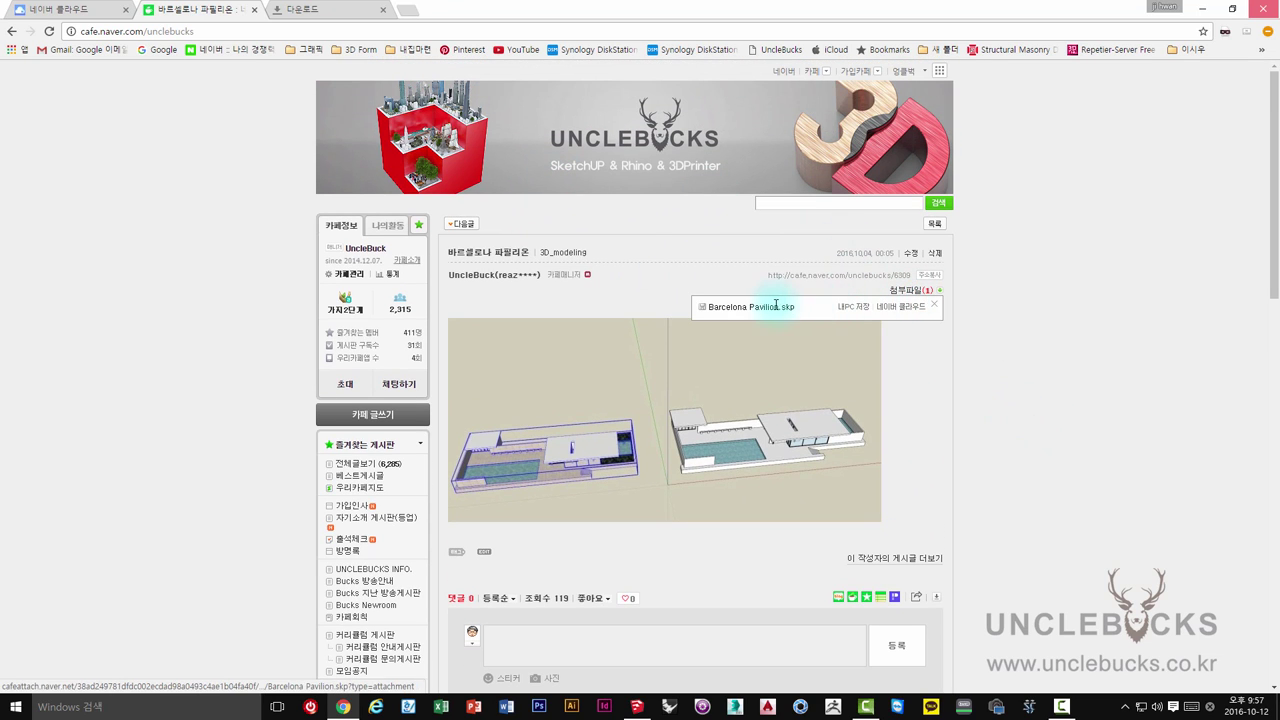
pyautogui.click(857, 314)
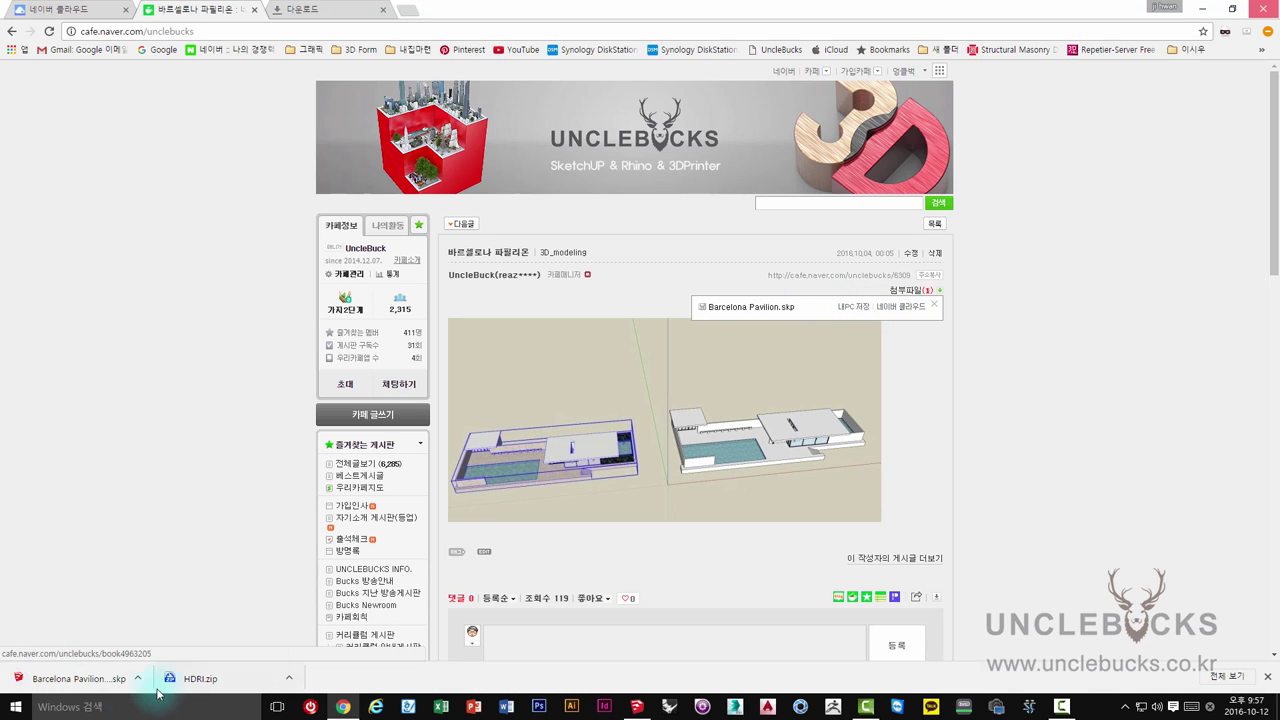
pyautogui.click(86, 682)
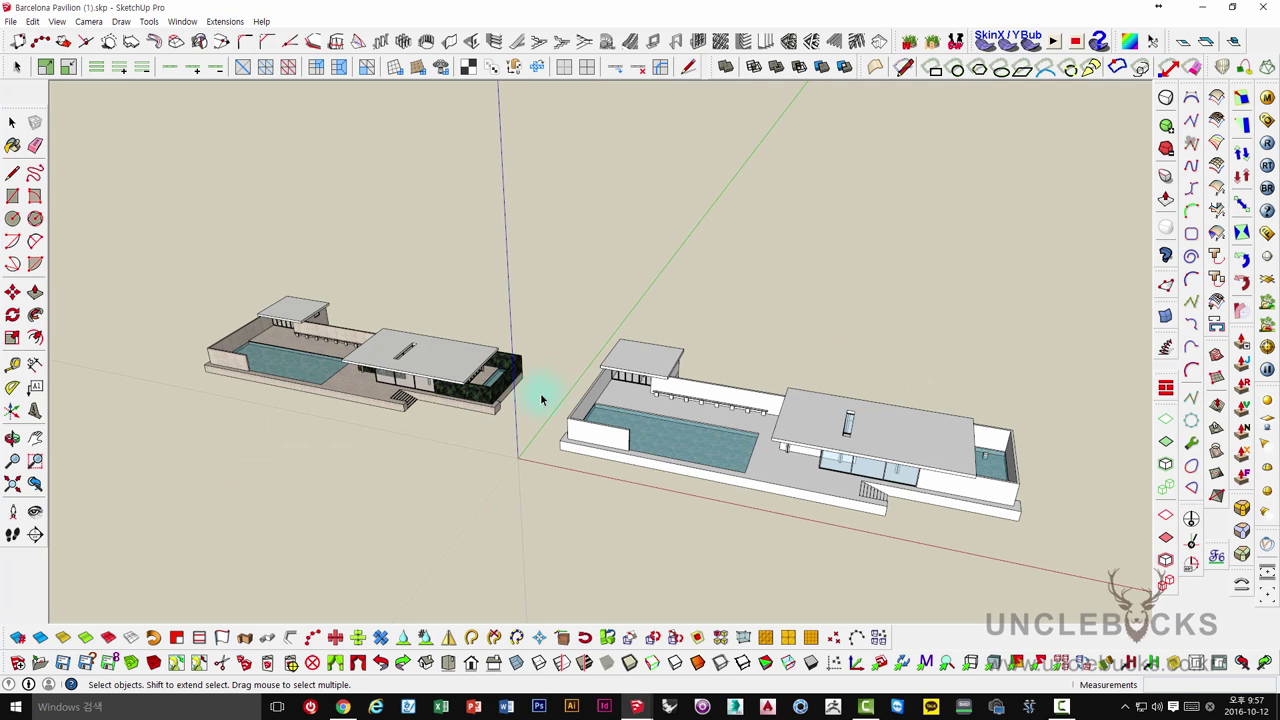
# Window-select the white right-hand duplicate pavilion and delete it
pyautogui.moveTo(541, 400); pyautogui.dragTo(668, 298, button='middle')
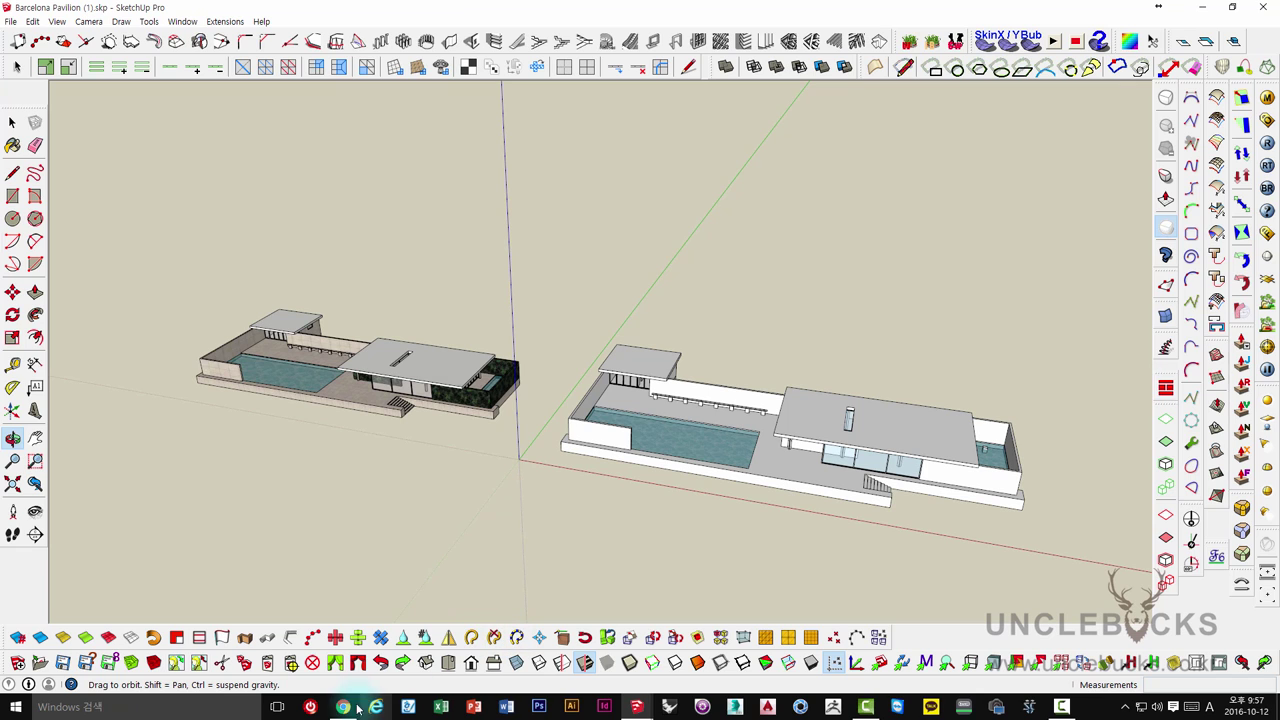
pyautogui.press('space')
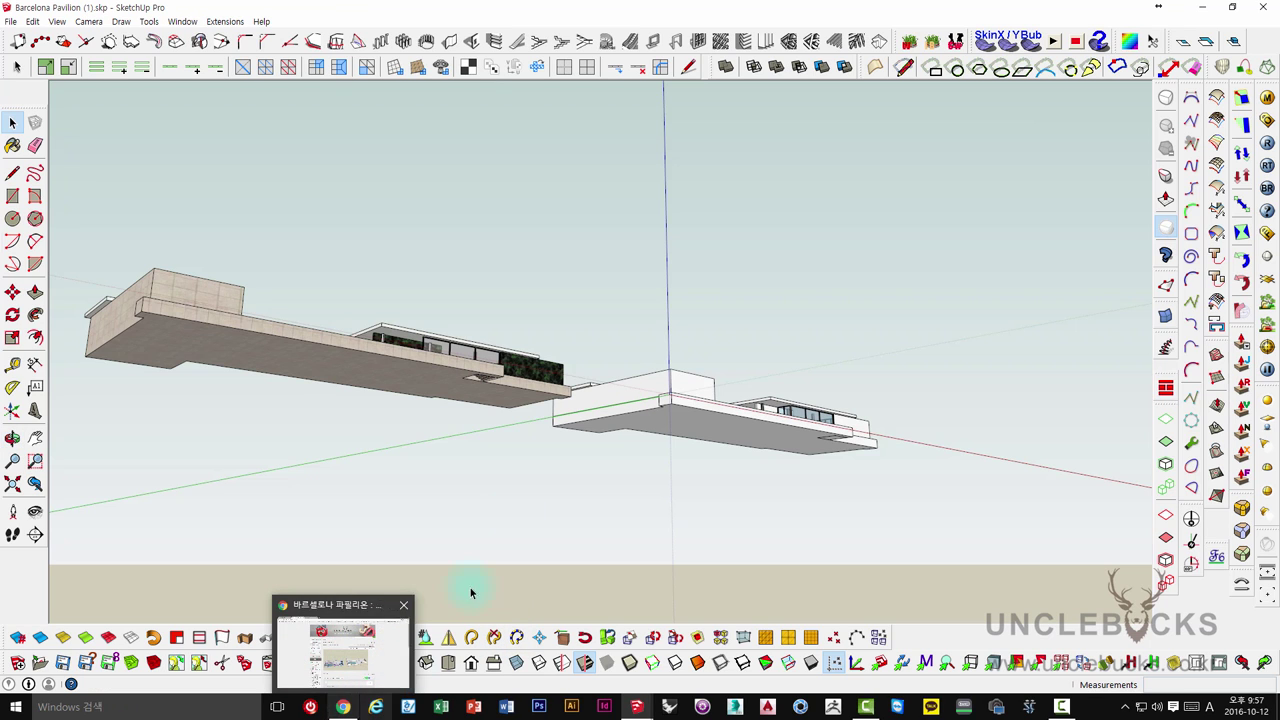
pyautogui.moveTo(471, 591); pyautogui.dragTo(530, 412, button='middle')
pyautogui.moveTo(512, 342); pyautogui.dragTo(806, 524)
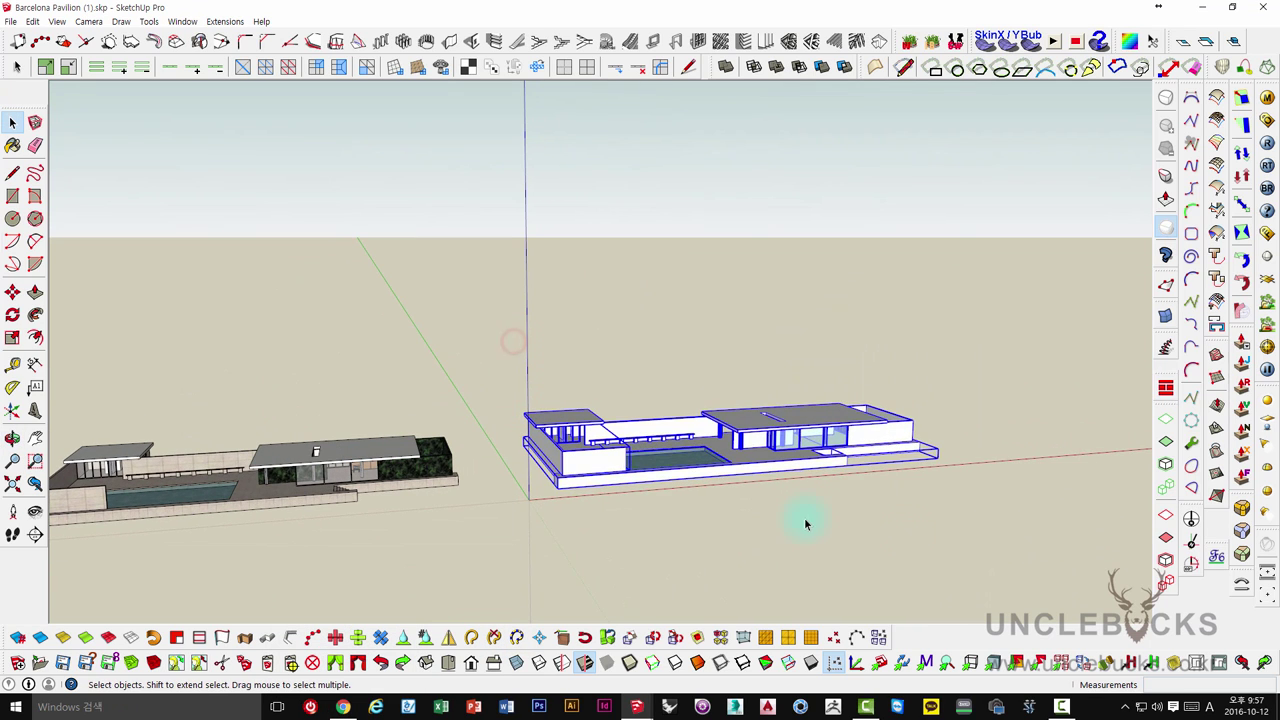
pyautogui.press('Delete')
# Move the textured pavilion with M so it sits at the axes origin
pyautogui.moveTo(709, 484); pyautogui.dragTo(552, 586, button='middle')
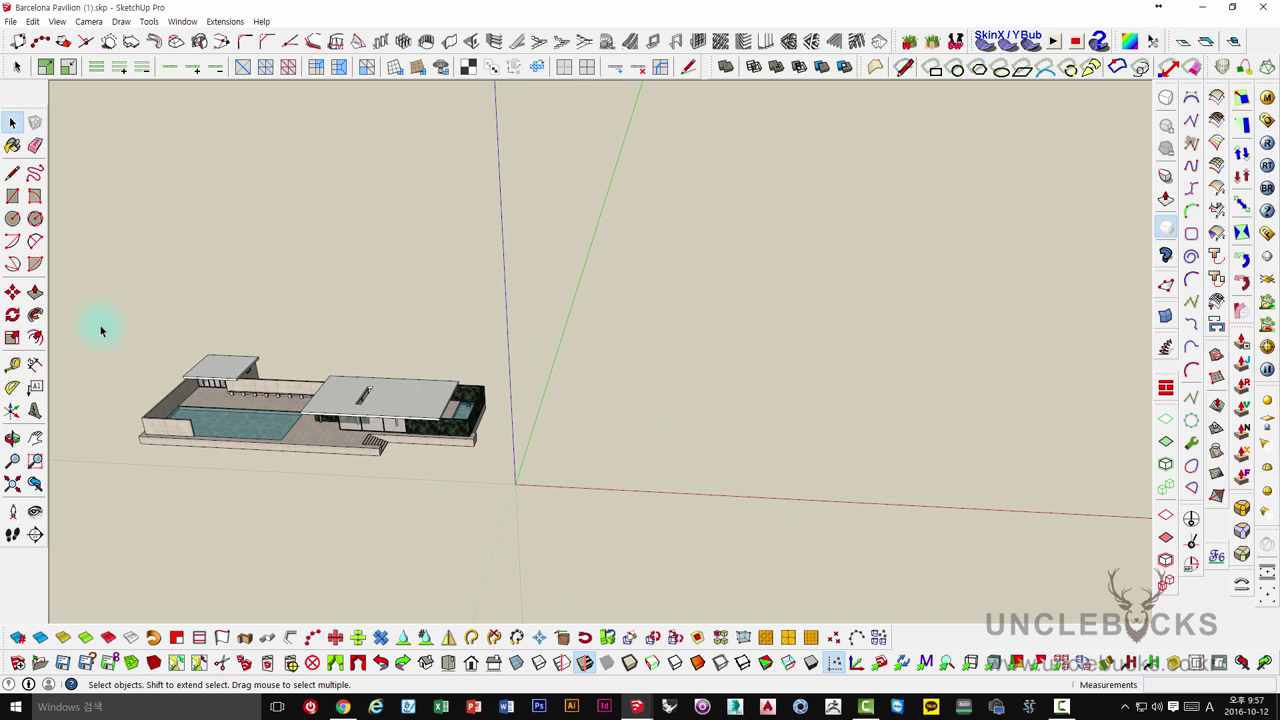
pyautogui.moveTo(86, 316); pyautogui.dragTo(531, 520)
pyautogui.press('space')
pyautogui.press('m')
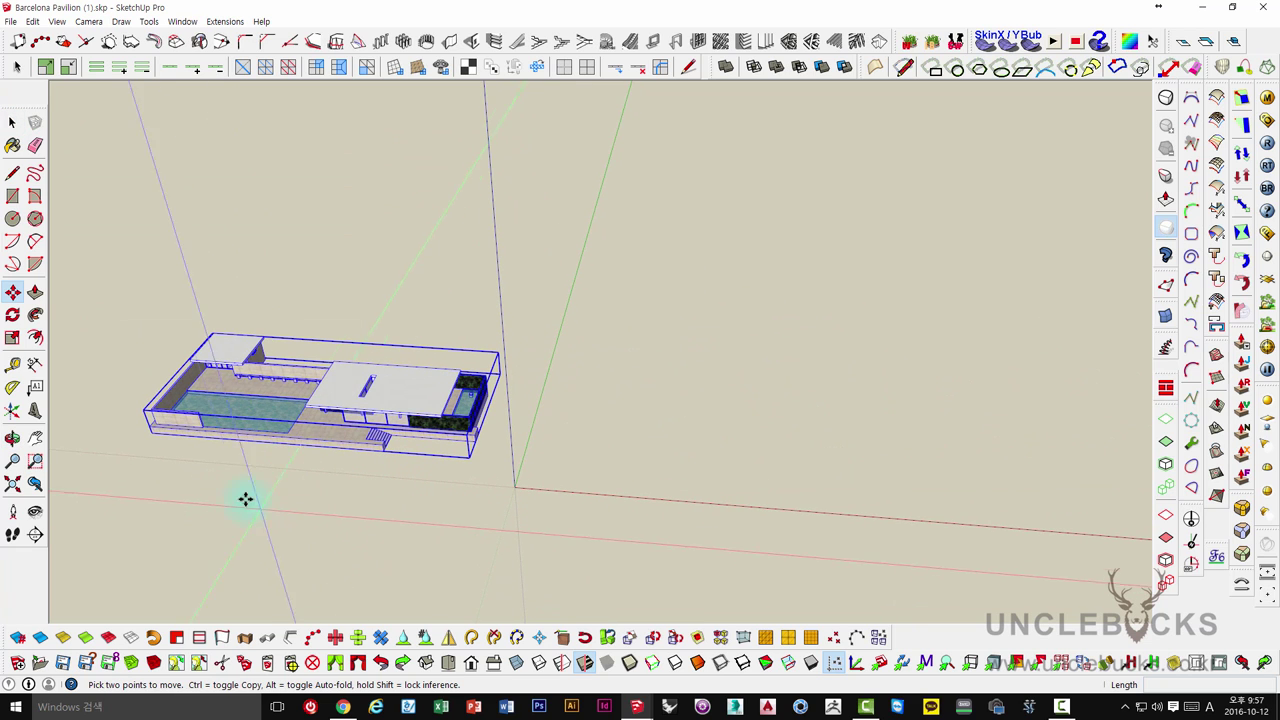
pyautogui.click(226, 483)
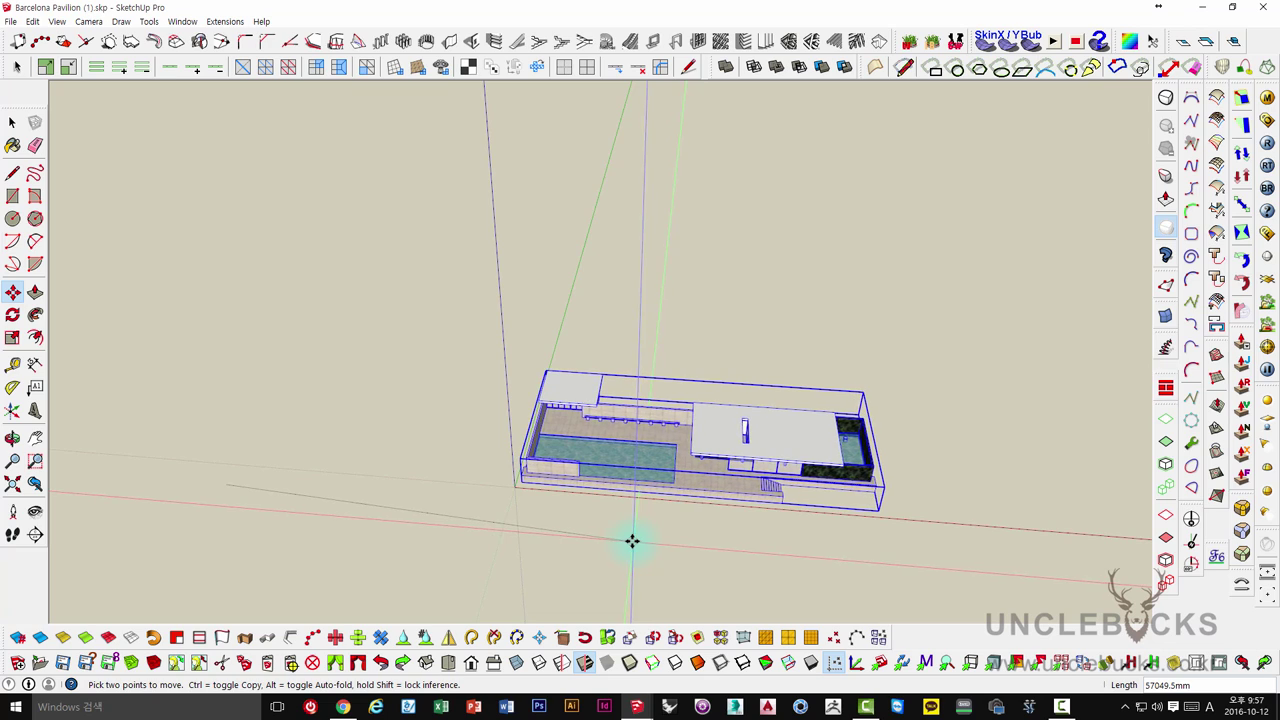
pyautogui.moveTo(634, 537)
pyautogui.mouseDown(button='middle')
pyautogui.moveTo(570, 481)
pyautogui.moveTo(571, 409)
pyautogui.moveTo(500, 366)
pyautogui.mouseUp(button='middle')
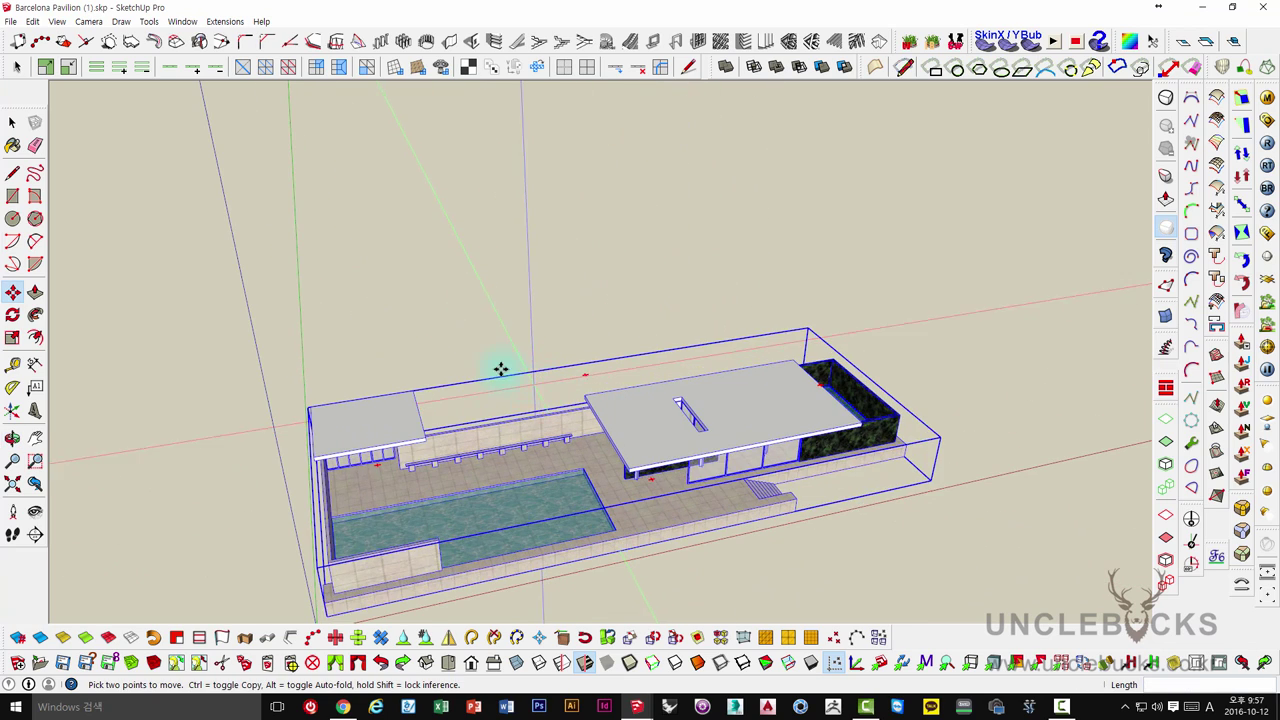
pyautogui.press('space')
pyautogui.click(491, 317)
# Orbit and zoom to a low eye-level view of the long wall and pool
pyautogui.moveTo(491, 317); pyautogui.dragTo(681, 320, button='middle')
pyautogui.scroll(3, 681, 320)
pyautogui.scroll(2, 580, 343)
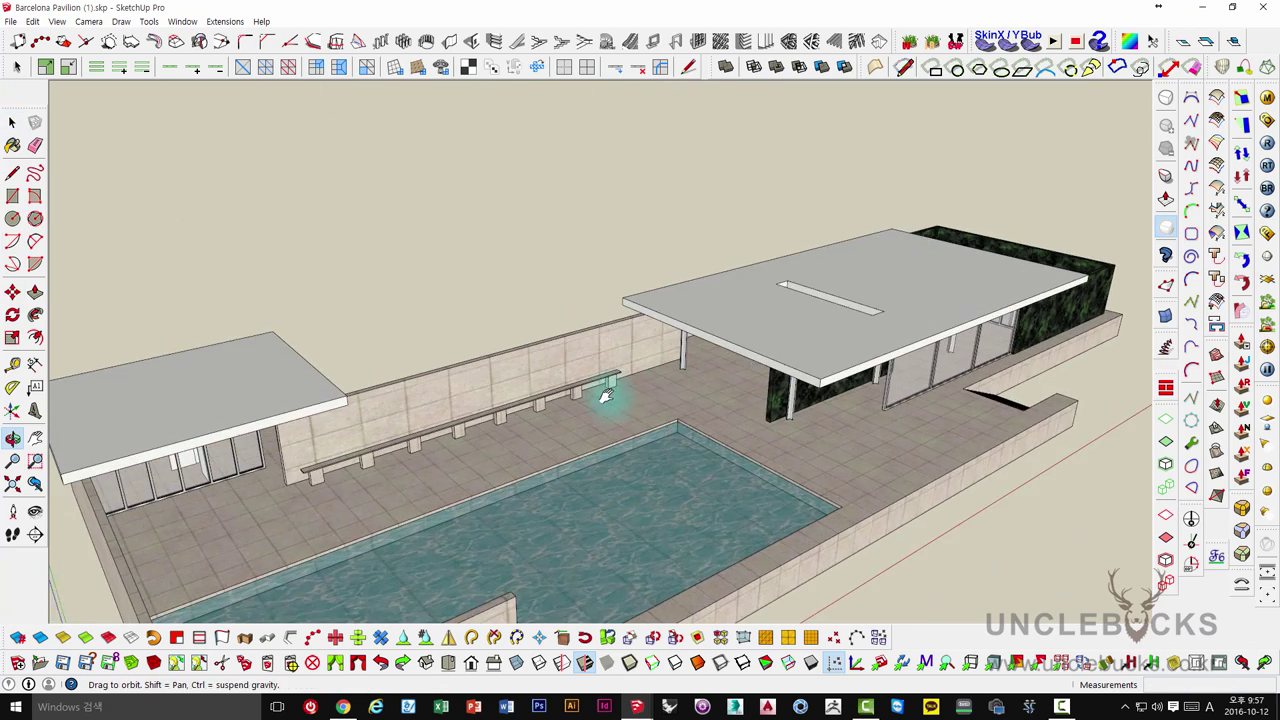
pyautogui.moveTo(600, 394)
pyautogui.mouseDown(button='middle')
pyautogui.moveTo(634, 551)
pyautogui.moveTo(553, 407)
pyautogui.moveTo(720, 466)
pyautogui.moveTo(674, 397)
pyautogui.moveTo(563, 372)
pyautogui.moveTo(846, 366)
pyautogui.moveTo(571, 389)
pyautogui.moveTo(787, 383)
pyautogui.moveTo(829, 363)
pyautogui.moveTo(846, 397)
pyautogui.moveTo(777, 403)
pyautogui.moveTo(507, 500)
pyautogui.moveTo(680, 400)
pyautogui.moveTo(766, 423)
pyautogui.moveTo(394, 374)
pyautogui.moveTo(962, 397)
pyautogui.moveTo(663, 380)
pyautogui.moveTo(714, 400)
pyautogui.moveTo(650, 260)
pyautogui.moveTo(749, 414)
pyautogui.moveTo(749, 371)
pyautogui.moveTo(714, 397)
pyautogui.moveTo(709, 429)
pyautogui.mouseUp(button='middle')
pyautogui.scroll(2, 553, 407)
pyautogui.scroll(-3, 677, 413)
pyautogui.scroll(-2, 666, 417)
pyautogui.scroll(4, 671, 423)
pyautogui.scroll(3, 666, 386)
pyautogui.scroll(-3, 660, 390)
pyautogui.scroll(-2, 718, 403)
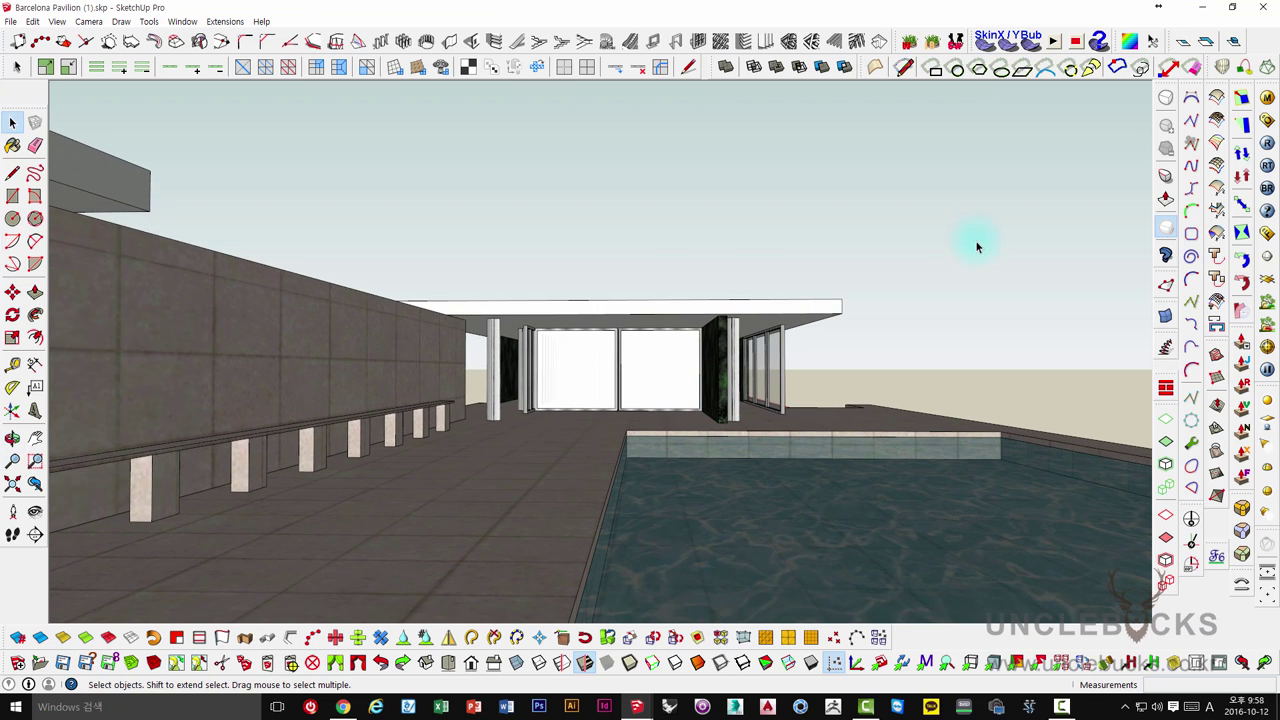
# Run a V-Ray test render, then open the GI (skylight) map under Environment options
pyautogui.click(1267, 143)
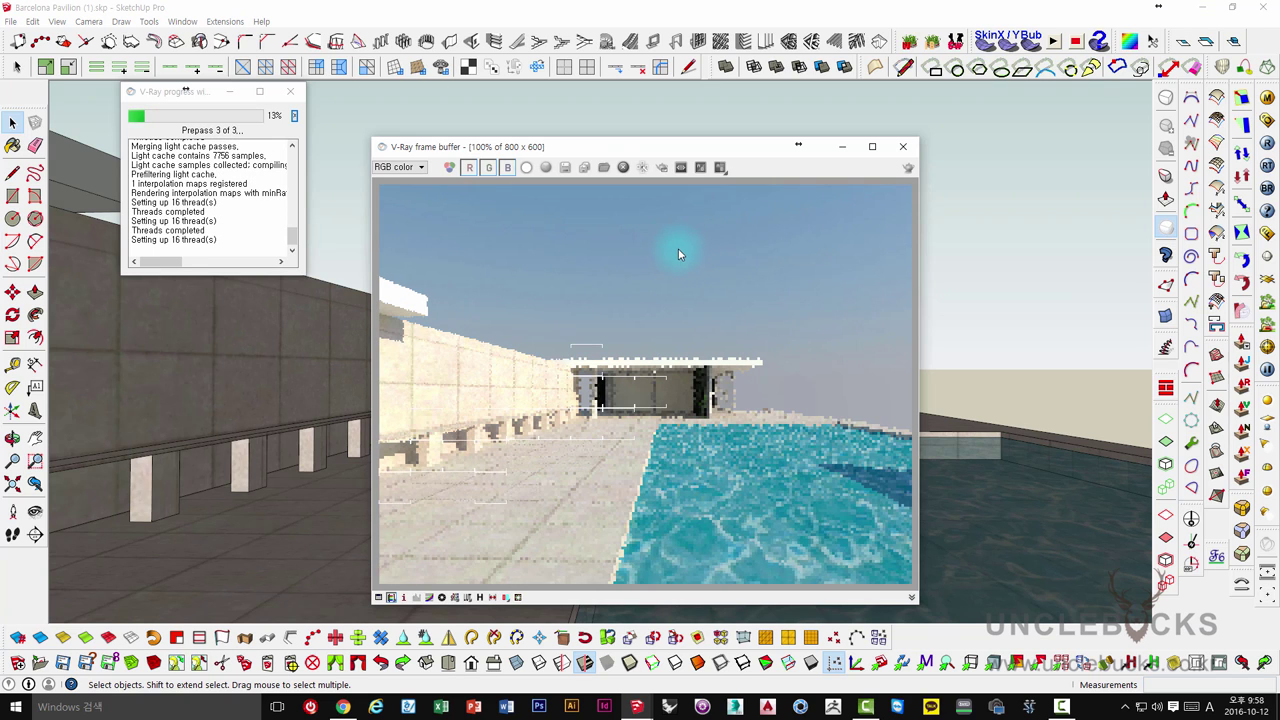
pyautogui.click(1268, 119)
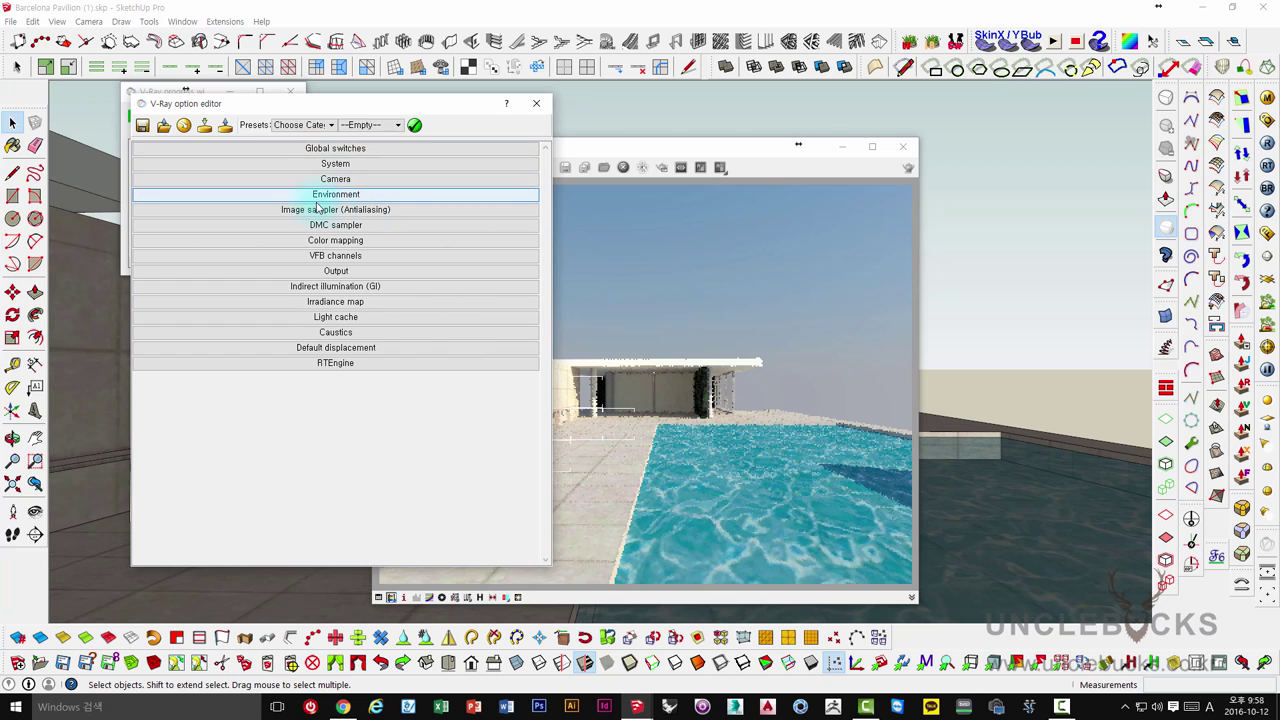
pyautogui.moveTo(345, 104); pyautogui.dragTo(281, 103)
pyautogui.click(232, 194)
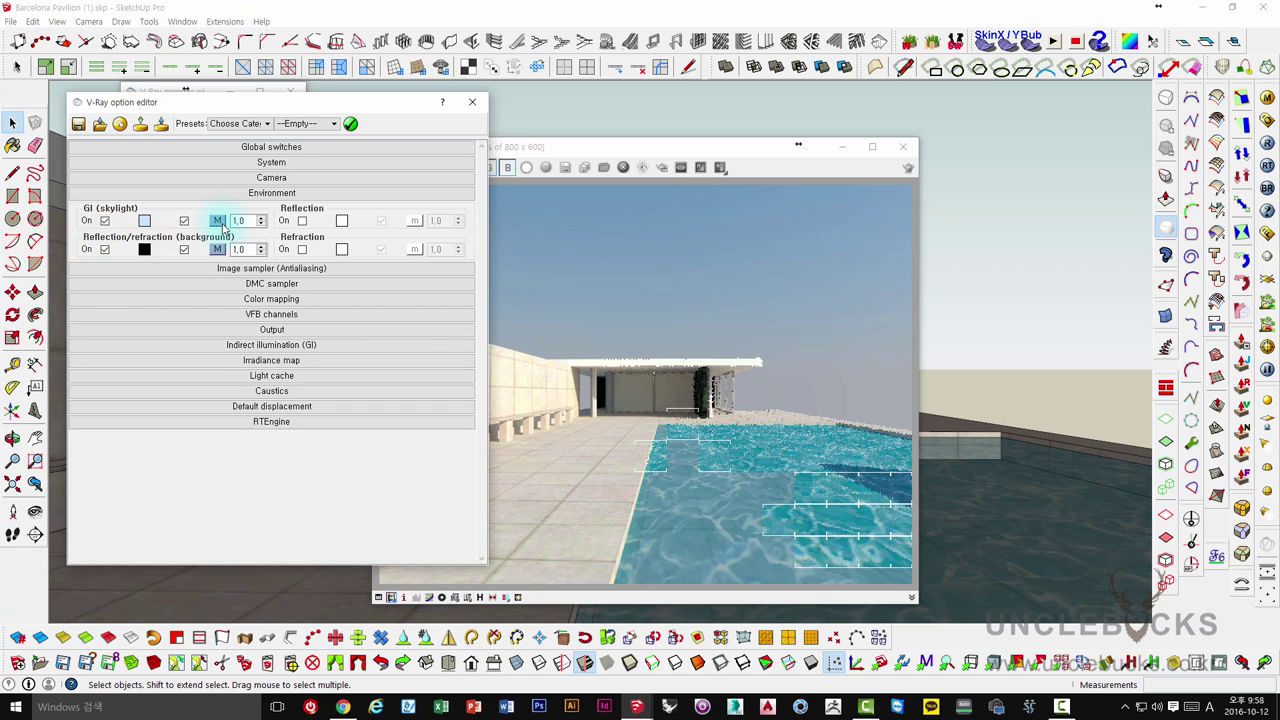
pyautogui.click(216, 221)
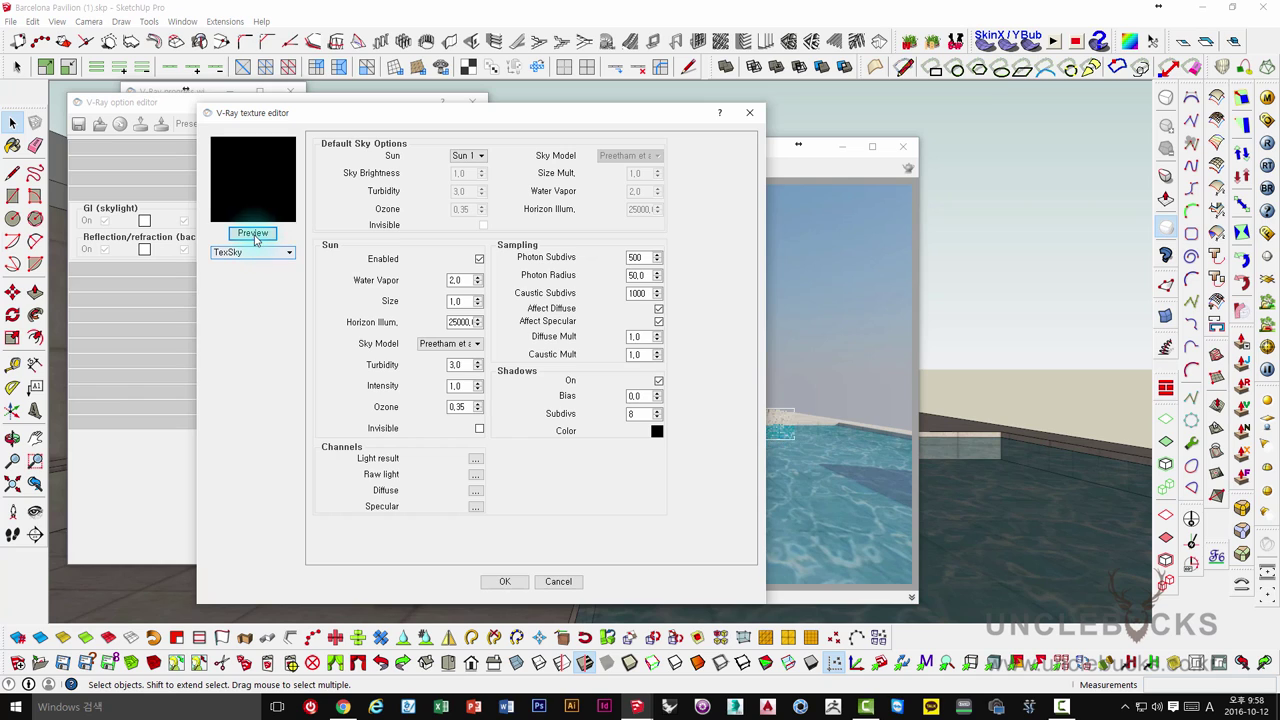
# Preview the TexSky sky texture and open the Shadow Settings window
pyautogui.click(253, 232)
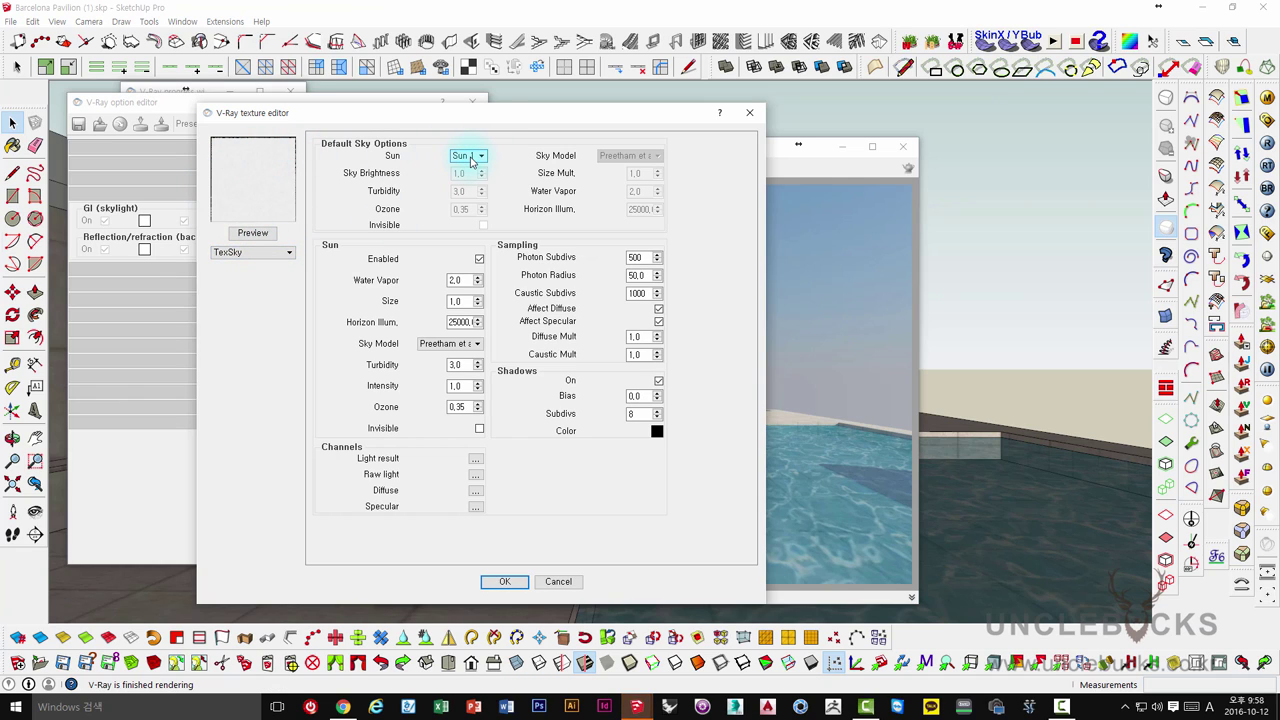
pyautogui.moveTo(471, 119); pyautogui.dragTo(744, 104)
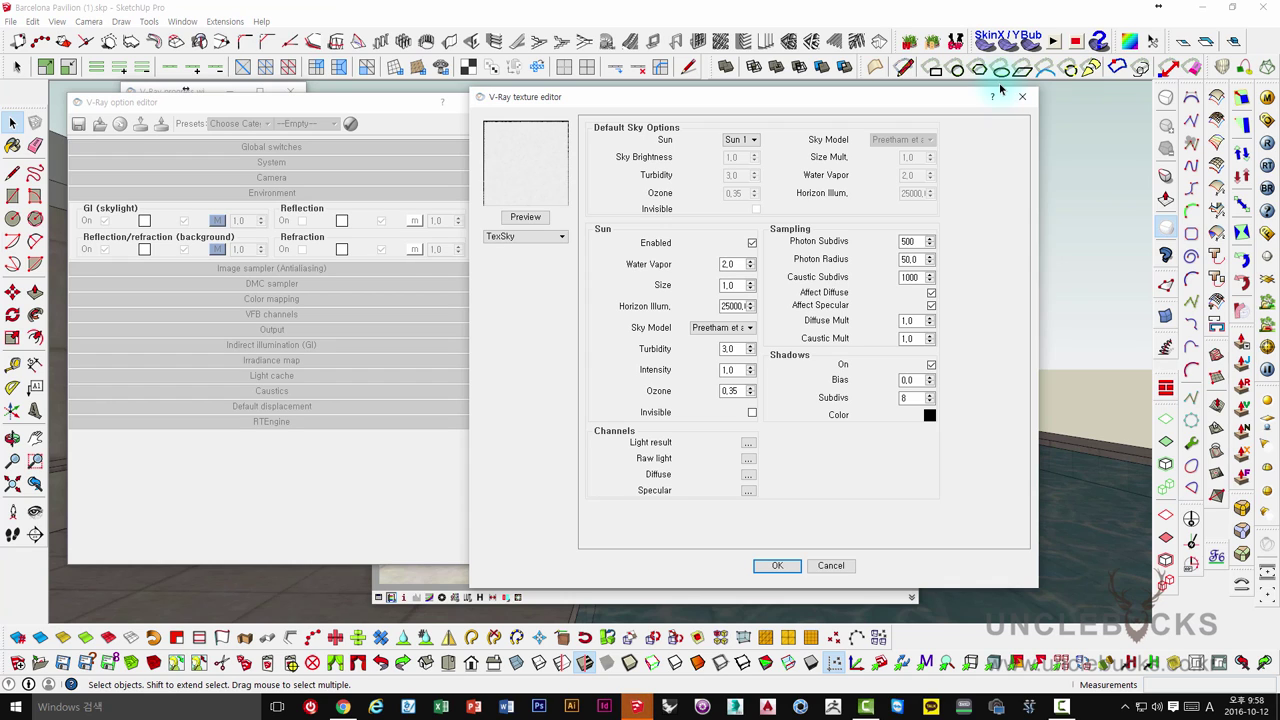
pyautogui.click(182, 21)
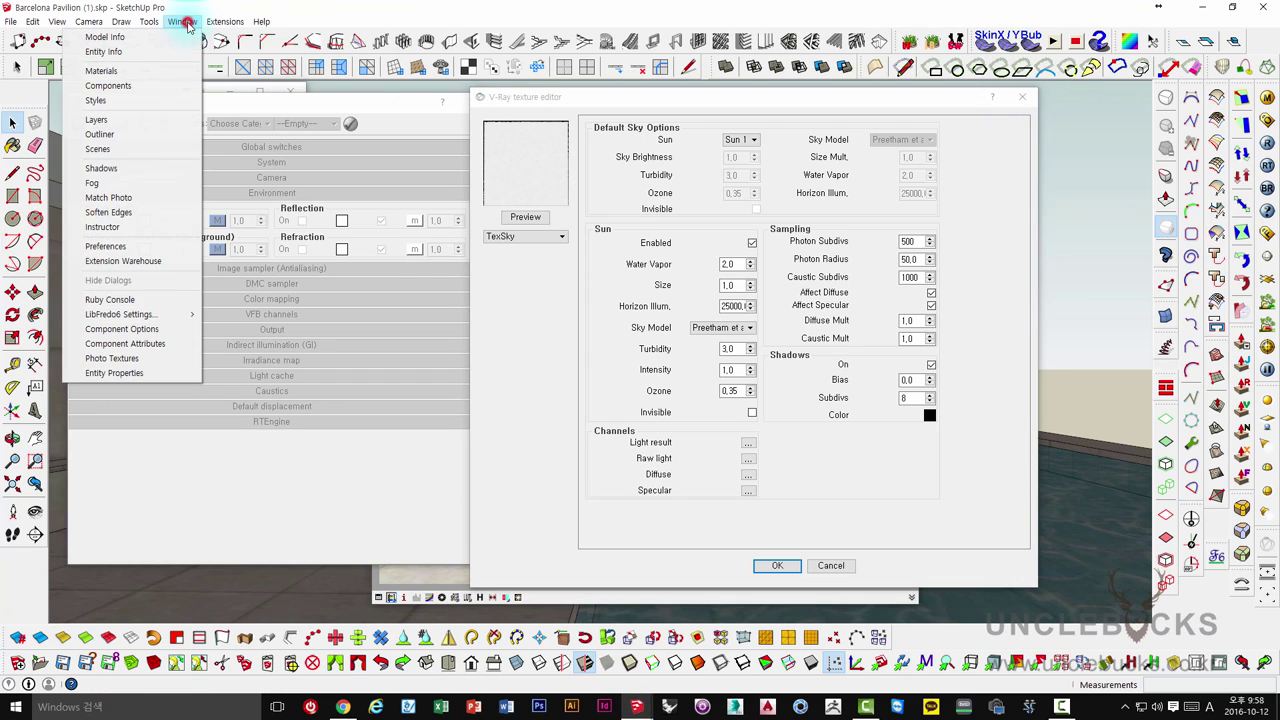
pyautogui.click(100, 168)
pyautogui.moveTo(463, 243); pyautogui.dragTo(366, 146)
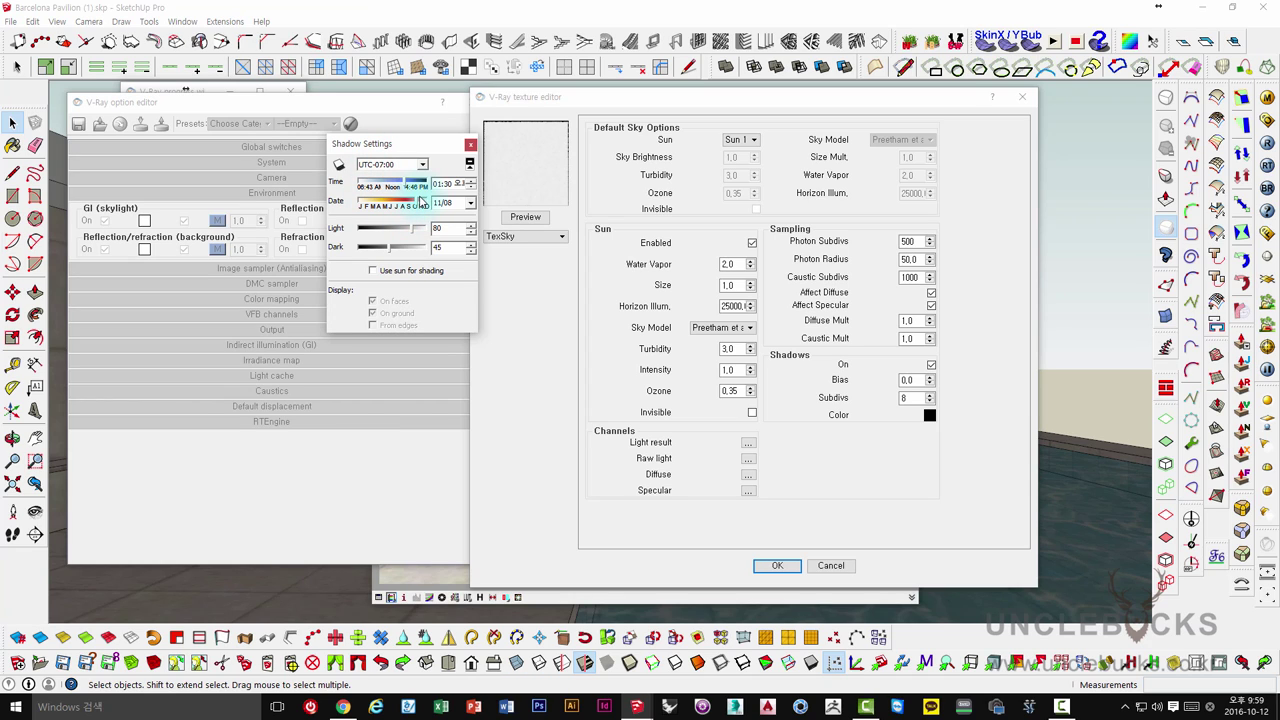
pyautogui.moveTo(383, 148); pyautogui.dragTo(321, 149)
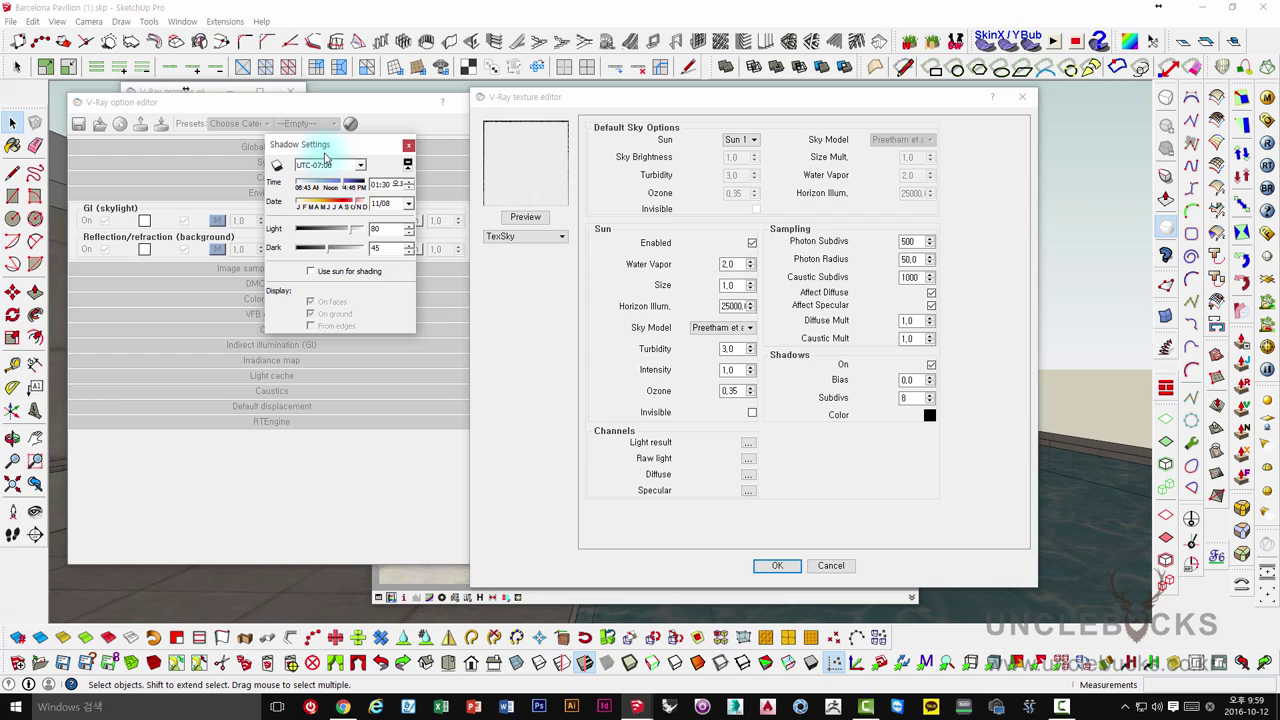
# Keep the UTC-07:00 time zone, close Shadow Settings, and accept the TexSky editor
pyautogui.click(317, 166)
pyautogui.click(330, 146)
pyautogui.moveTo(302, 146); pyautogui.dragTo(295, 143)
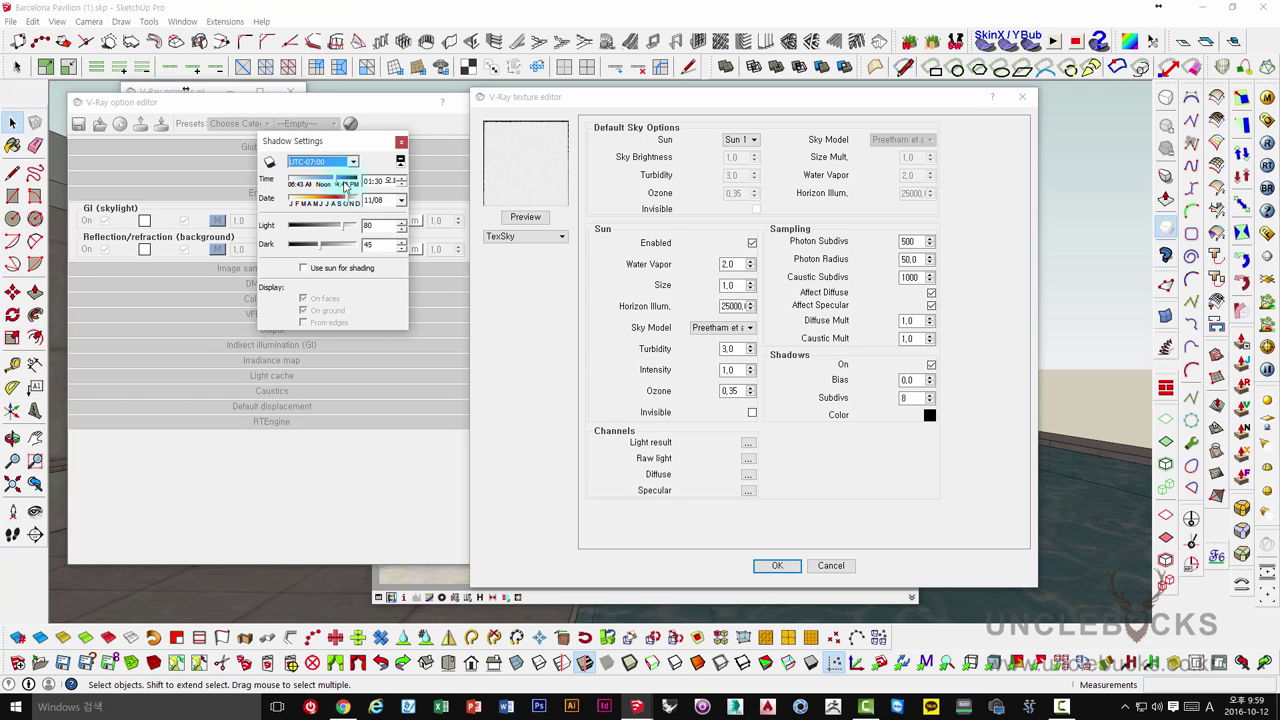
pyautogui.moveTo(350, 141); pyautogui.dragTo(317, 127)
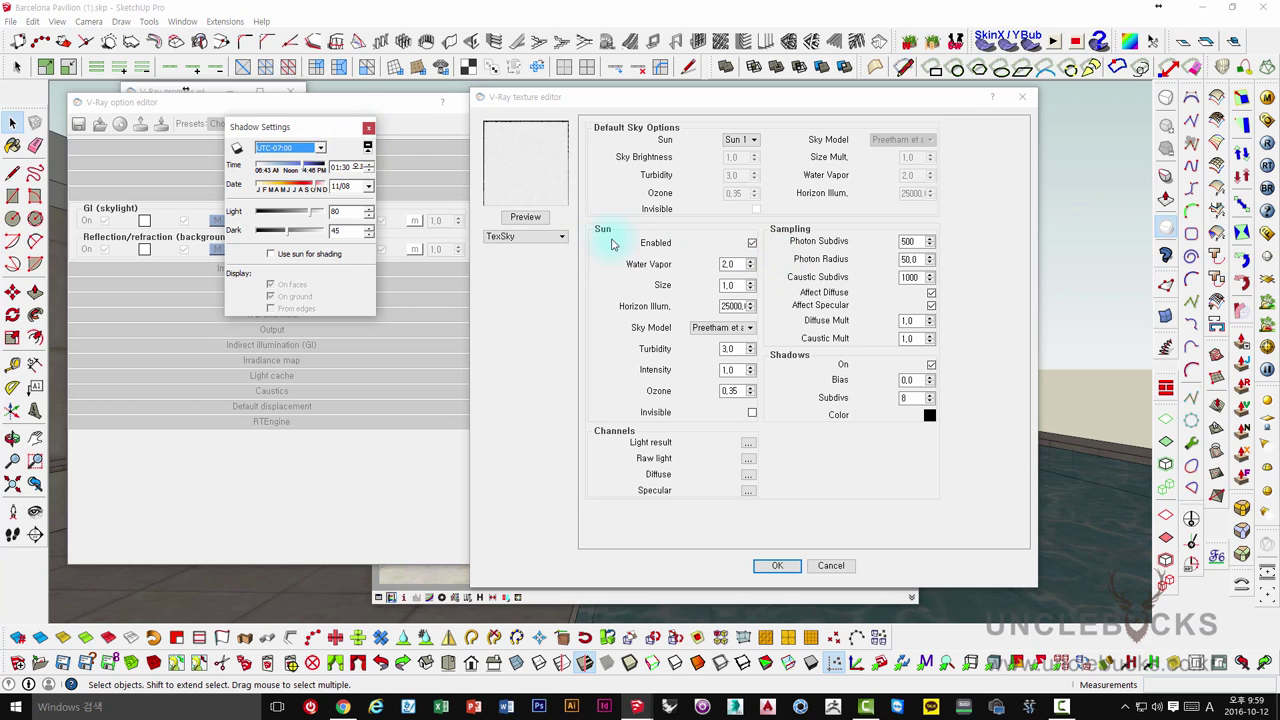
pyautogui.click(368, 128)
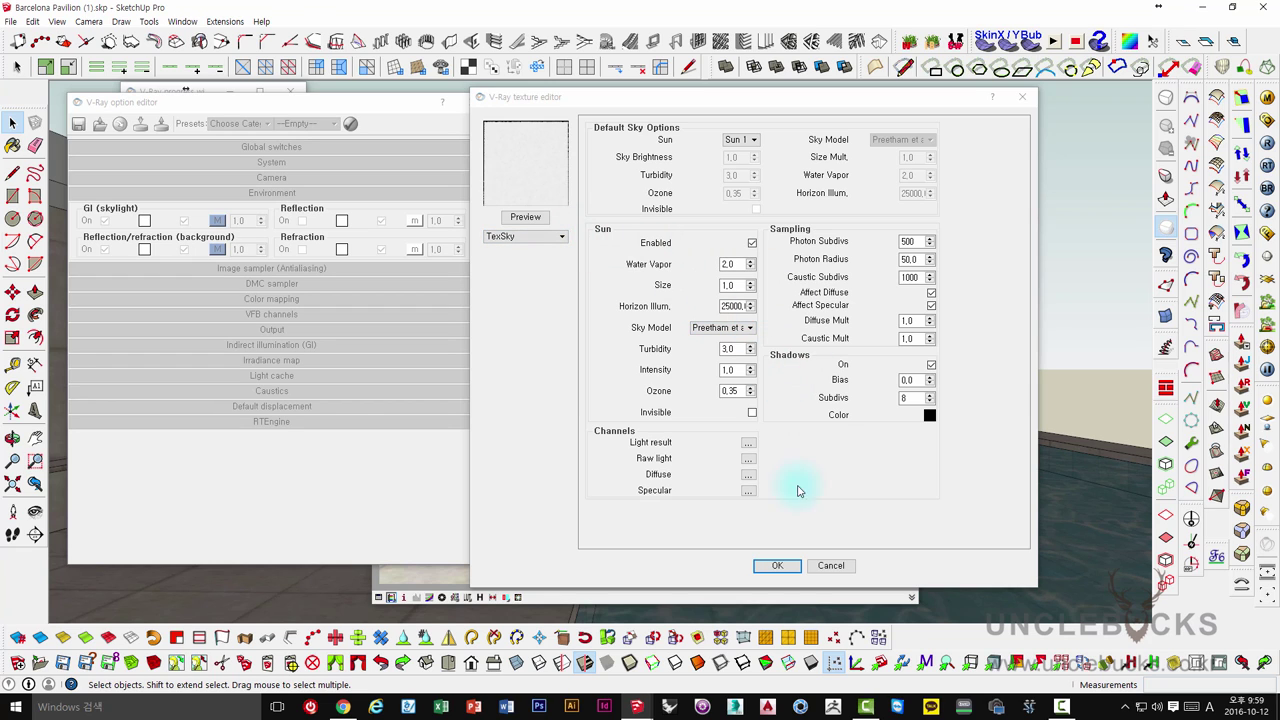
pyautogui.click(818, 567)
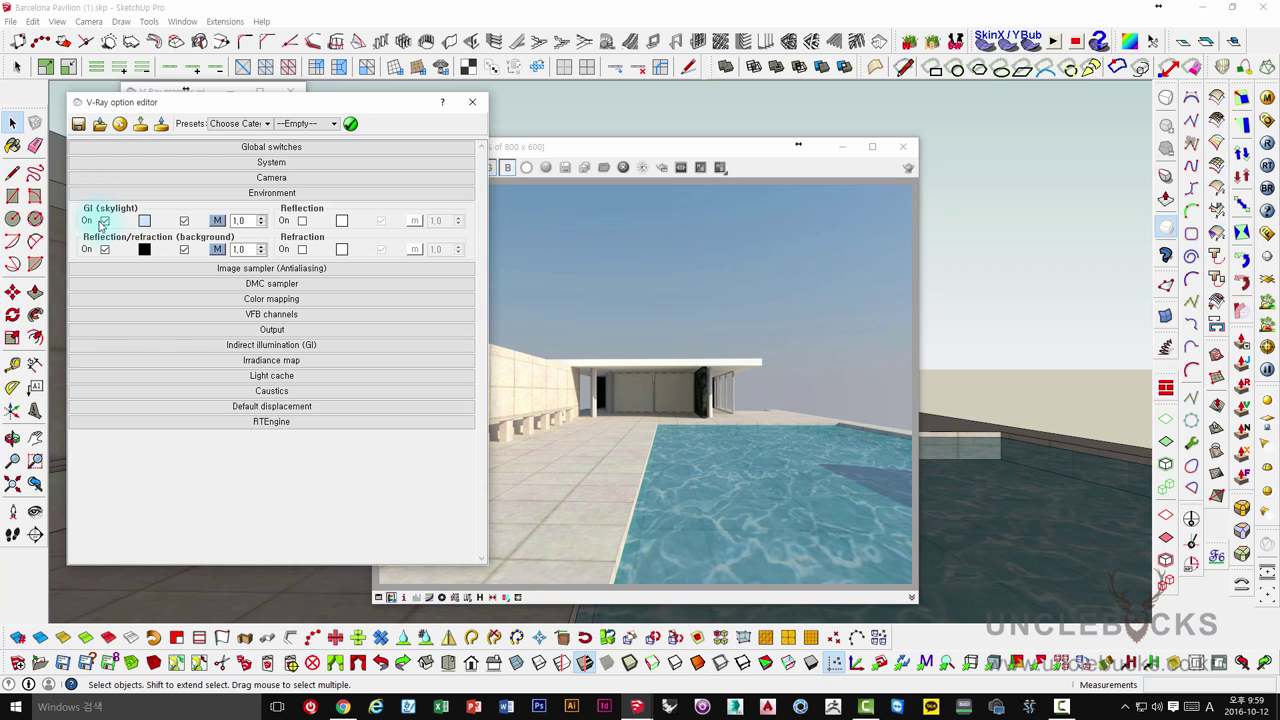
# Uncheck GI (skylight) and Reflection/refraction (background) in the Environment rollout
pyautogui.click(212, 246)
pyautogui.moveTo(626, 137); pyautogui.dragTo(754, 95)
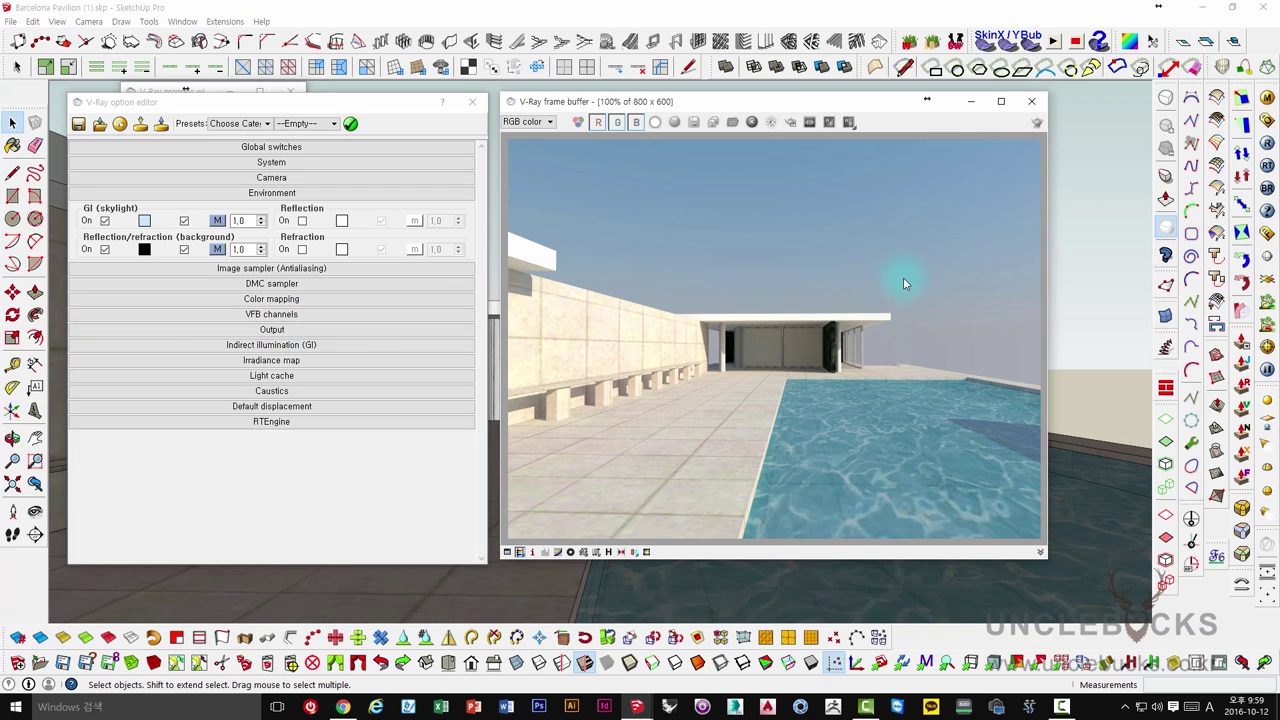
pyautogui.moveTo(349, 106); pyautogui.dragTo(452, 111)
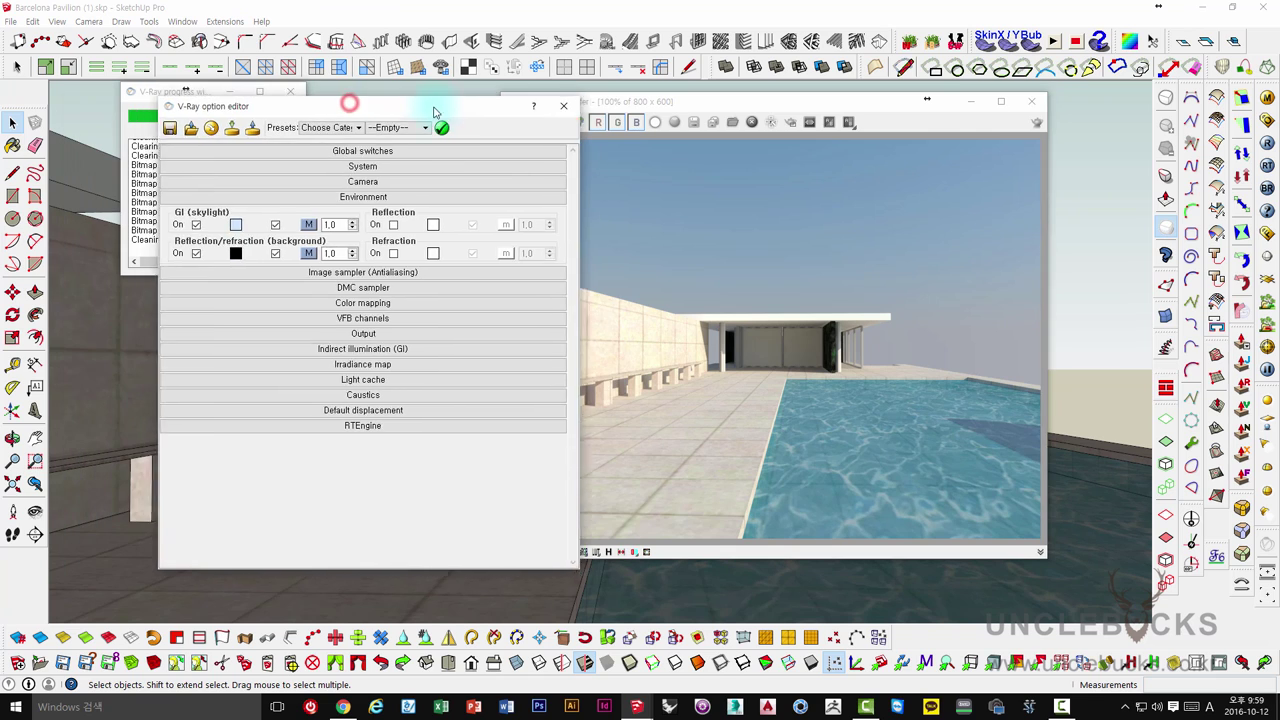
pyautogui.click(209, 226)
pyautogui.click(208, 254)
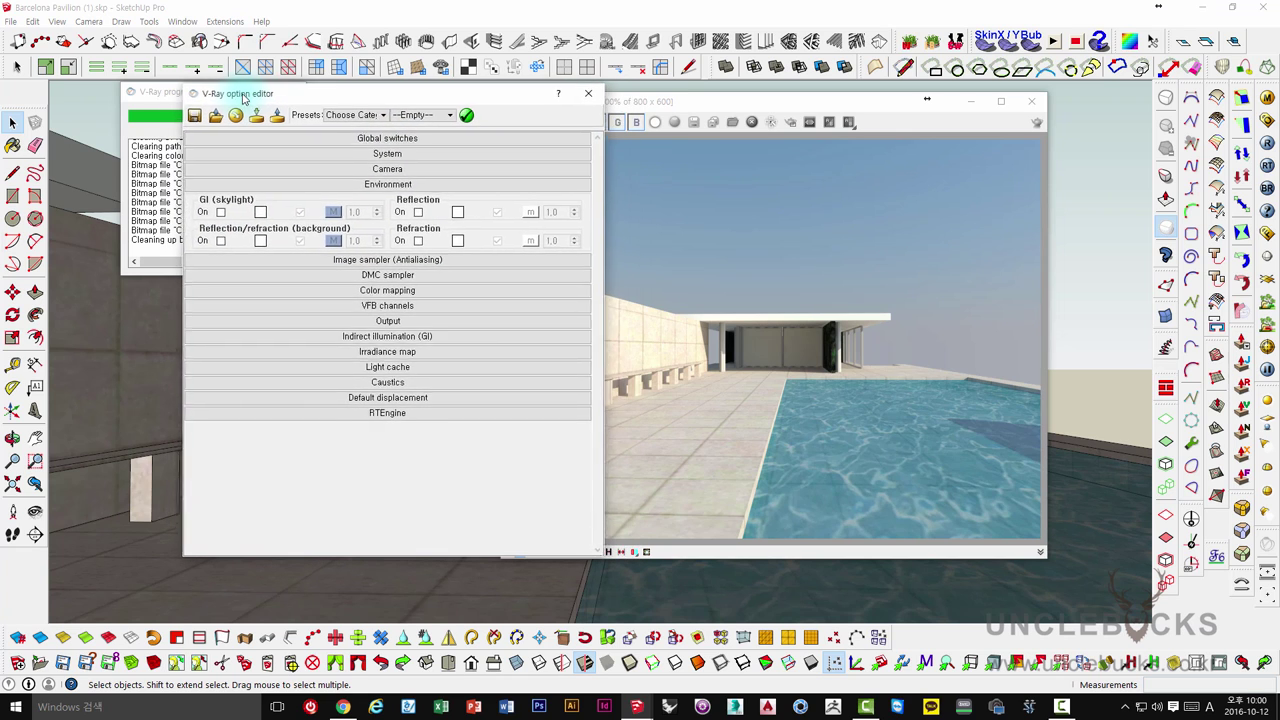
# Re-render the scene with these settings, producing an all-black image
pyautogui.moveTo(232, 110); pyautogui.dragTo(262, 95)
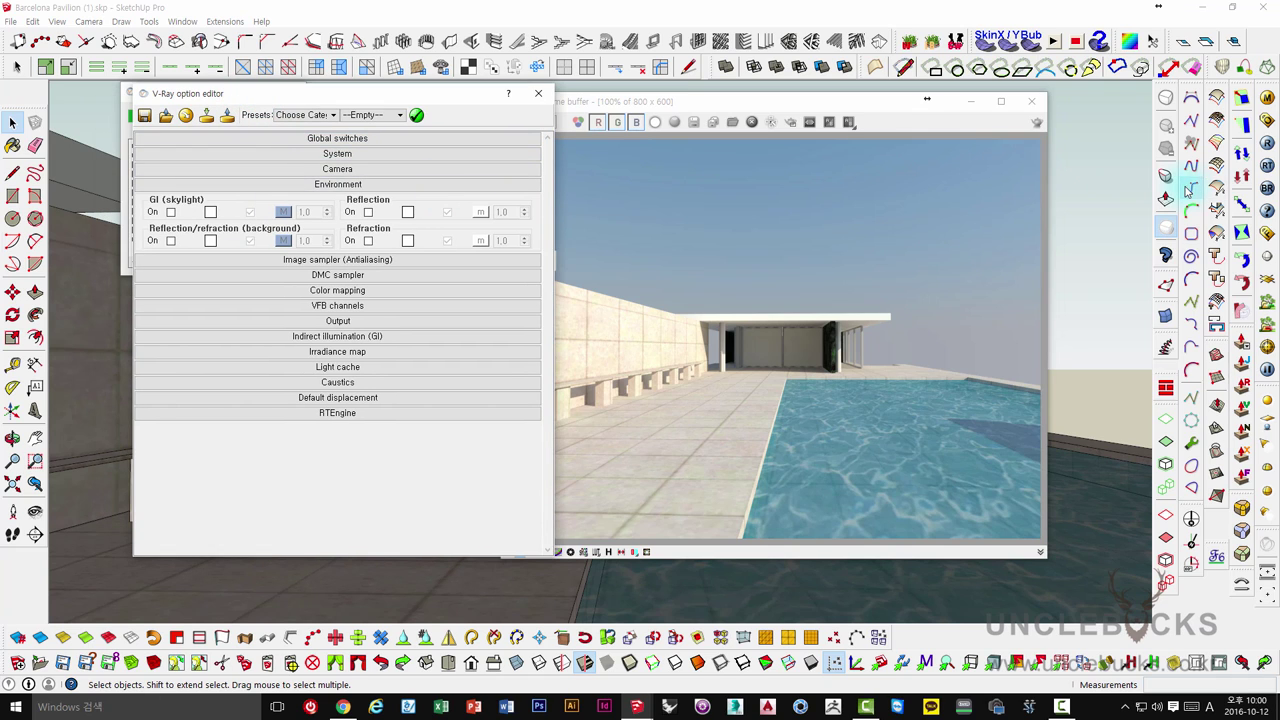
pyautogui.click(1220, 148)
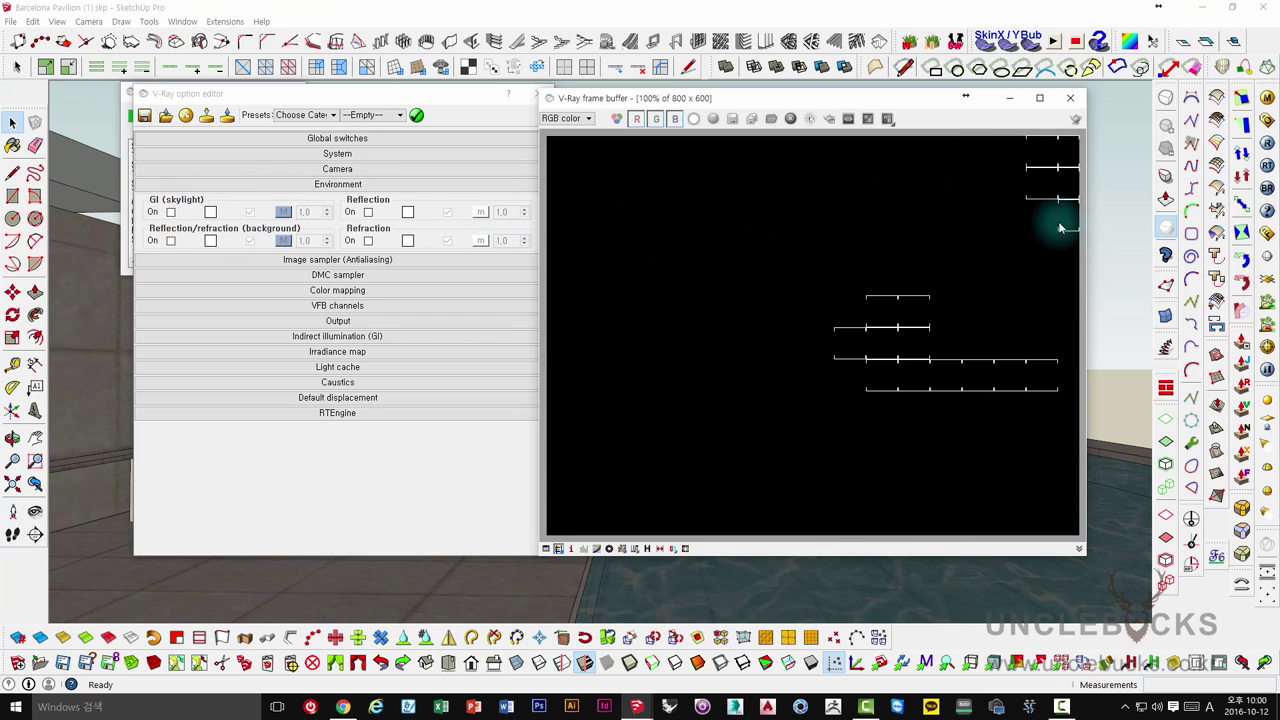
pyautogui.click(438, 104)
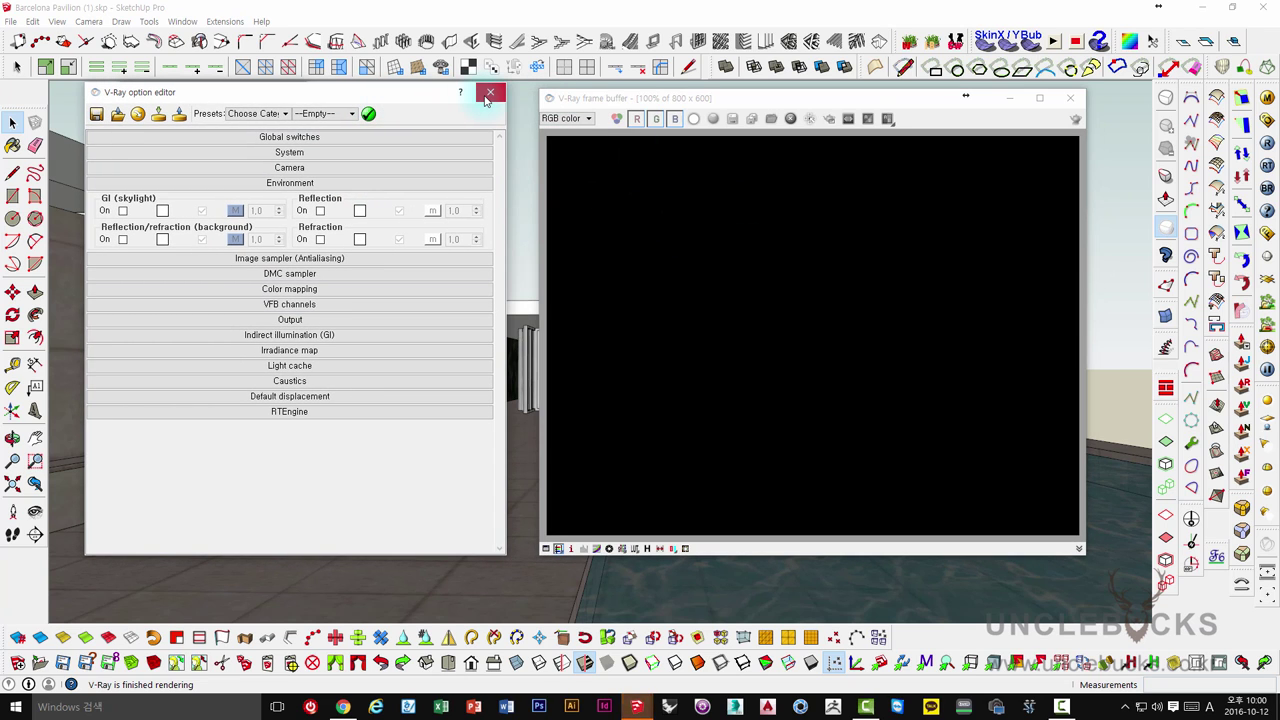
# Close the V-Ray options and progress windows, and float the VfS: Lights toolbar as one row
pyautogui.click(488, 97)
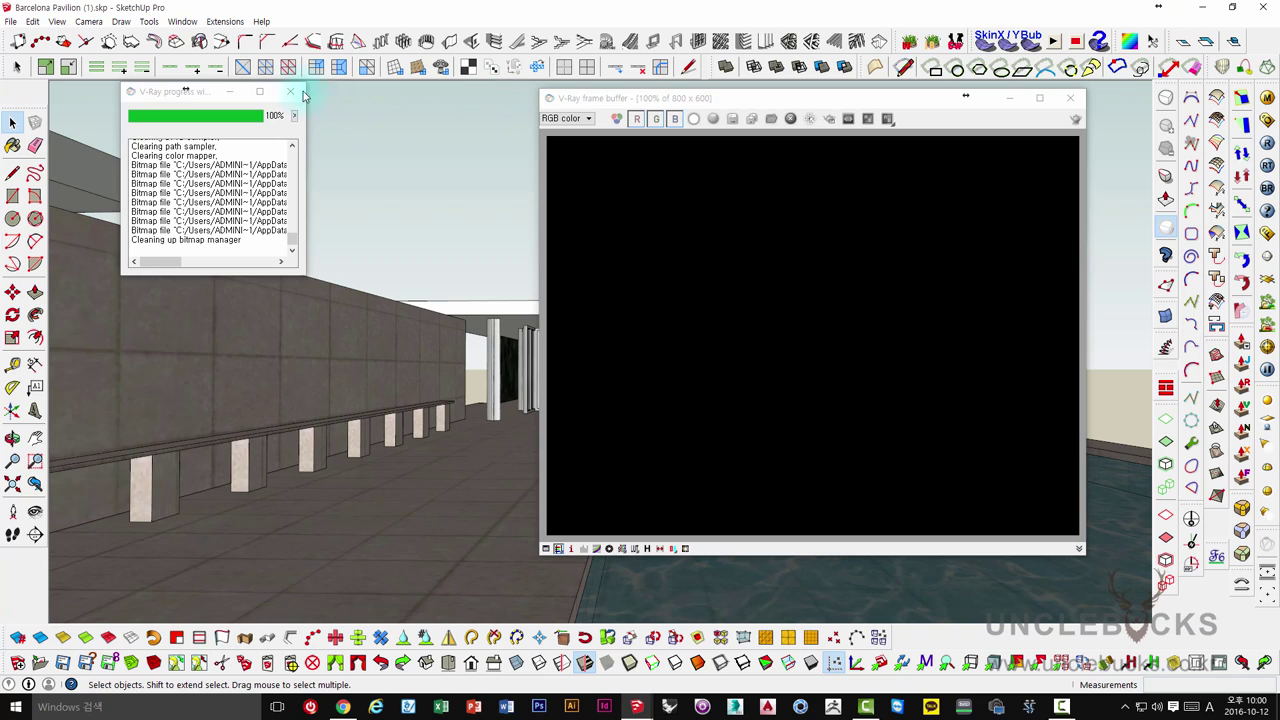
pyautogui.click(291, 91)
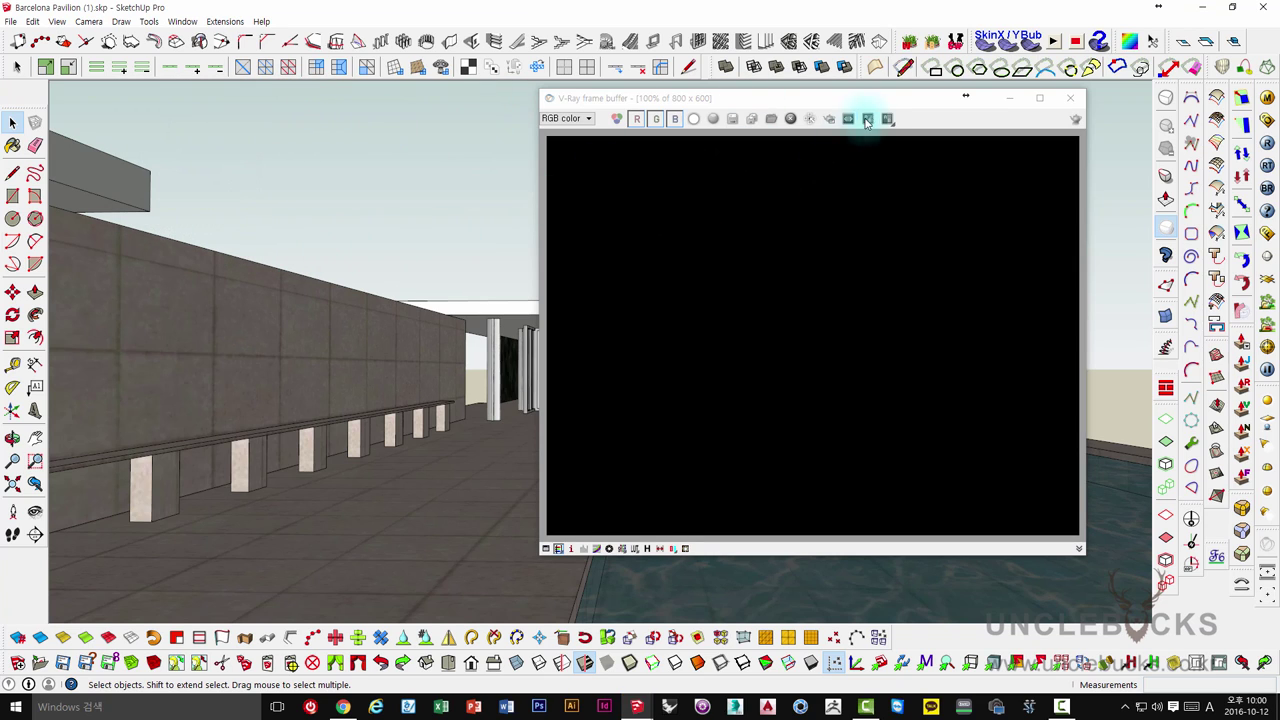
pyautogui.moveTo(876, 101); pyautogui.dragTo(881, 110)
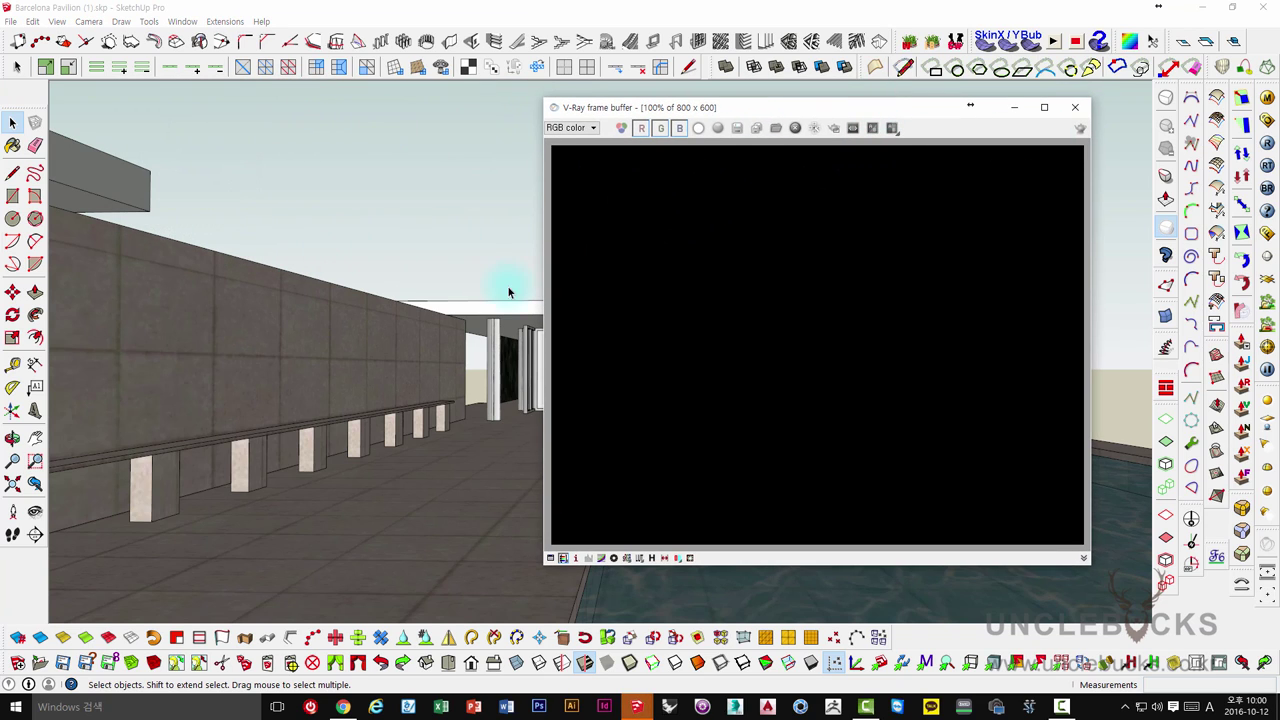
pyautogui.moveTo(470, 303); pyautogui.dragTo(432, 288, button='middle')
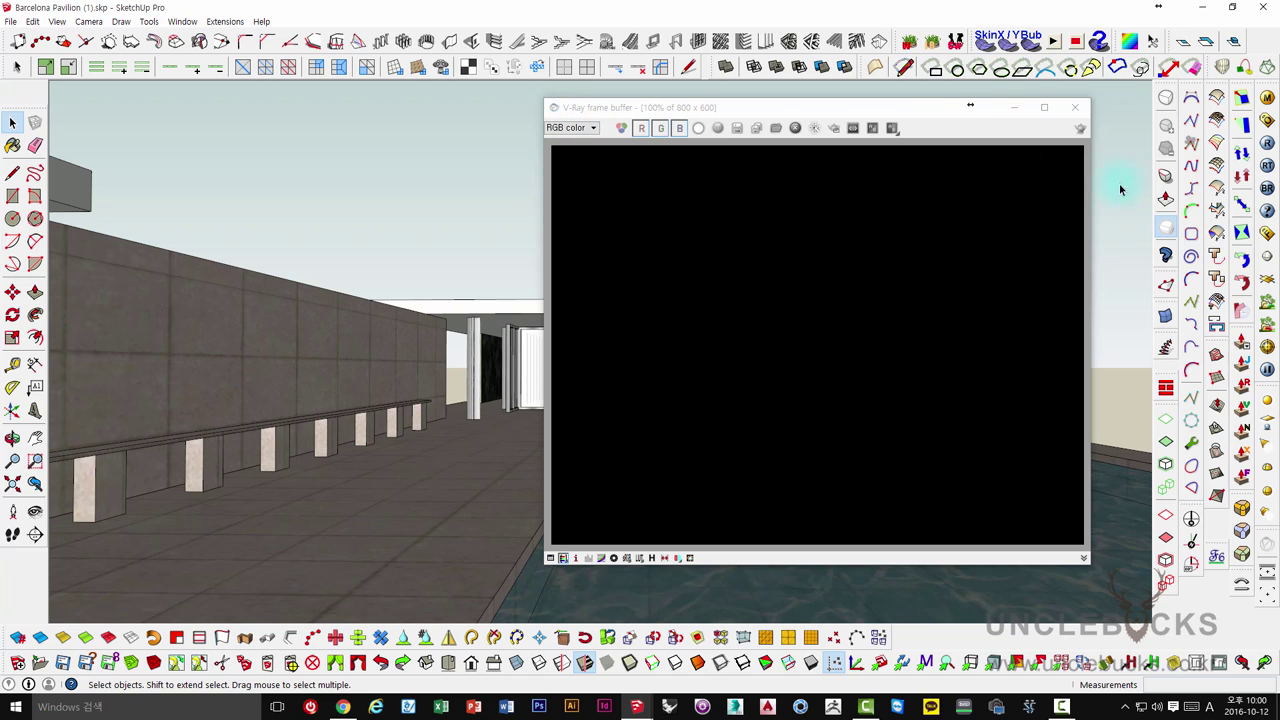
pyautogui.moveTo(955, 115); pyautogui.dragTo(912, 103)
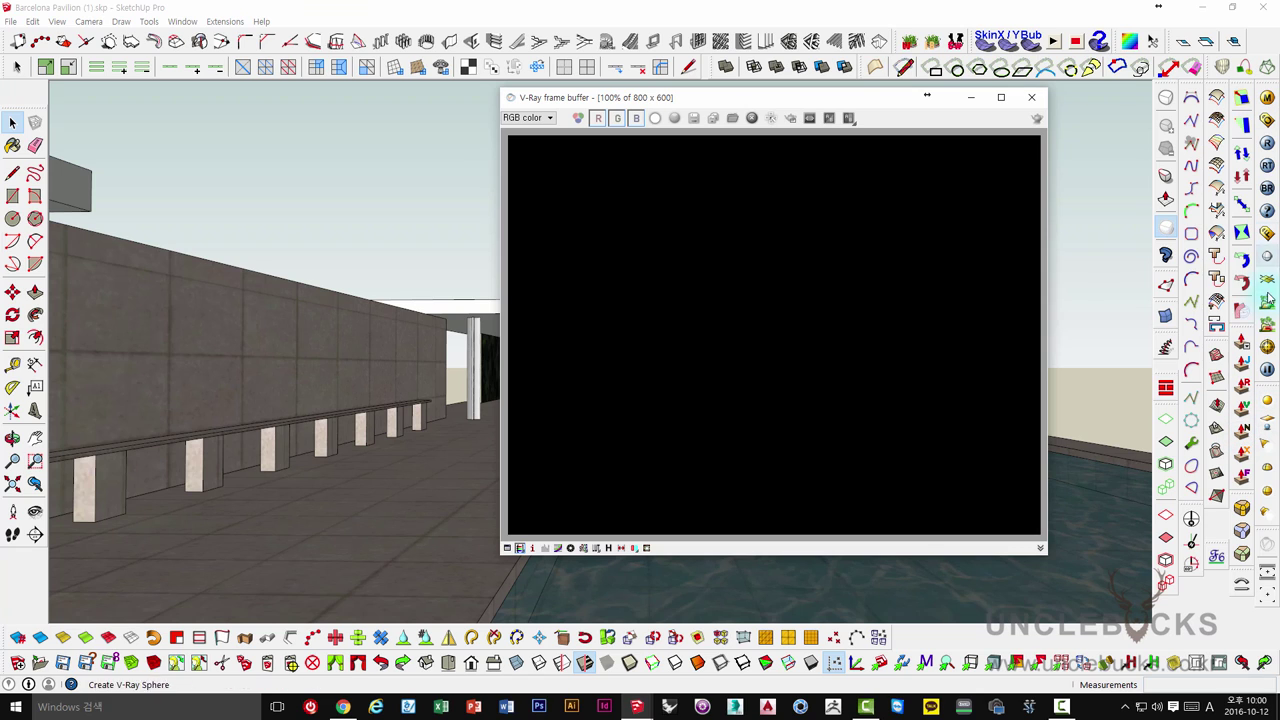
pyautogui.moveTo(1267, 387); pyautogui.dragTo(333, 170)
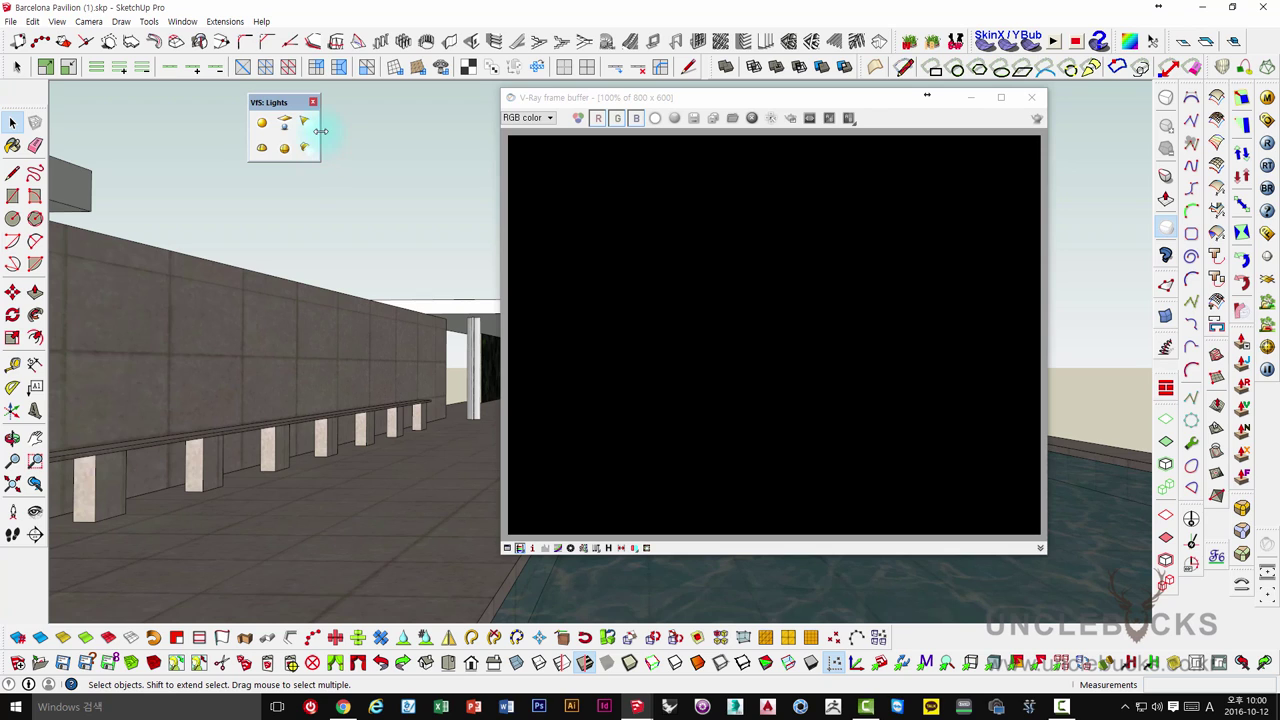
pyautogui.moveTo(348, 131); pyautogui.dragTo(390, 131)
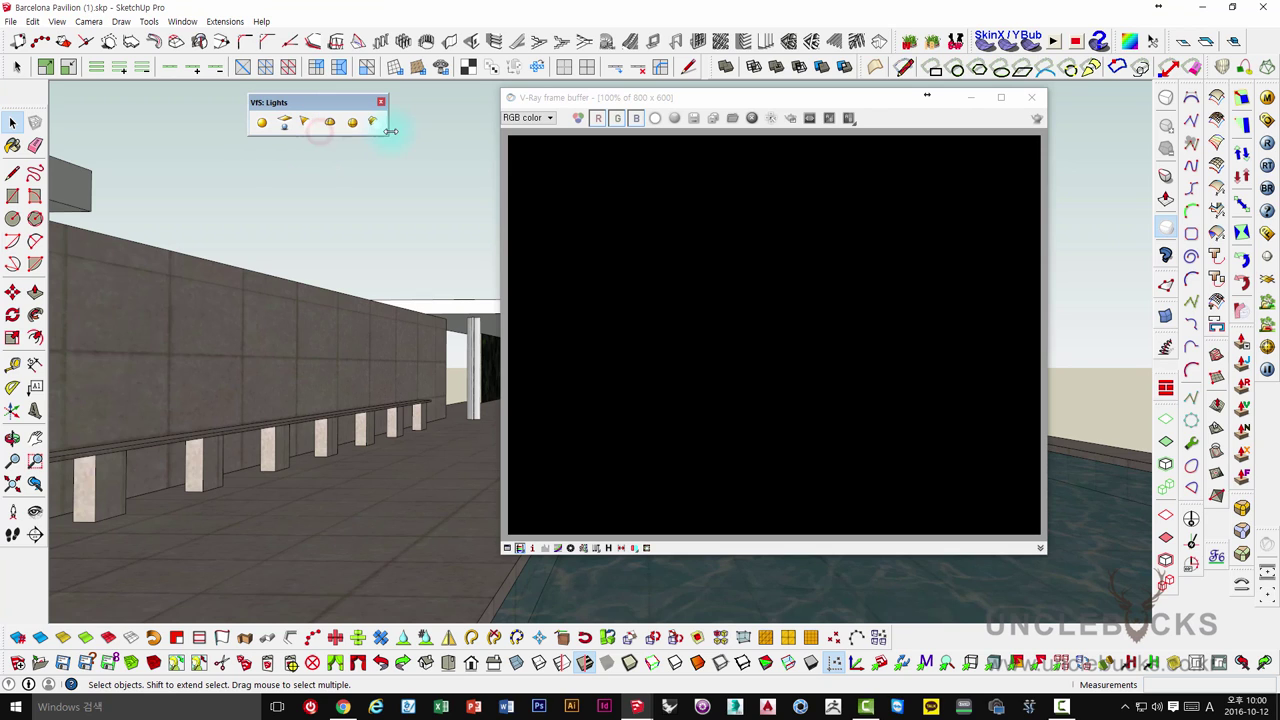
# Place a V-Ray dome light on the paving beside the long wall and open its context menu
pyautogui.click(329, 123)
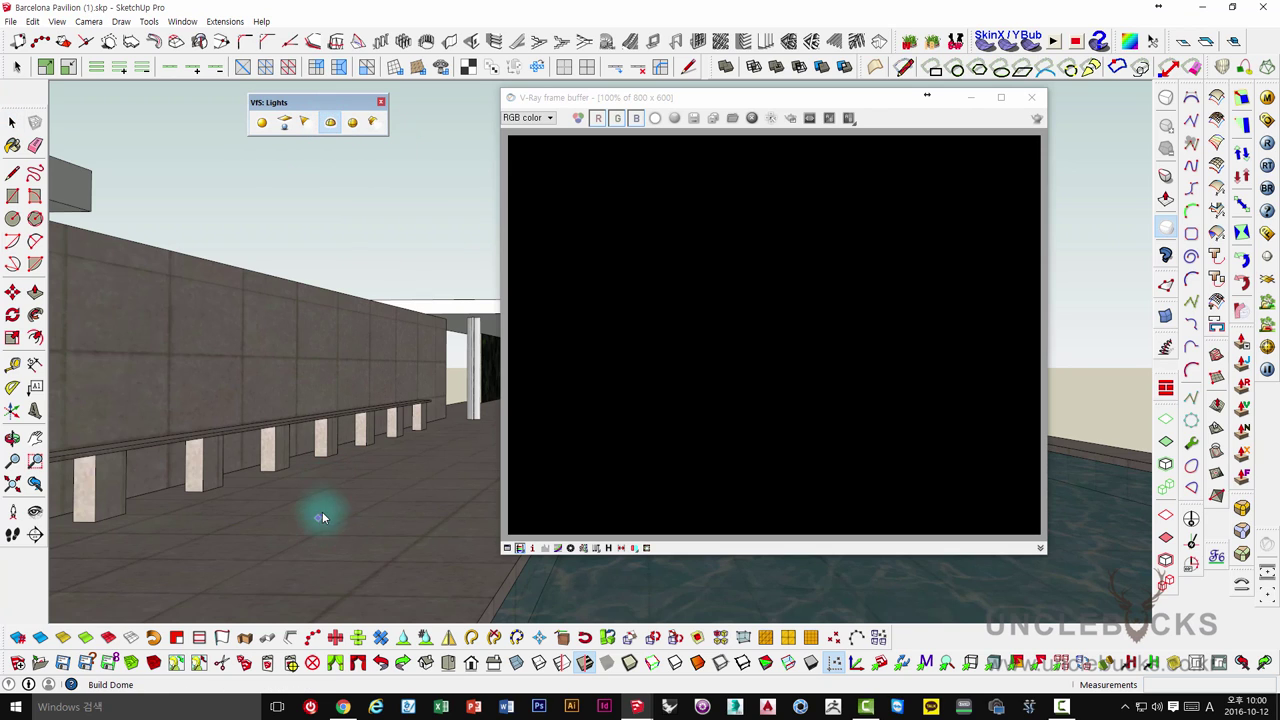
pyautogui.click(440, 518)
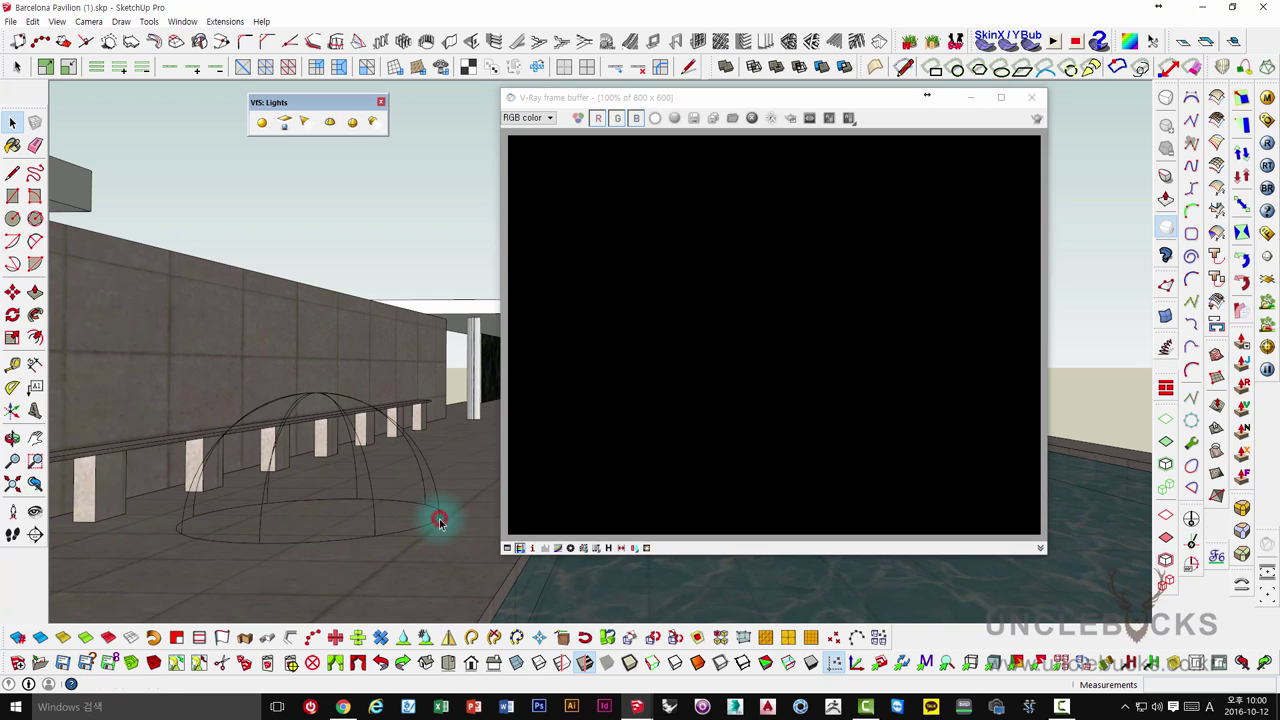
pyautogui.click(360, 445)
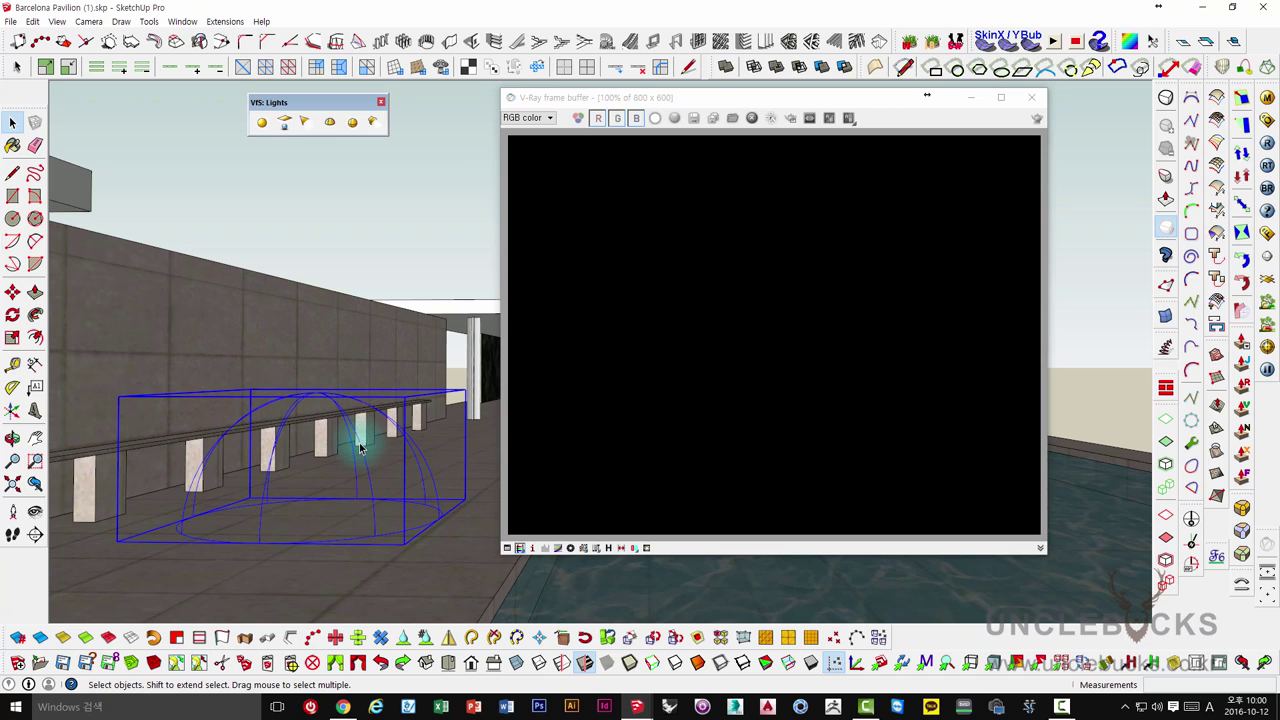
pyautogui.rightClick(361, 447)
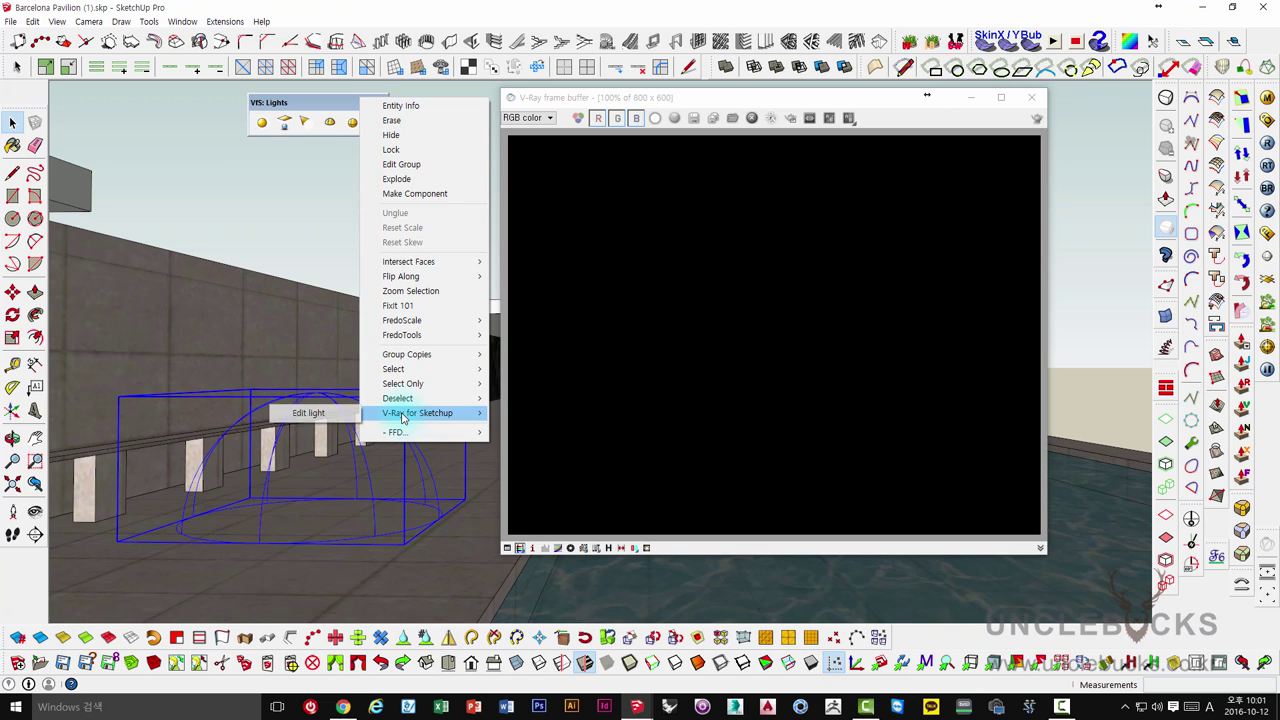
pyautogui.moveTo(418, 413)
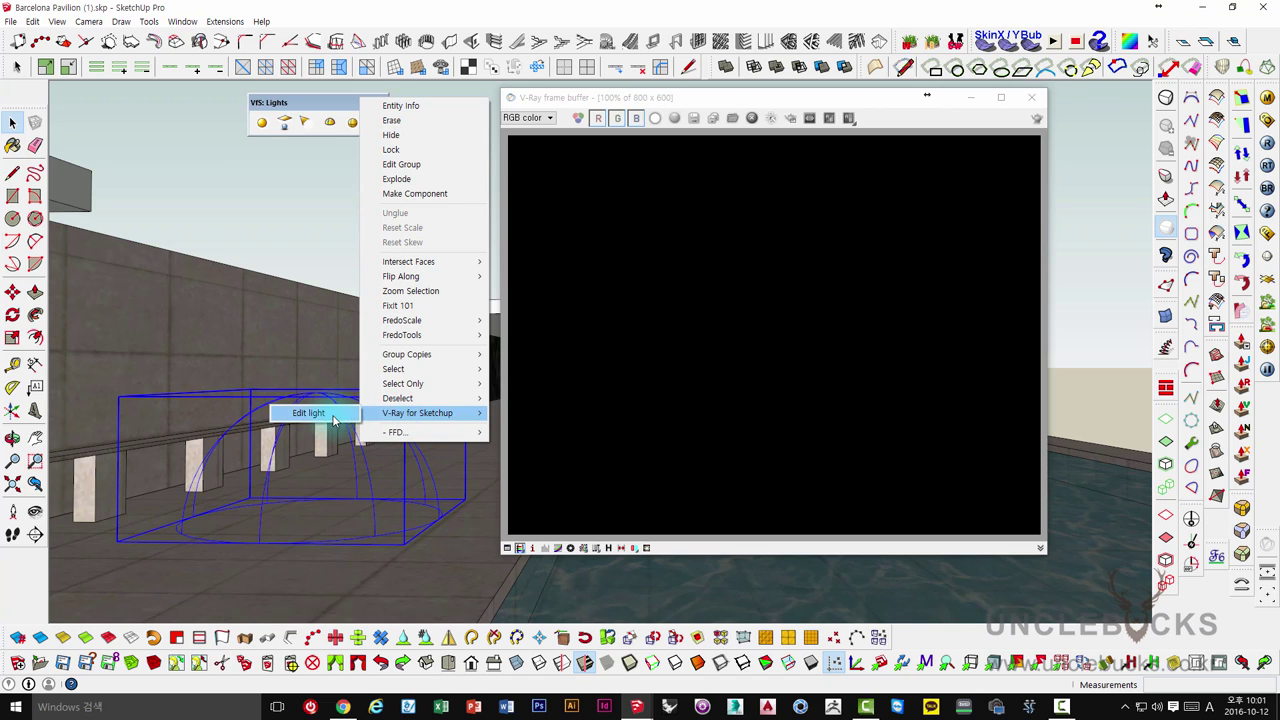
# Change the dome light's Intensity from 1.0 to 20 in the light editor
pyautogui.click(307, 418)
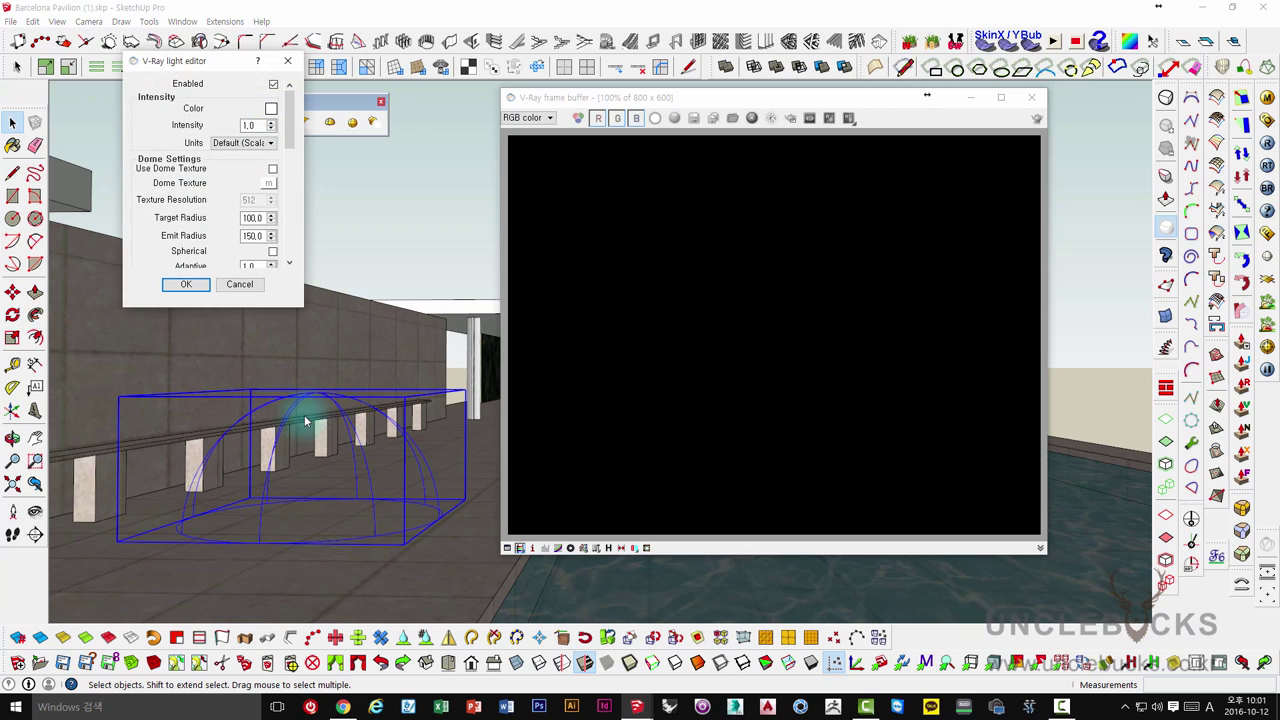
pyautogui.moveTo(168, 62); pyautogui.dragTo(253, 64)
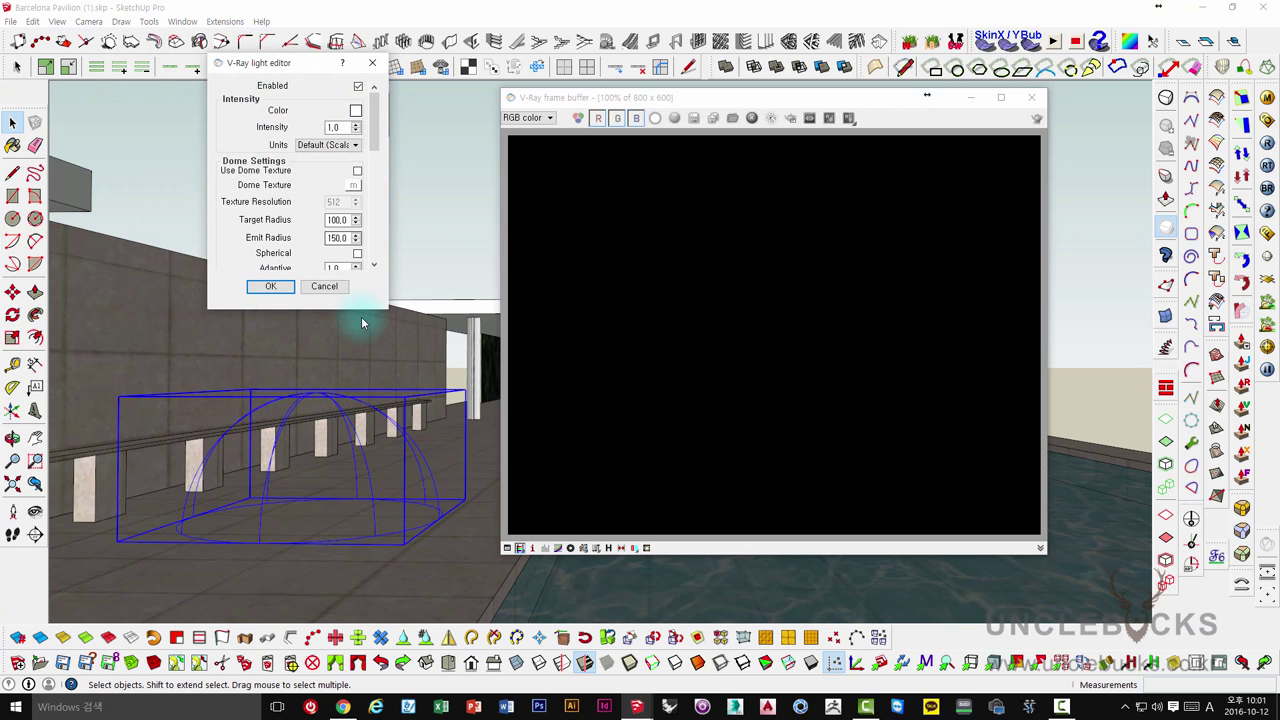
pyautogui.moveTo(360, 309); pyautogui.dragTo(360, 545)
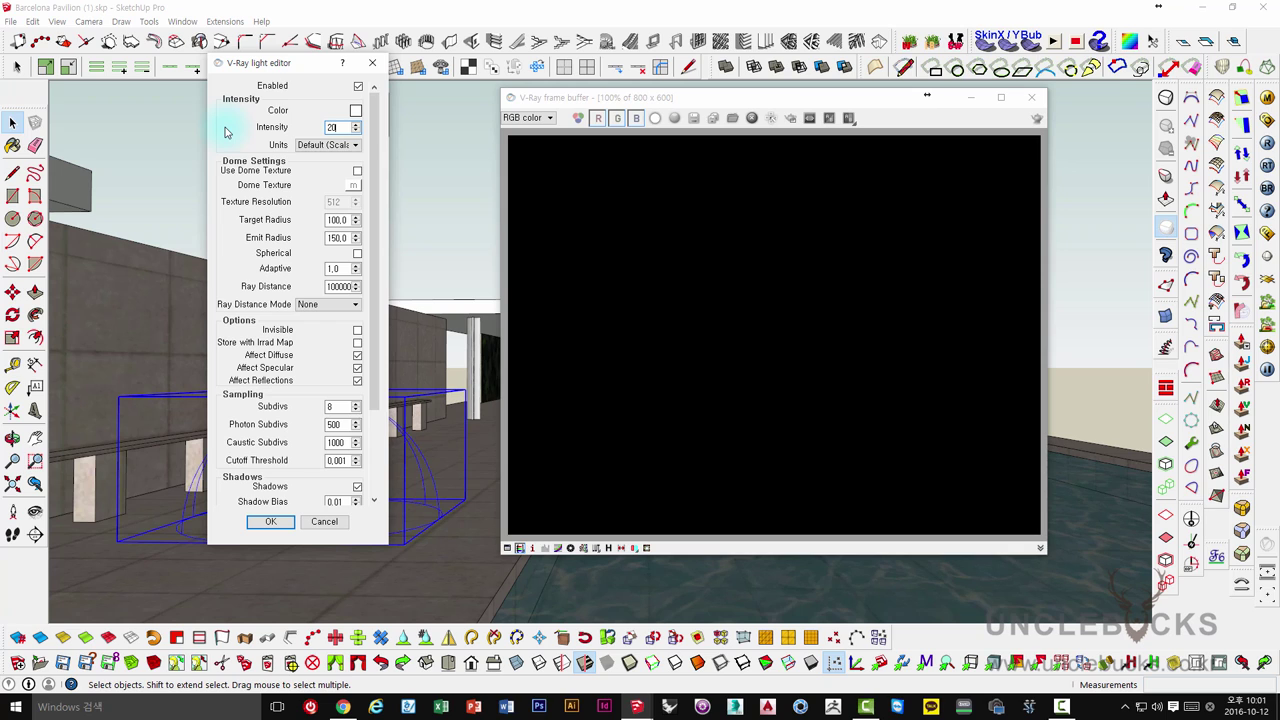
pyautogui.moveTo(288, 75); pyautogui.dragTo(266, 89)
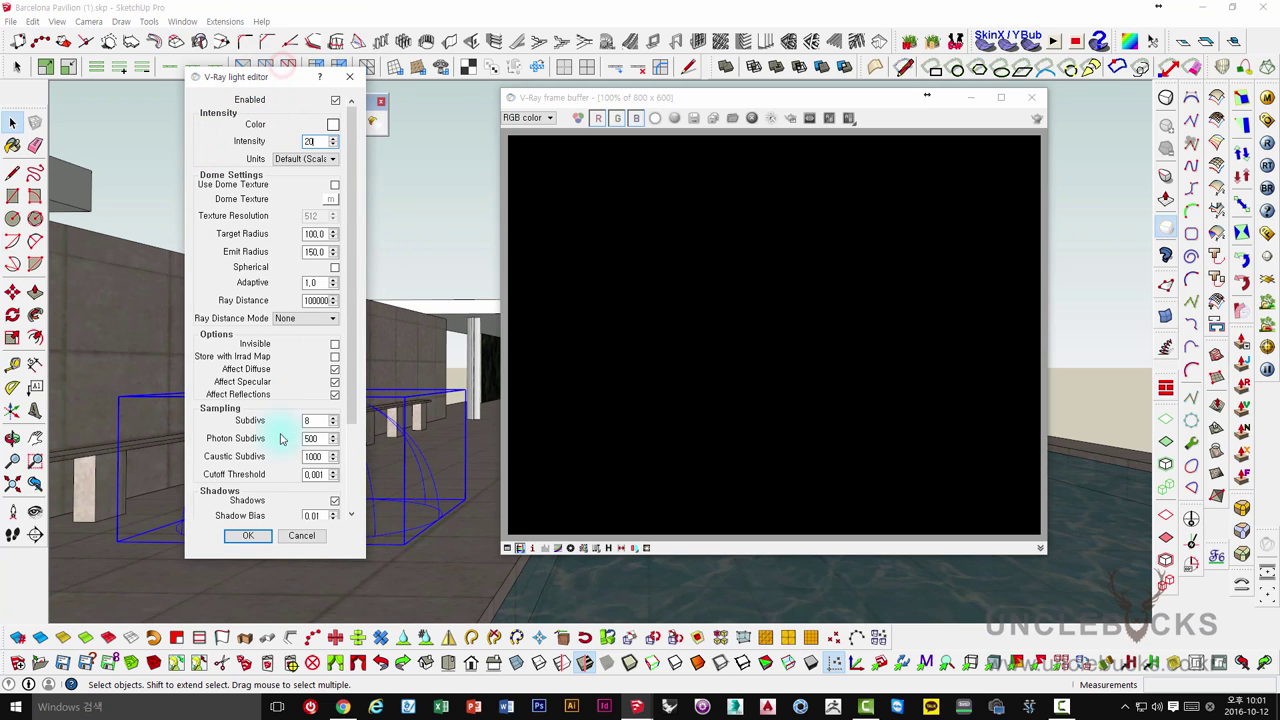
pyautogui.click(250, 536)
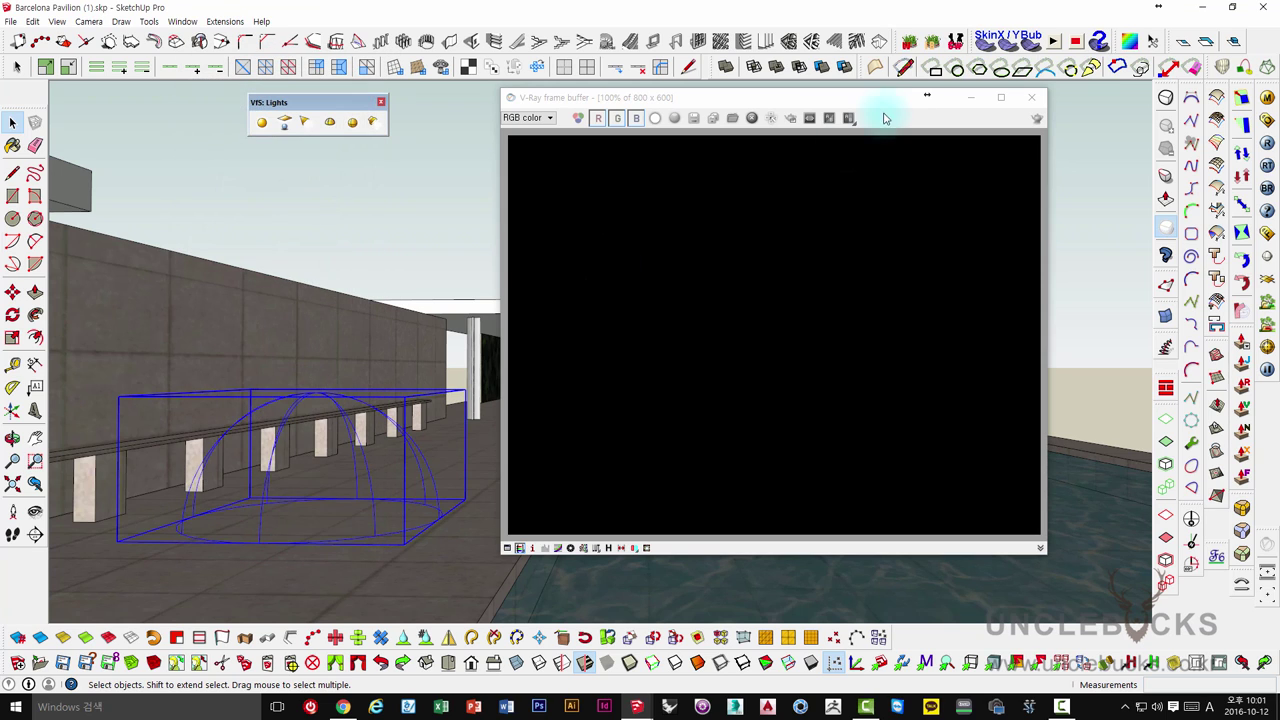
# Render the dome-lit pavilion against a white sky, then close the frame buffer and progress log
pyautogui.click(1037, 119)
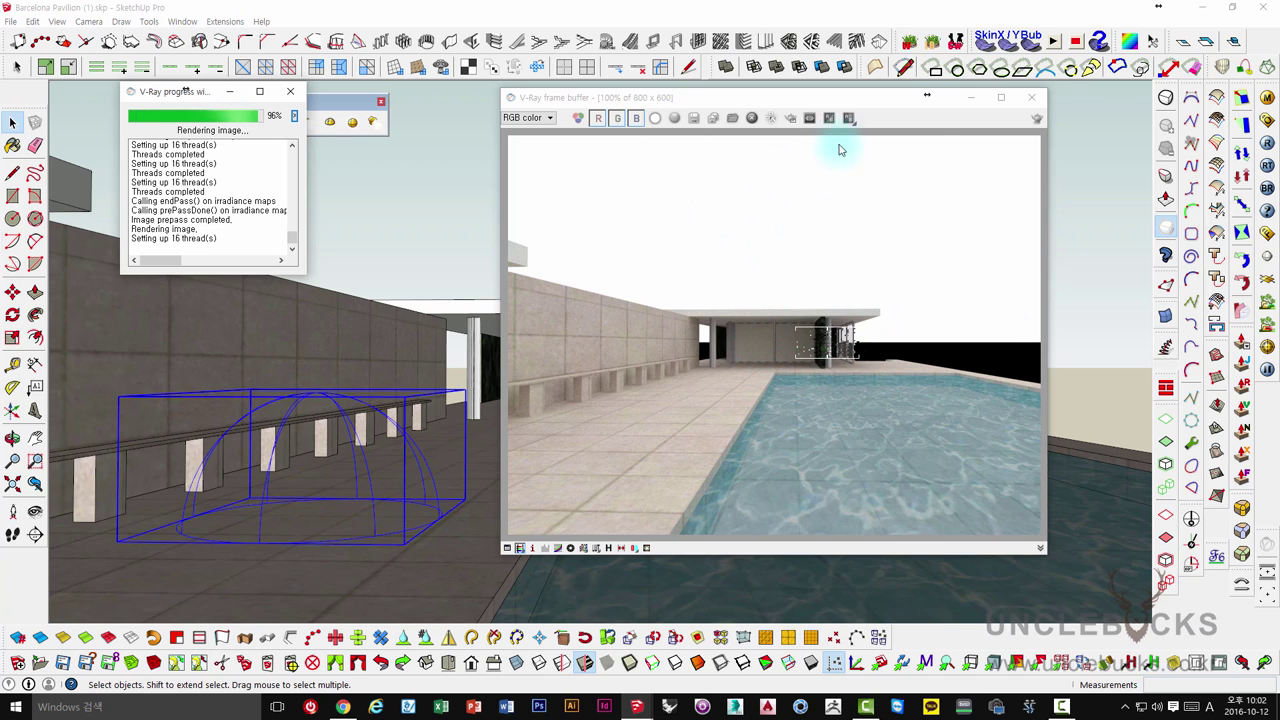
pyautogui.click(1030, 97)
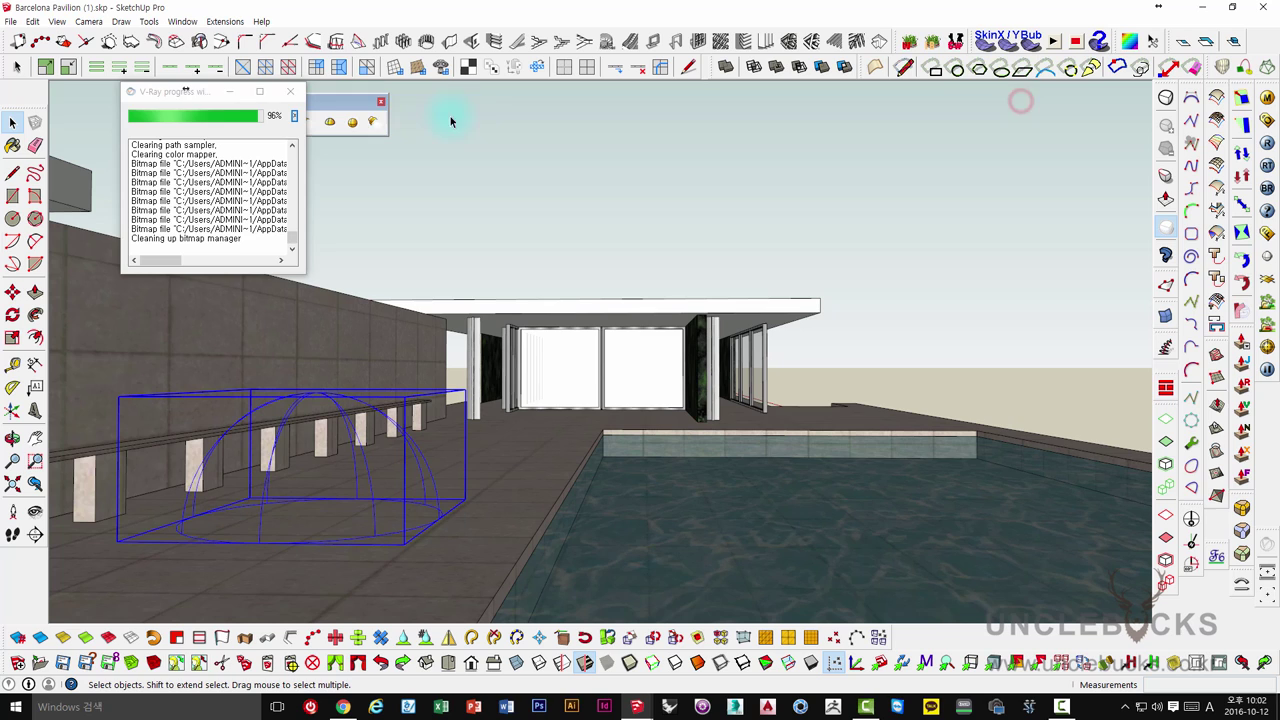
pyautogui.click(290, 91)
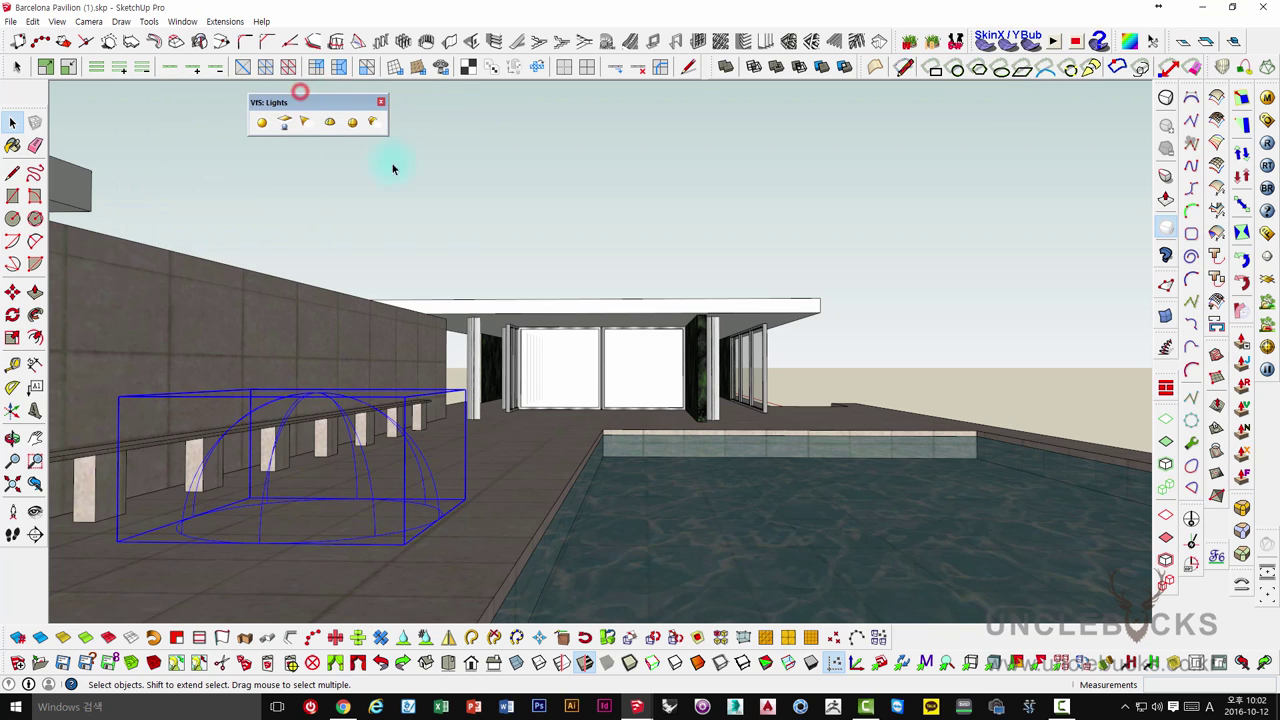
# Switch the dome light's texture to TexBitmap and open the HDRI_v1 folder in File Explorer
pyautogui.rightClick(362, 452)
pyautogui.moveTo(420, 416)
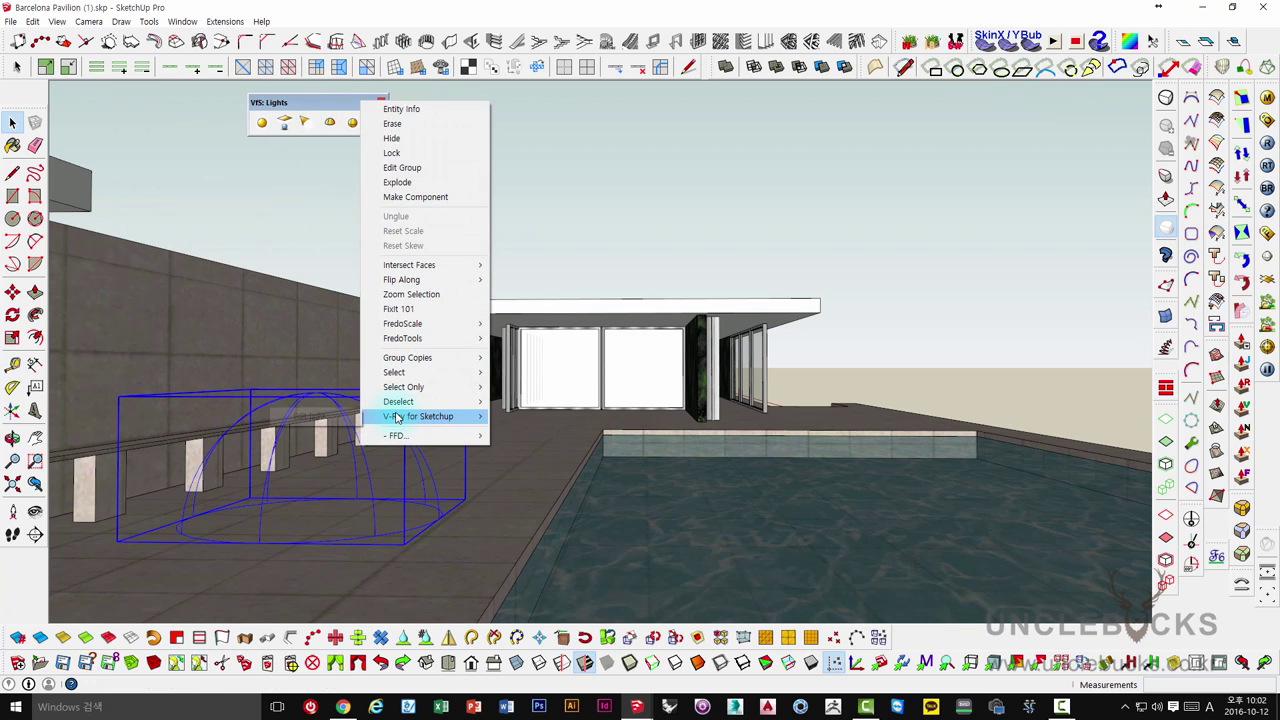
pyautogui.click(336, 420)
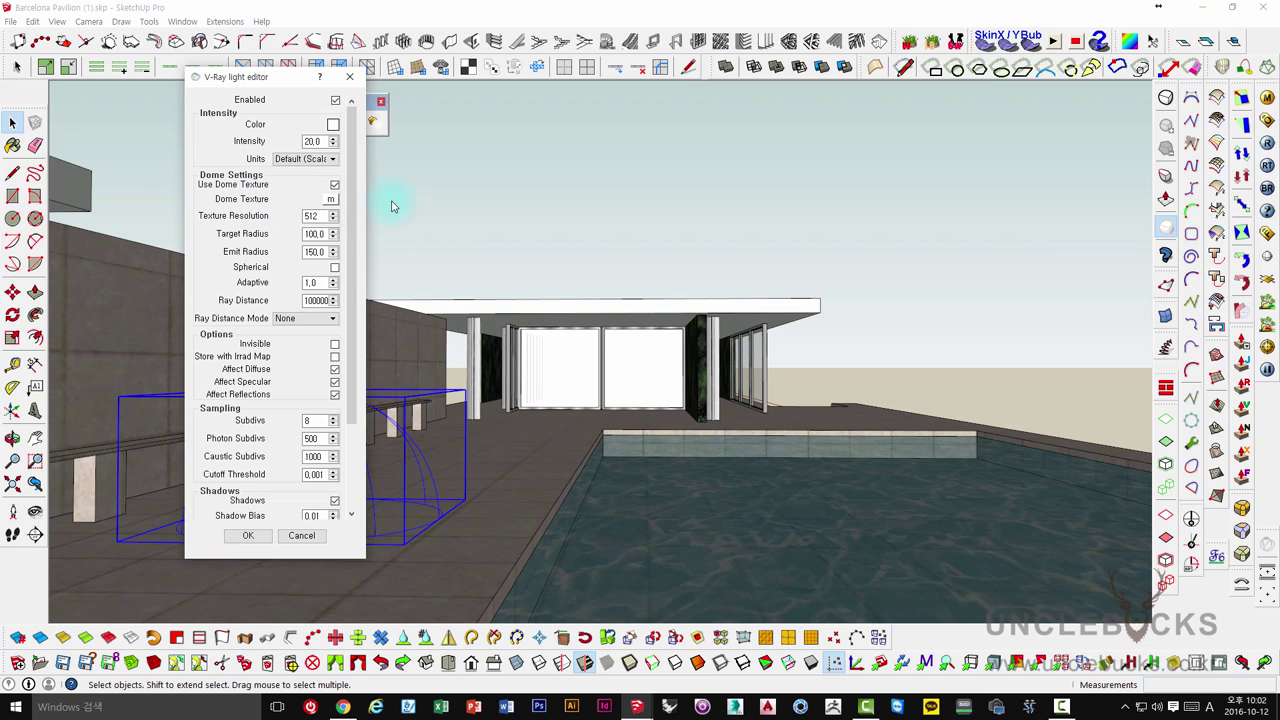
pyautogui.click(331, 199)
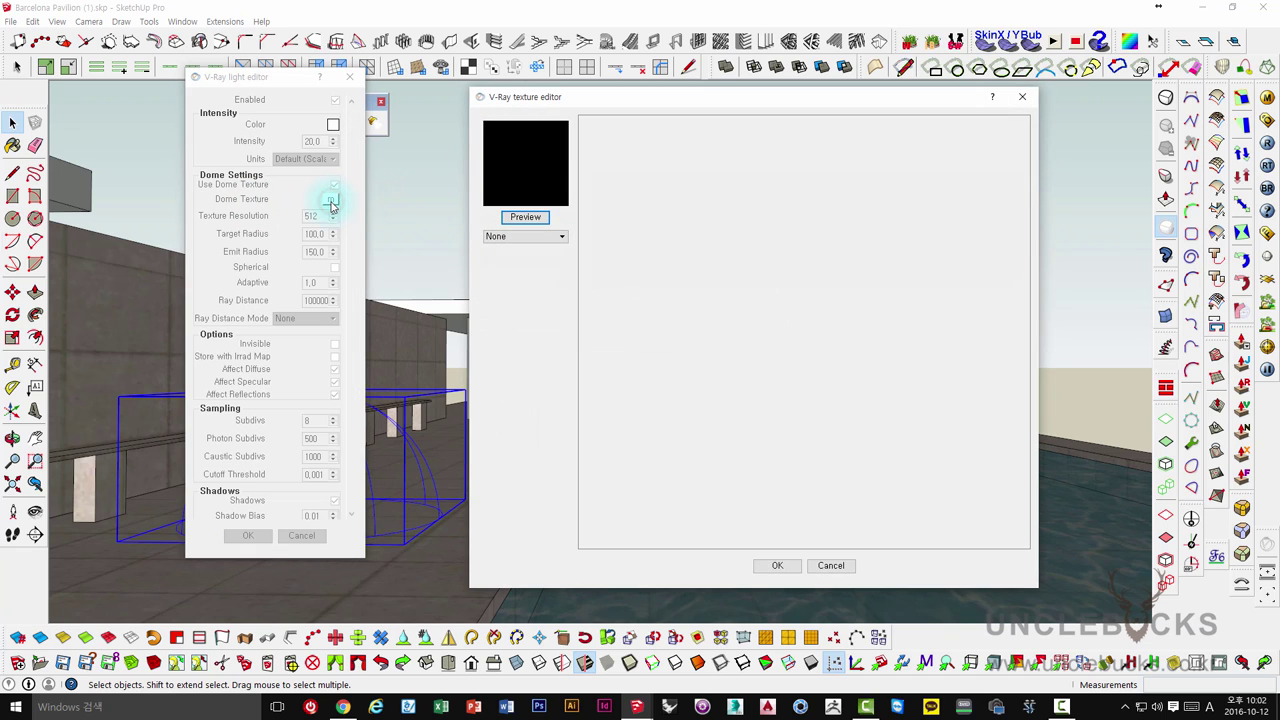
pyautogui.moveTo(530, 103); pyautogui.dragTo(462, 94)
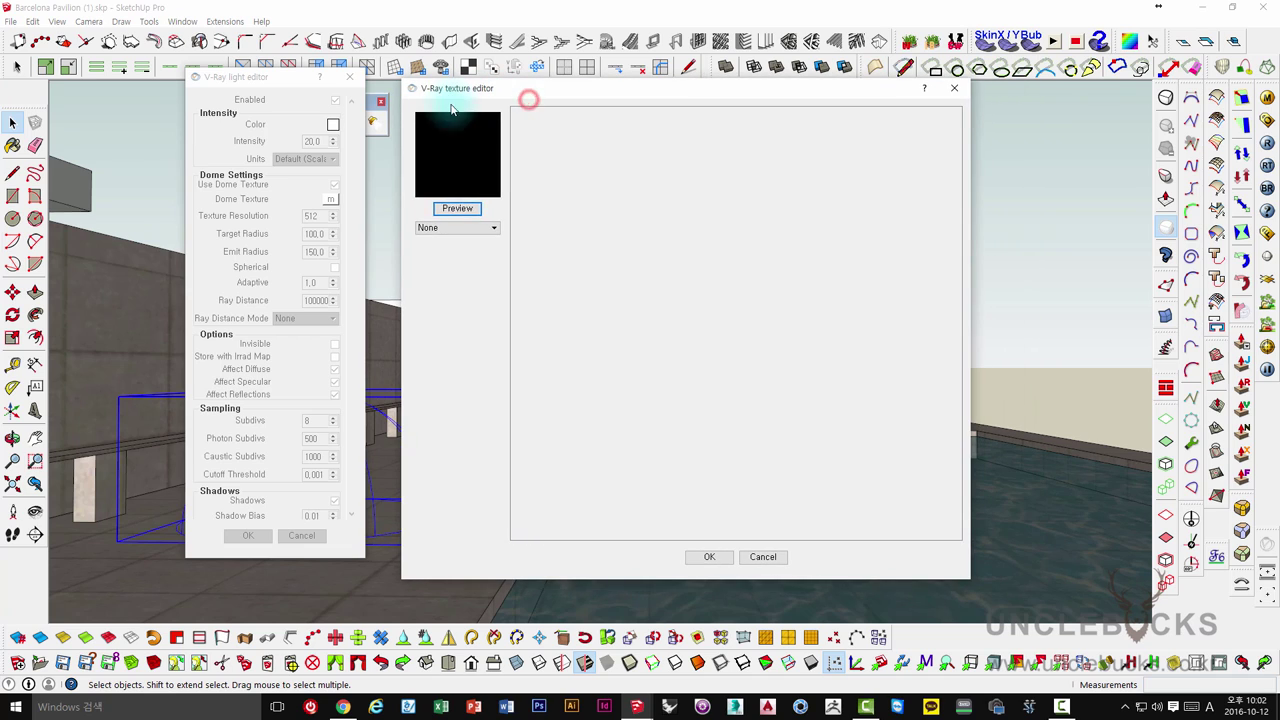
pyautogui.click(440, 229)
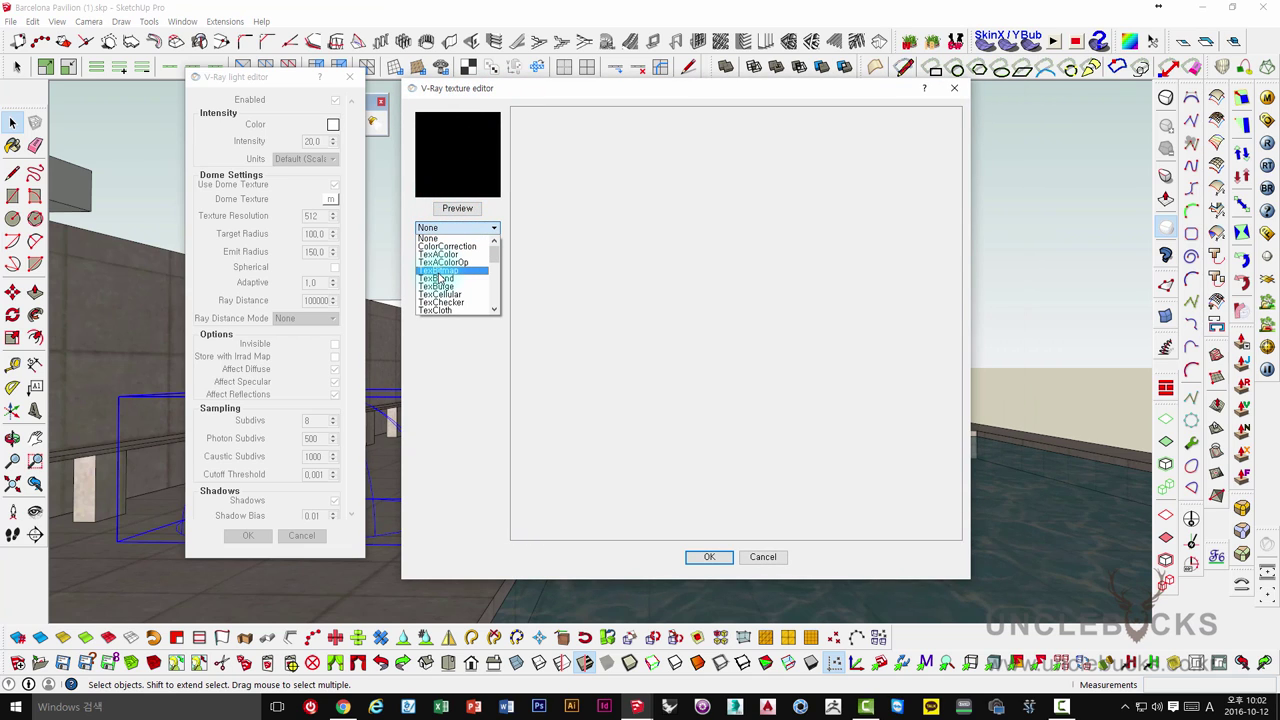
pyautogui.click(437, 272)
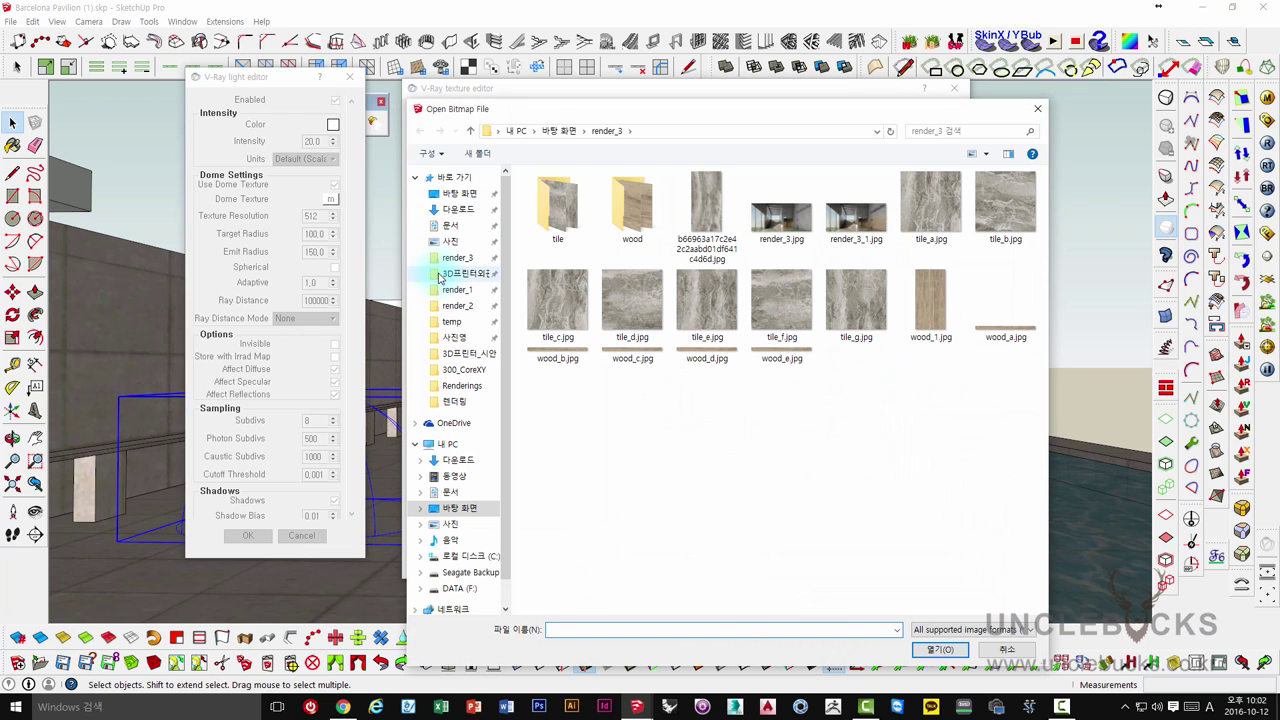
pyautogui.click(759, 480)
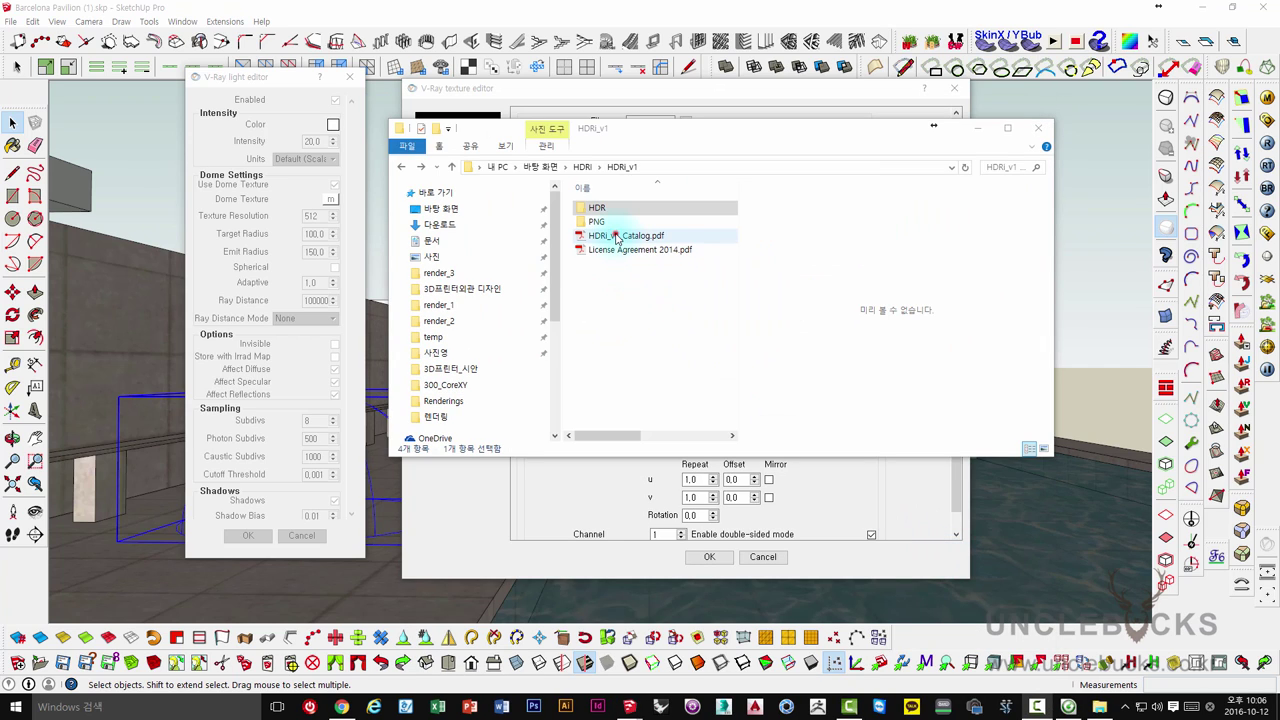
# Open HDRi_v1_Catalog.pdf in Acrobat Reader to preview the available HDRI skies
pyautogui.doubleClick(616, 237)
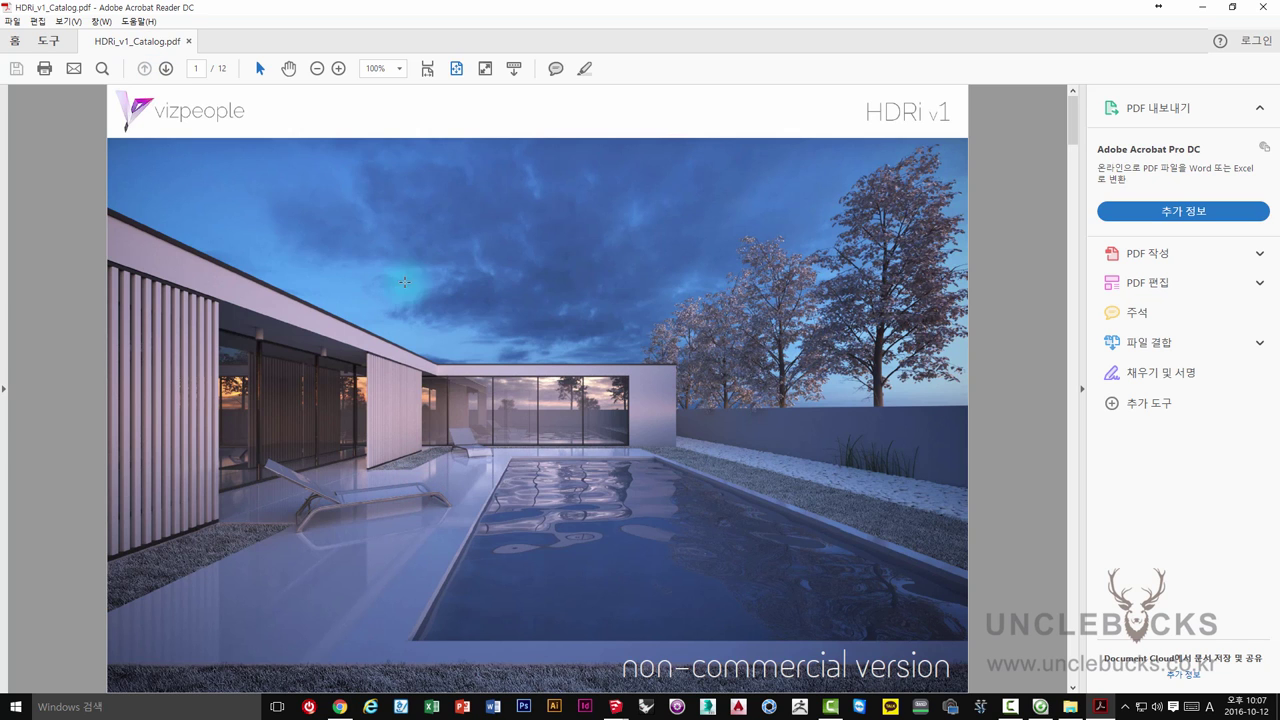
# Browse the catalog's HDRI sky pages to compare them, then close Acrobat Reader
pyautogui.scroll(-3, 410, 322)
pyautogui.scroll(-3, 412, 323)
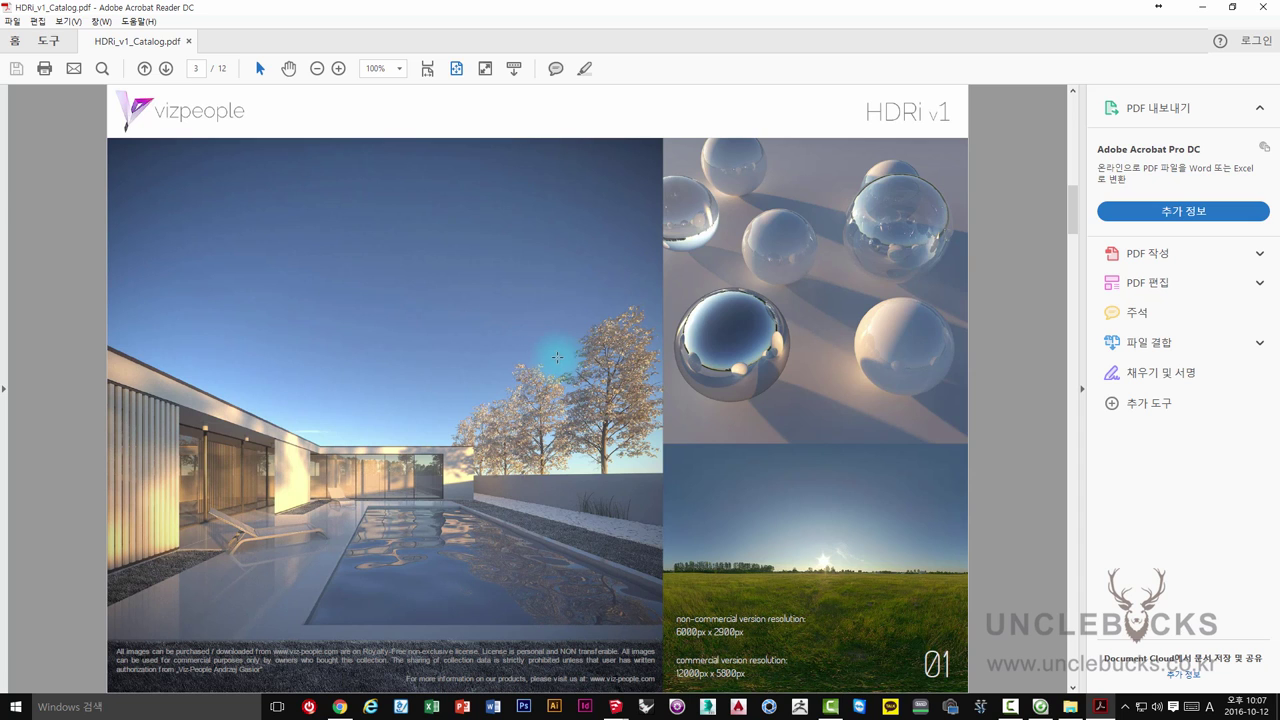
pyautogui.scroll(-1, 716, 544)
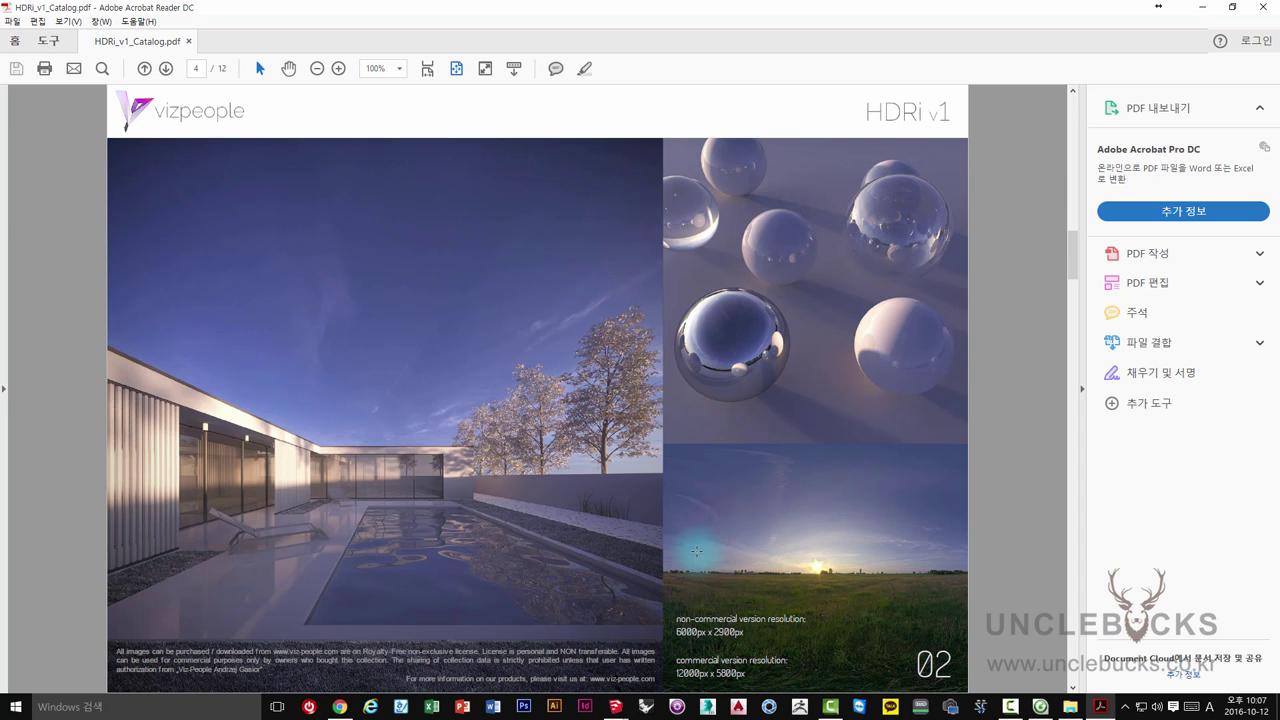
pyautogui.scroll(-1, 527, 478)
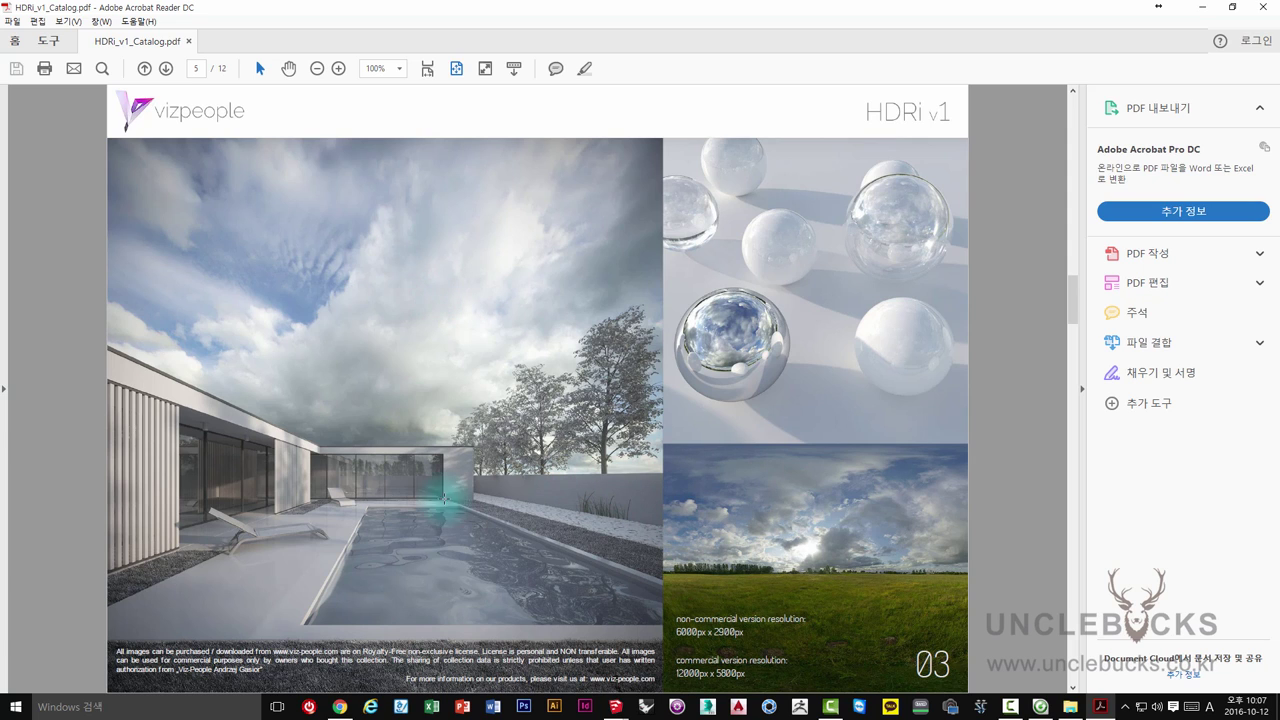
pyautogui.scroll(-1, 571, 321)
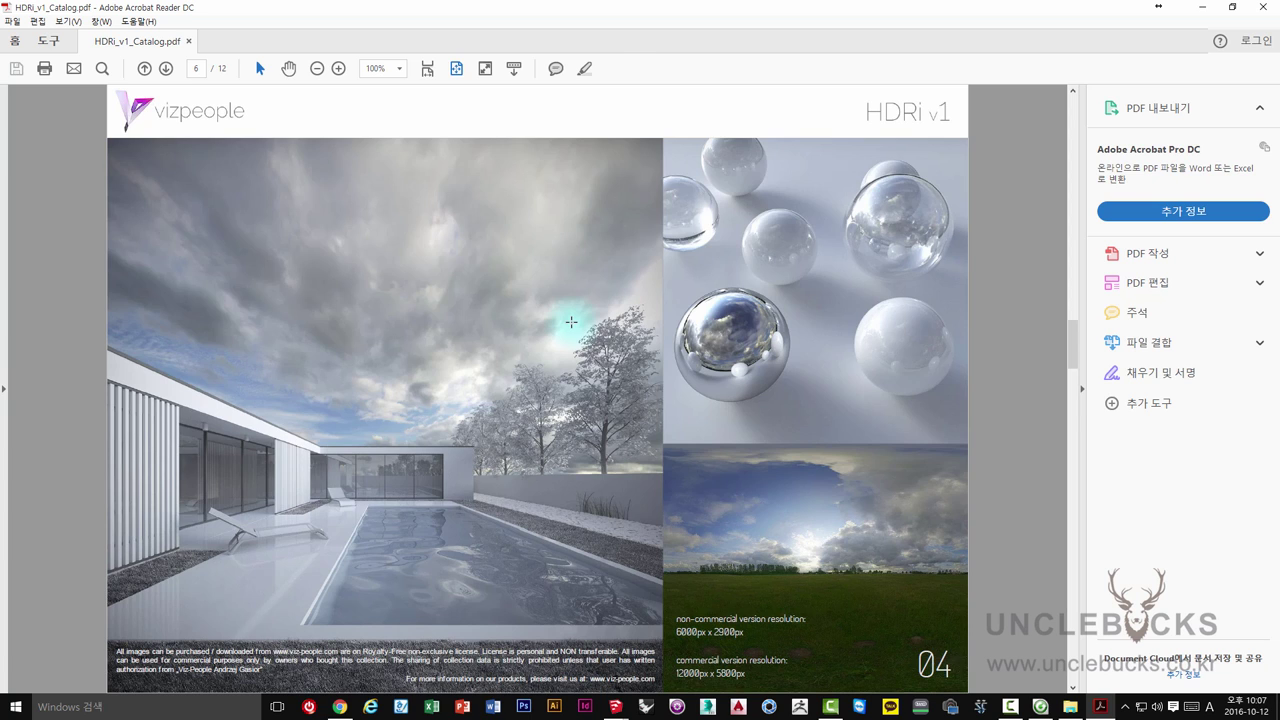
pyautogui.scroll(-1, 571, 321)
pyautogui.scroll(-1, 571, 321)
pyautogui.scroll(-1, 571, 321)
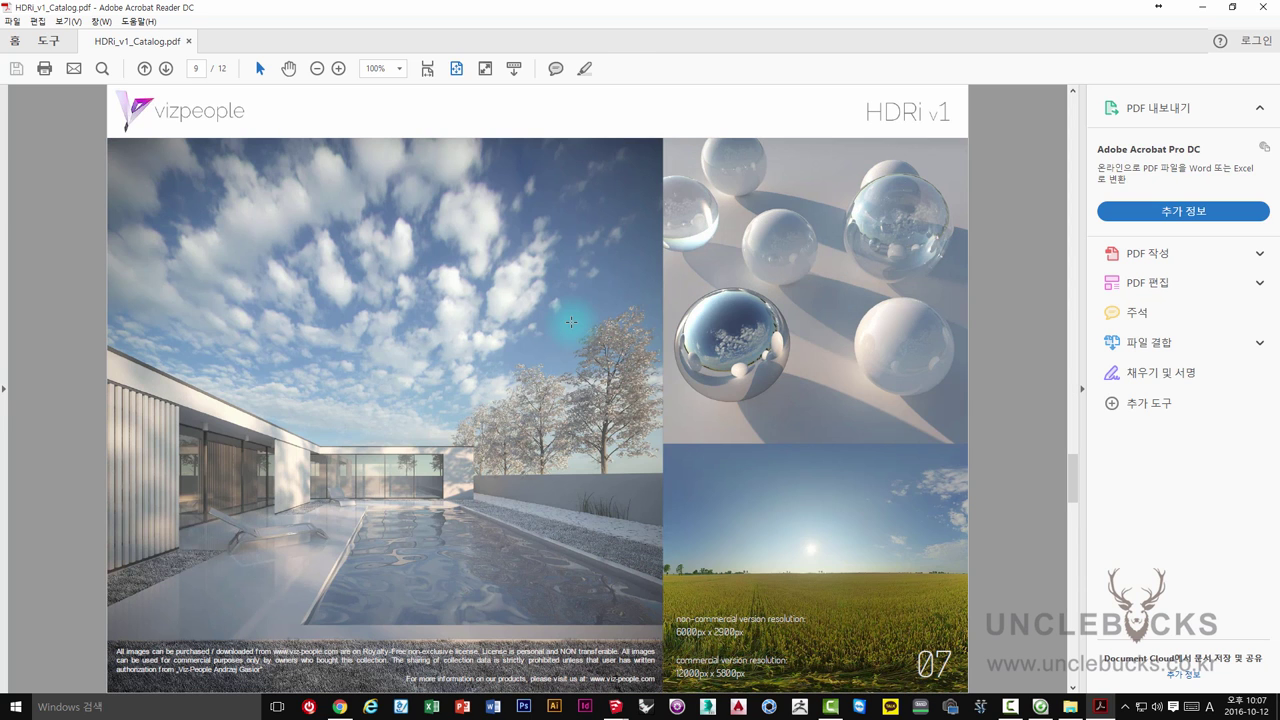
pyautogui.scroll(-1, 571, 321)
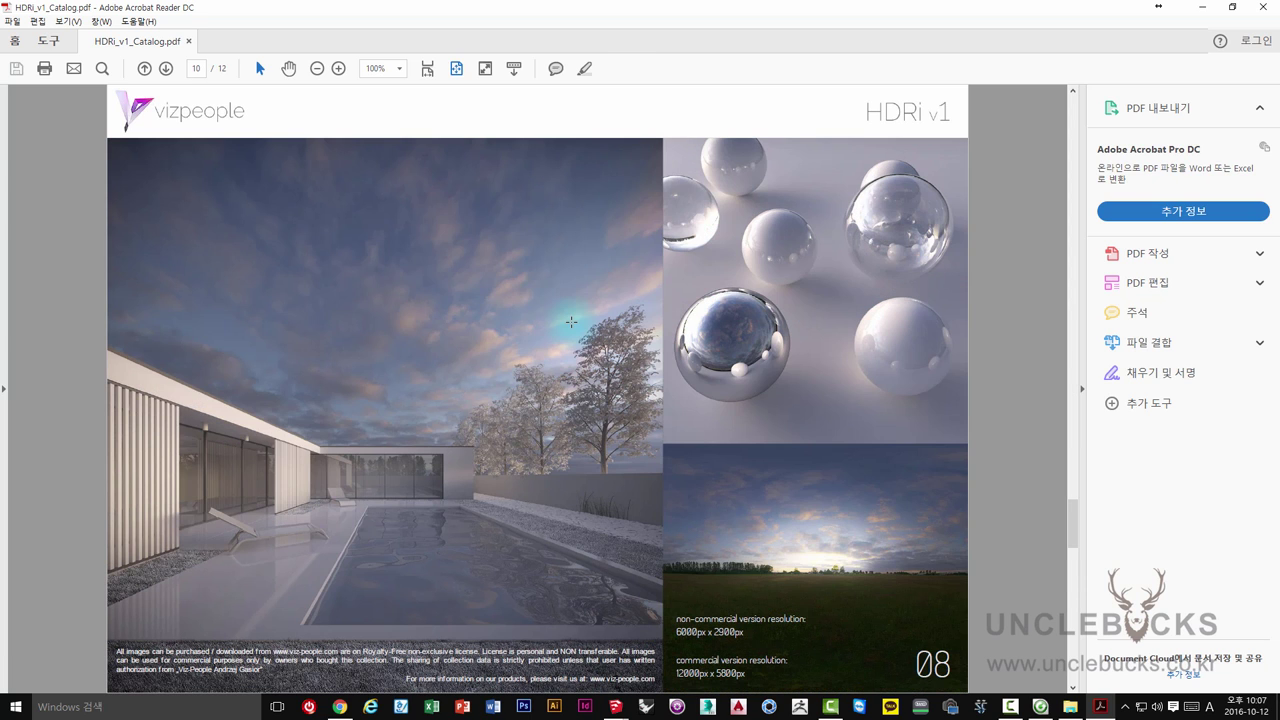
pyautogui.scroll(-1, 571, 321)
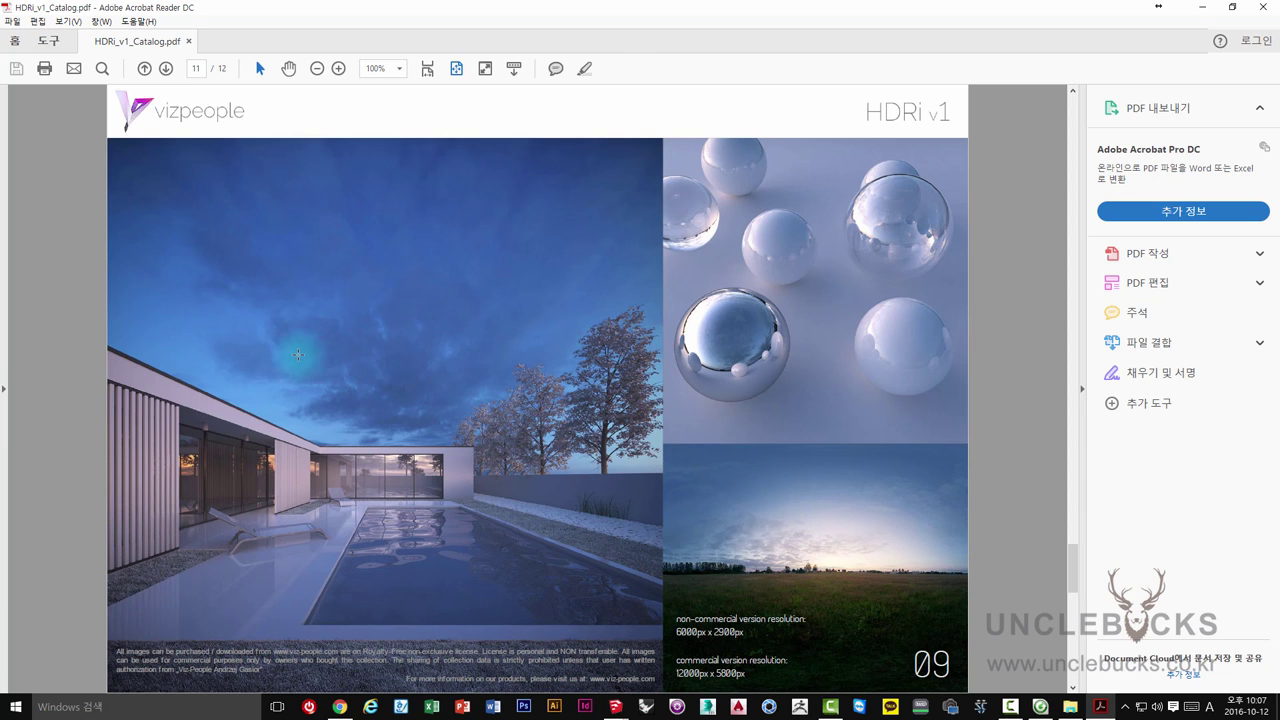
pyautogui.scroll(-1, 298, 354)
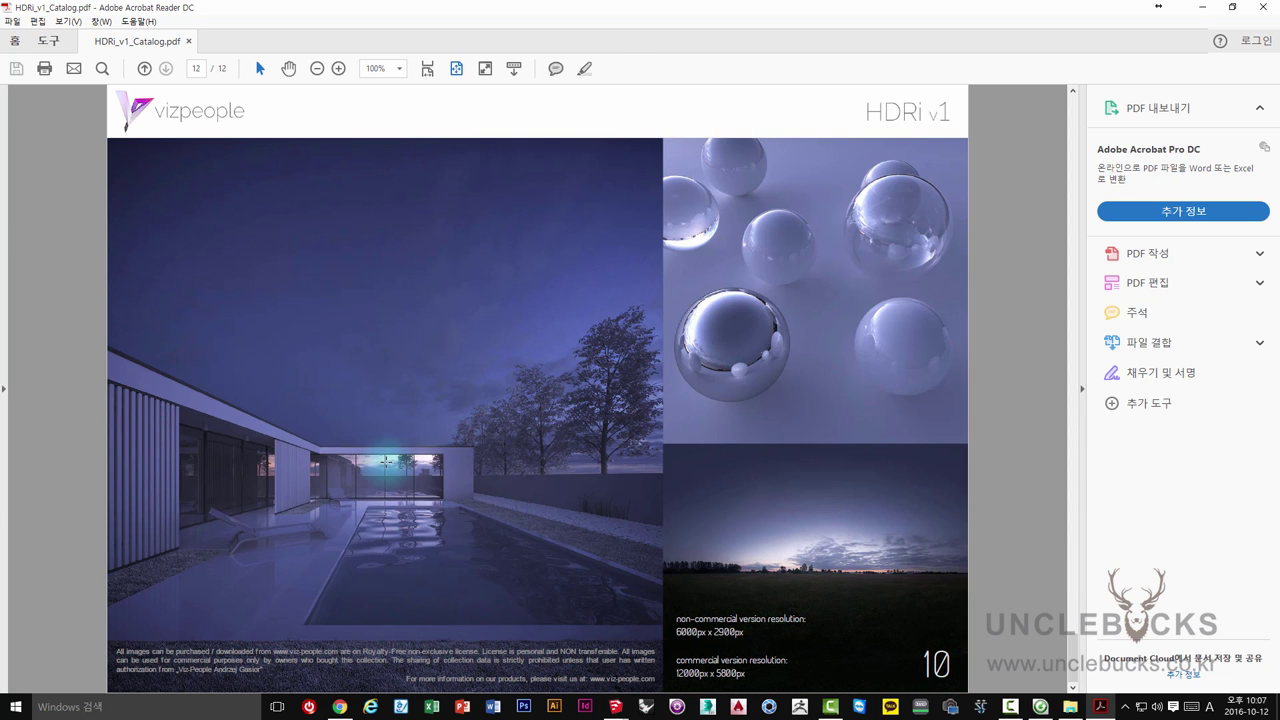
pyautogui.scroll(4, 224, 410)
pyautogui.scroll(2, 216, 246)
pyautogui.scroll(2, 216, 242)
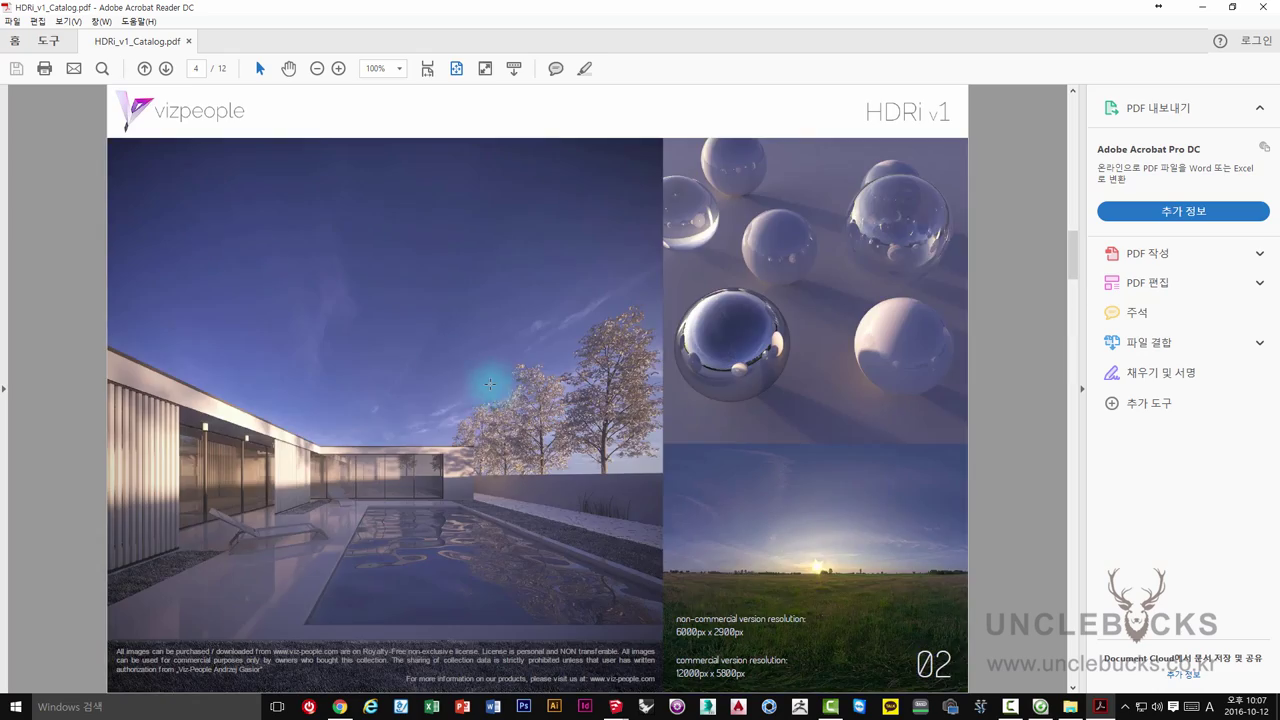
pyautogui.scroll(1, 498, 388)
pyautogui.scroll(1, 498, 388)
pyautogui.scroll(-2, 498, 396)
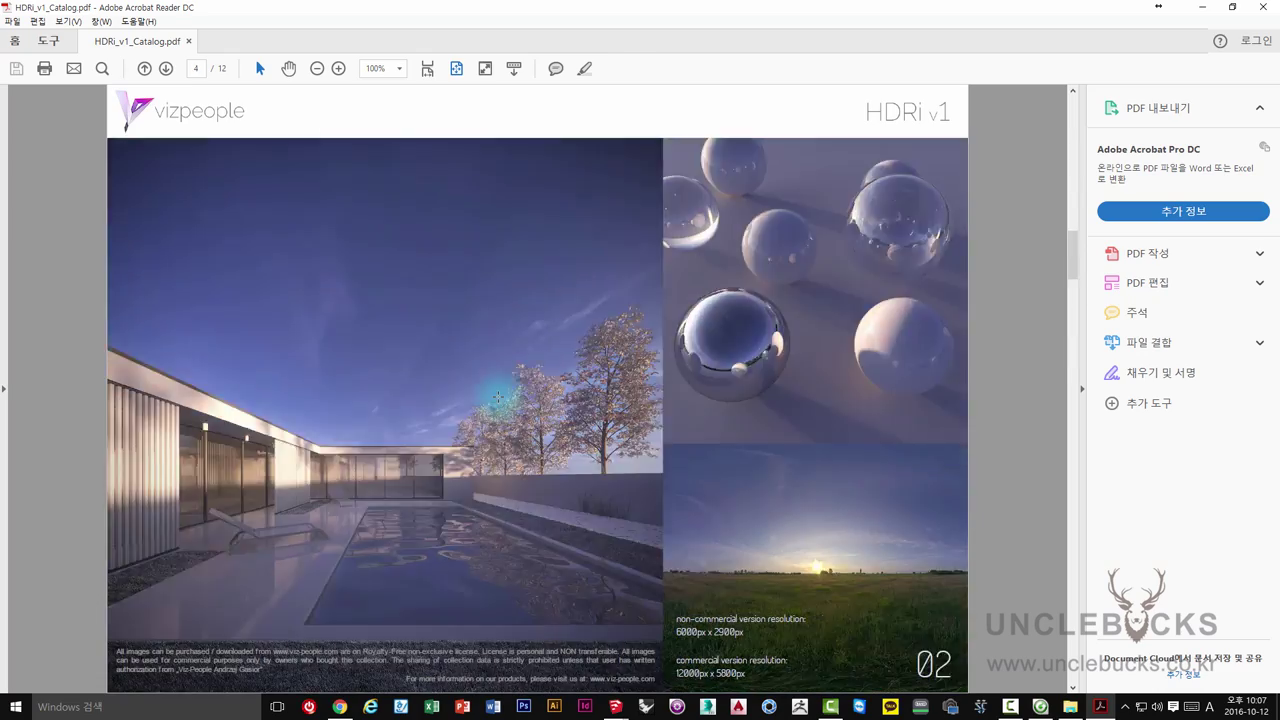
pyautogui.scroll(-2, 498, 396)
pyautogui.scroll(-2, 498, 396)
pyautogui.scroll(-2, 498, 396)
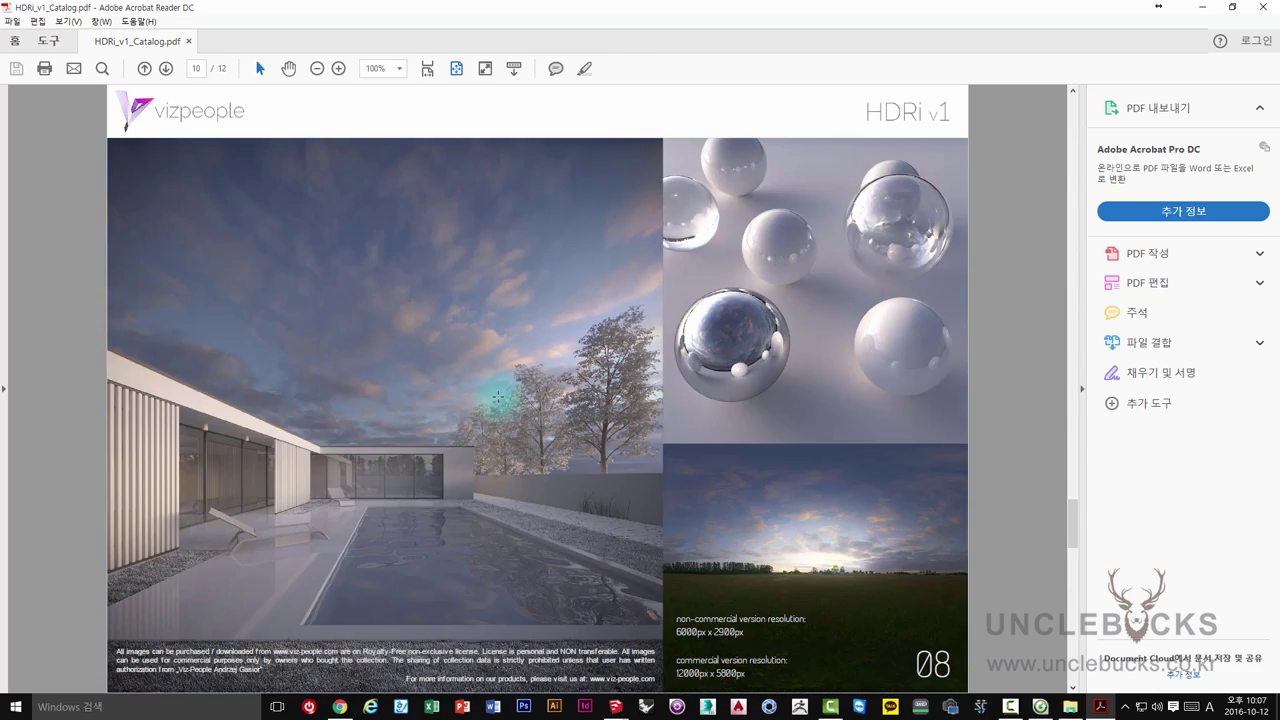
pyautogui.scroll(-2, 498, 397)
pyautogui.scroll(1, 498, 397)
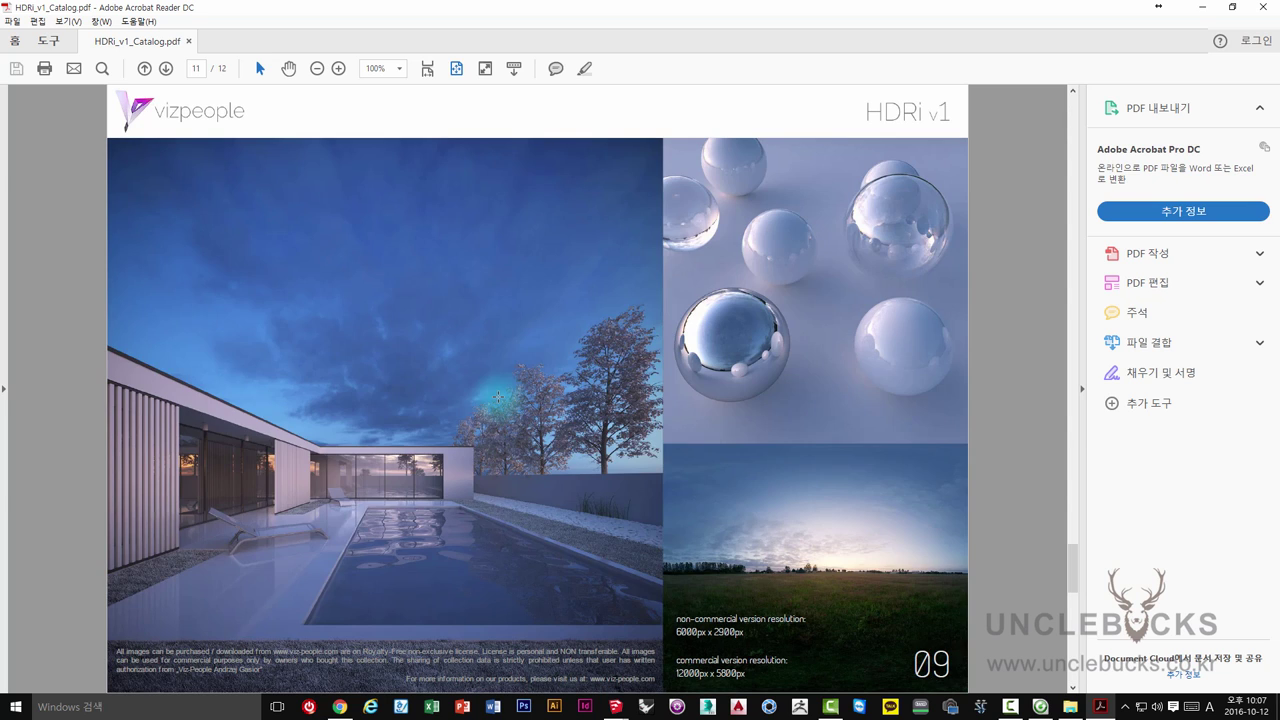
pyautogui.scroll(3, 498, 397)
pyautogui.scroll(1, 510, 410)
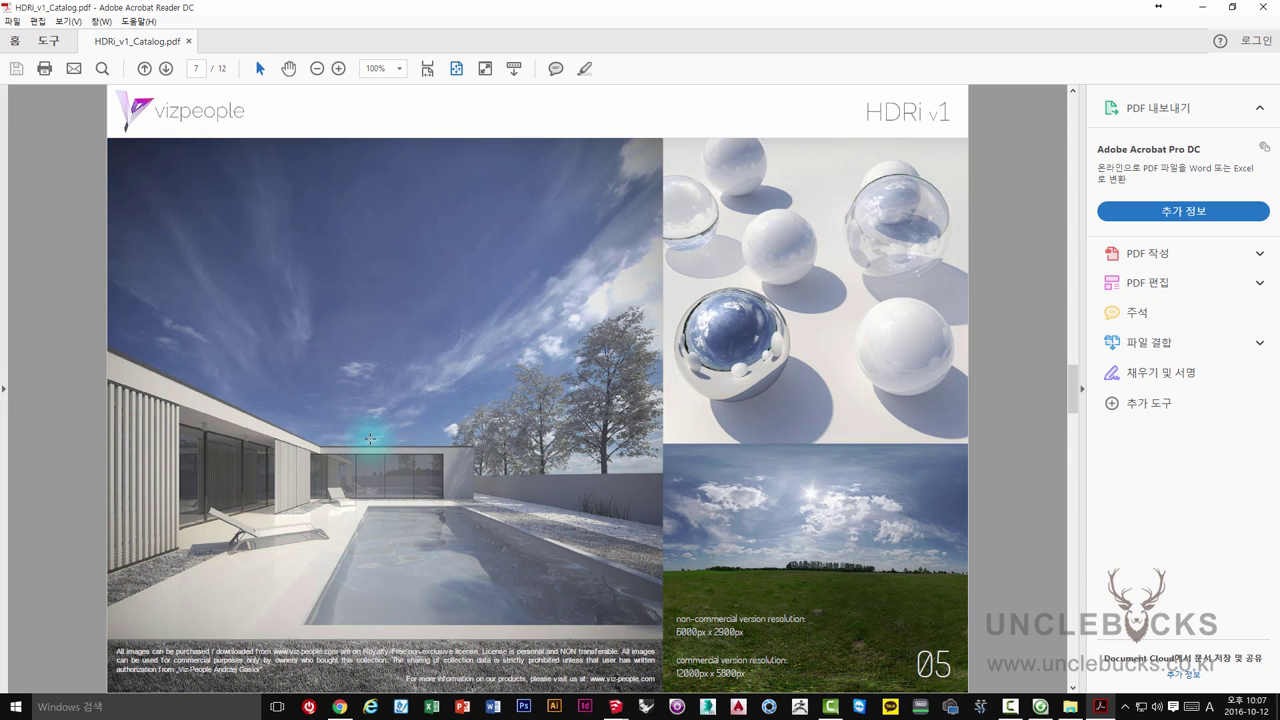
pyautogui.scroll(1, 320, 488)
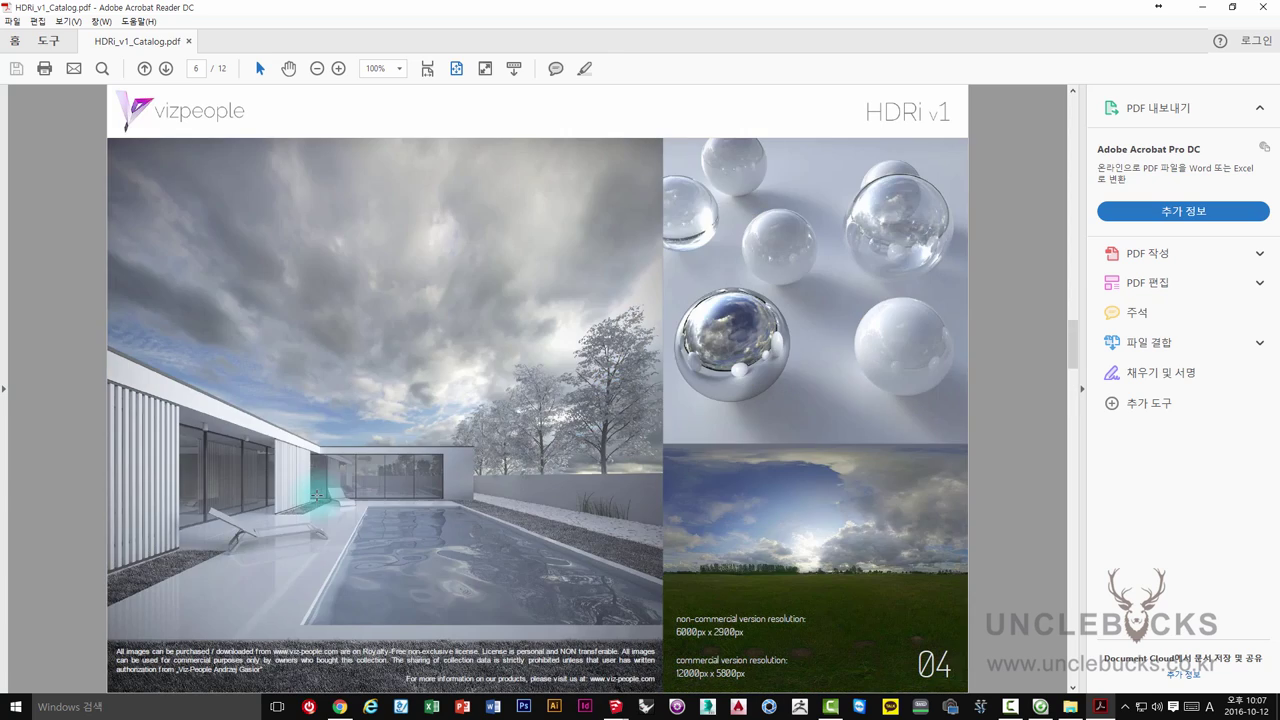
pyautogui.scroll(2, 320, 488)
pyautogui.scroll(1, 378, 520)
pyautogui.scroll(2, 378, 520)
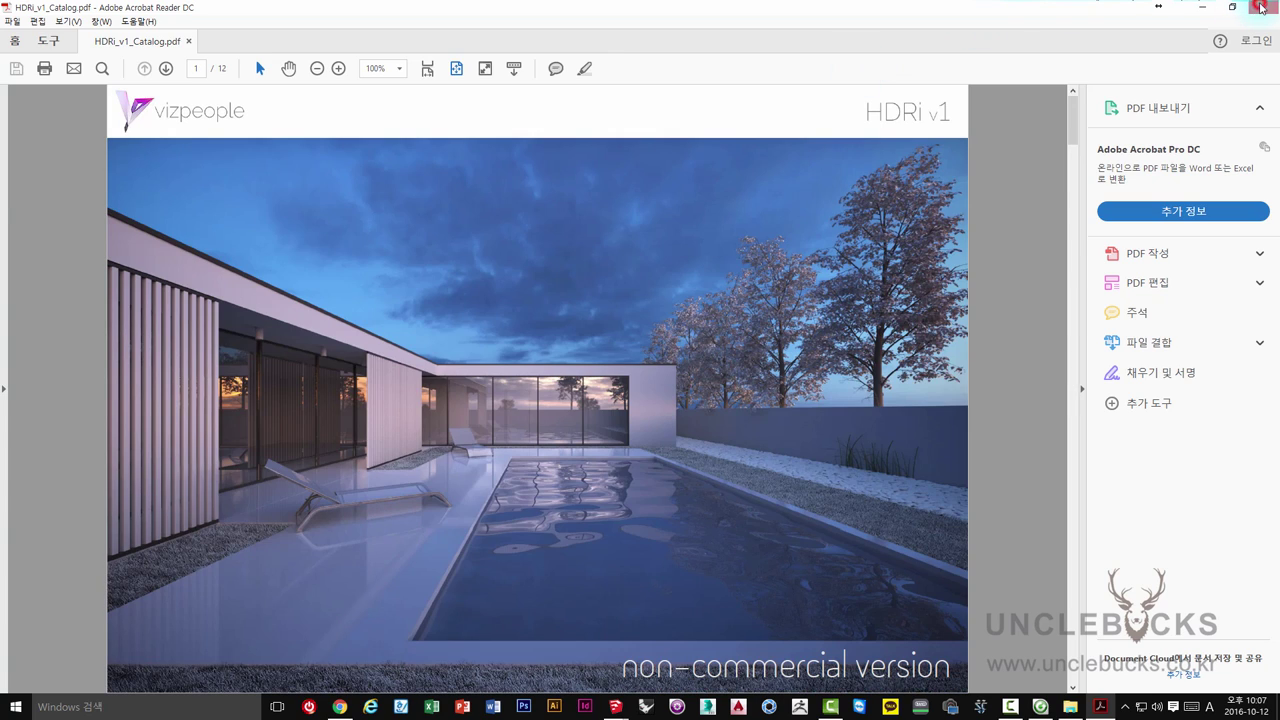
pyautogui.click(1261, 8)
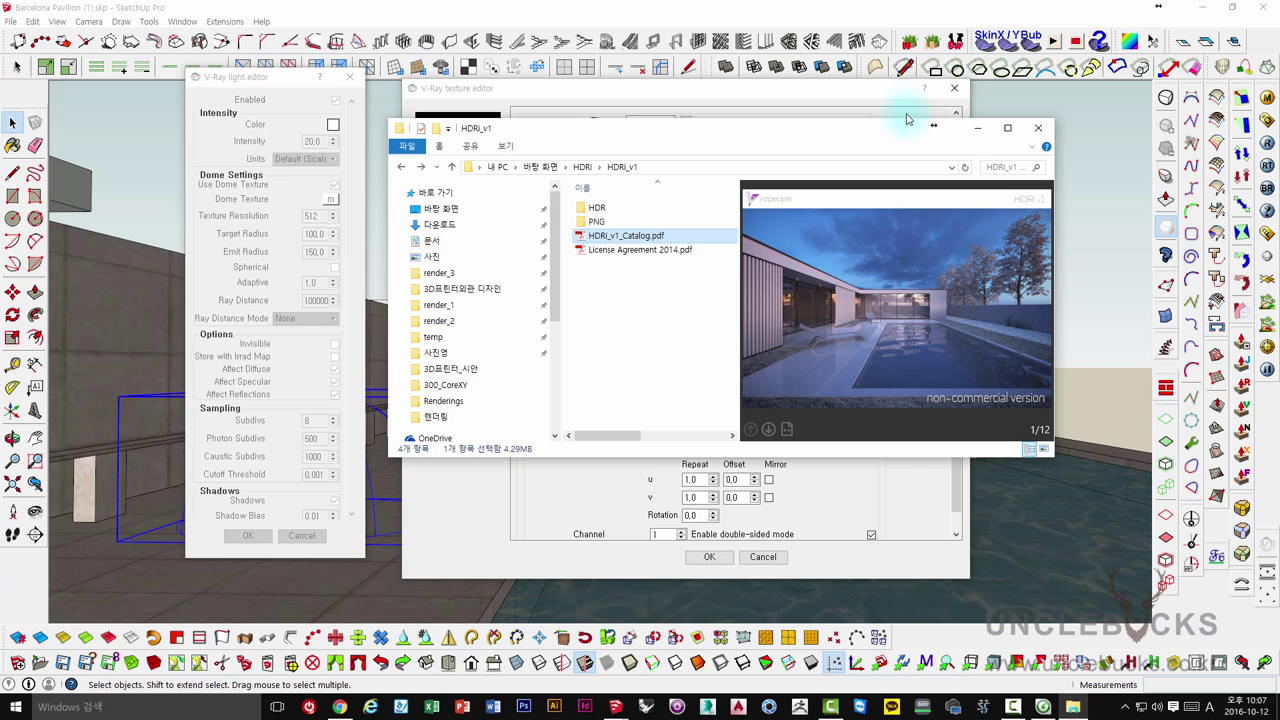
# Close the folder window and load Desktop\HDRI\HDRi_v1\HDR\VizPeople_non_commercial_hdr_v1_05.hdr as the dome texture
pyautogui.click(1045, 130)
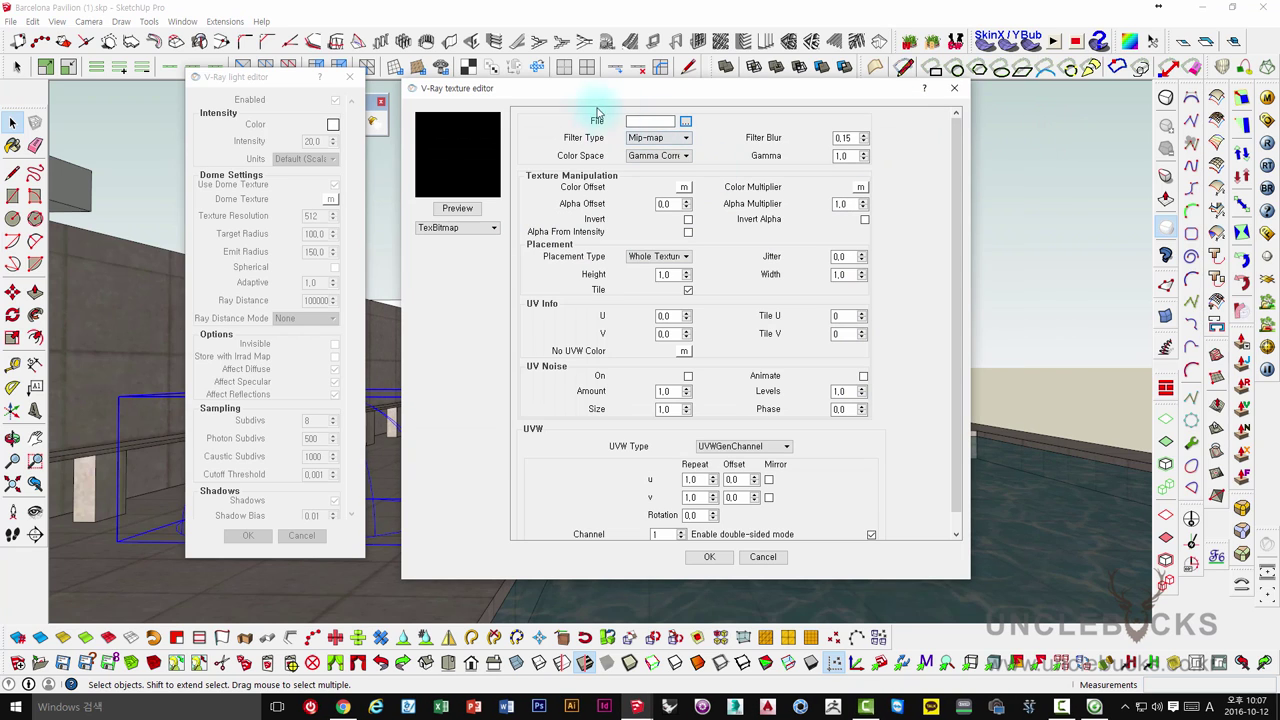
pyautogui.click(686, 121)
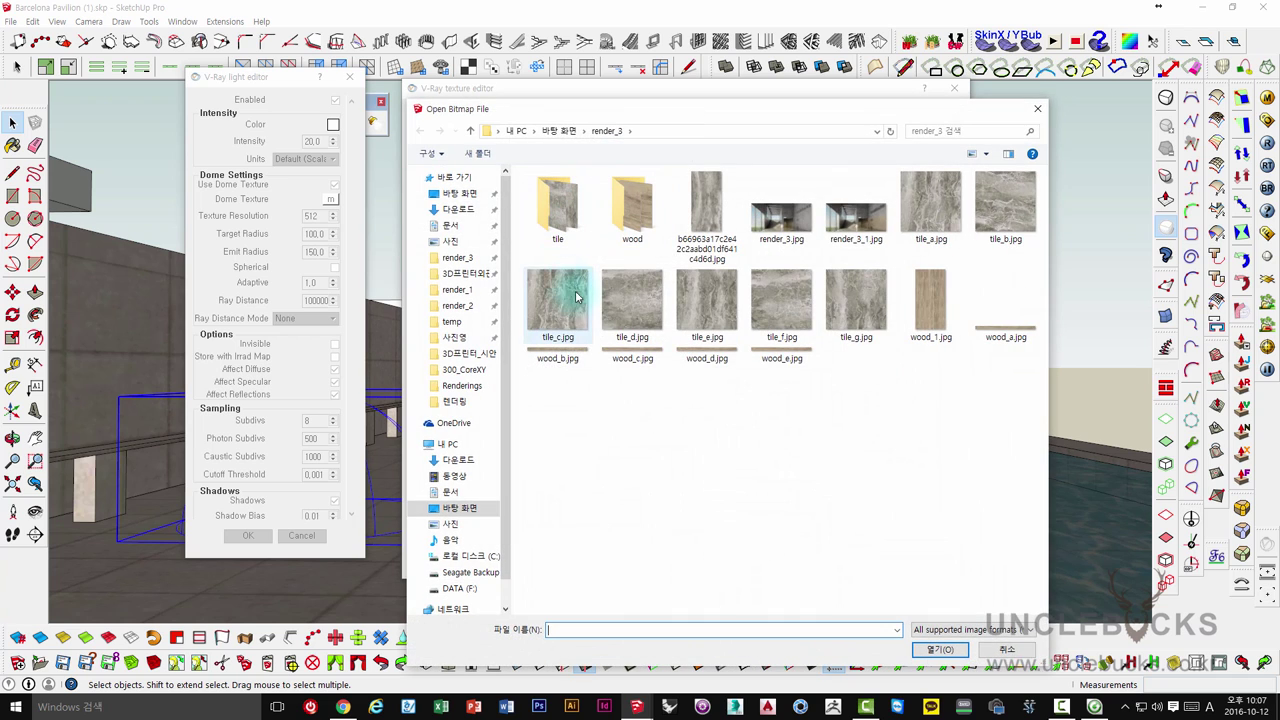
pyautogui.click(456, 195)
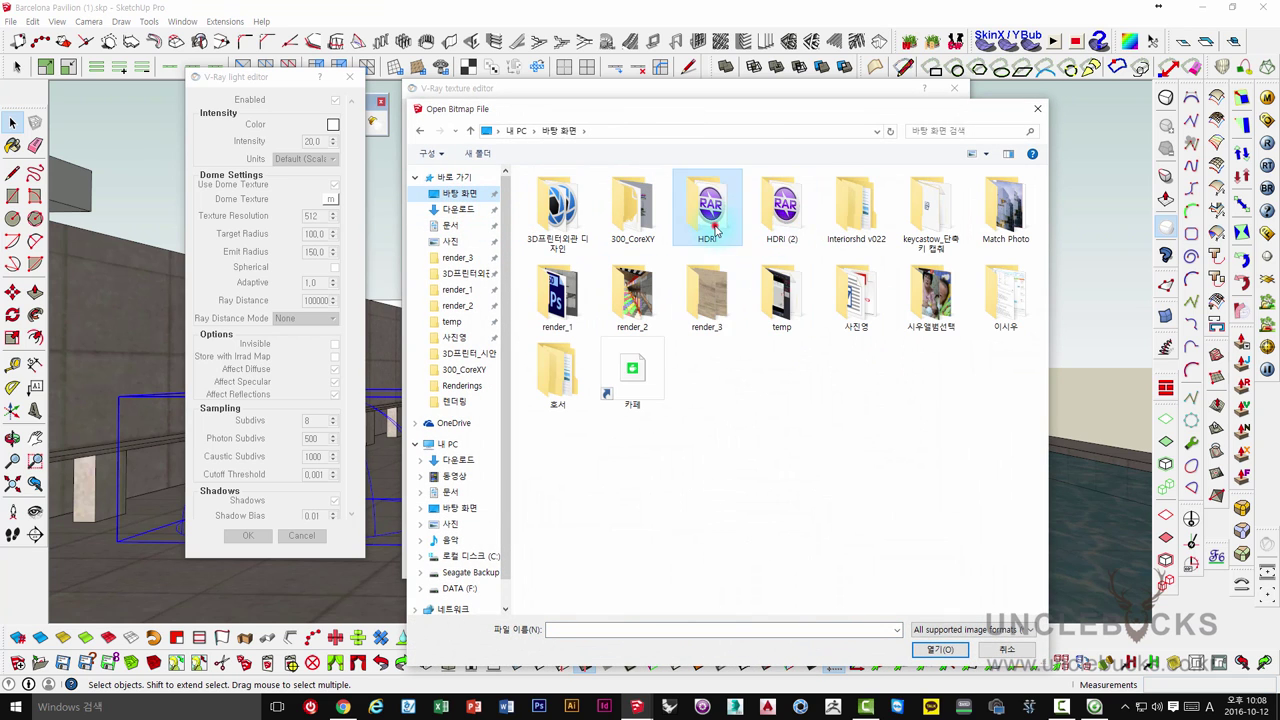
pyautogui.doubleClick(707, 212)
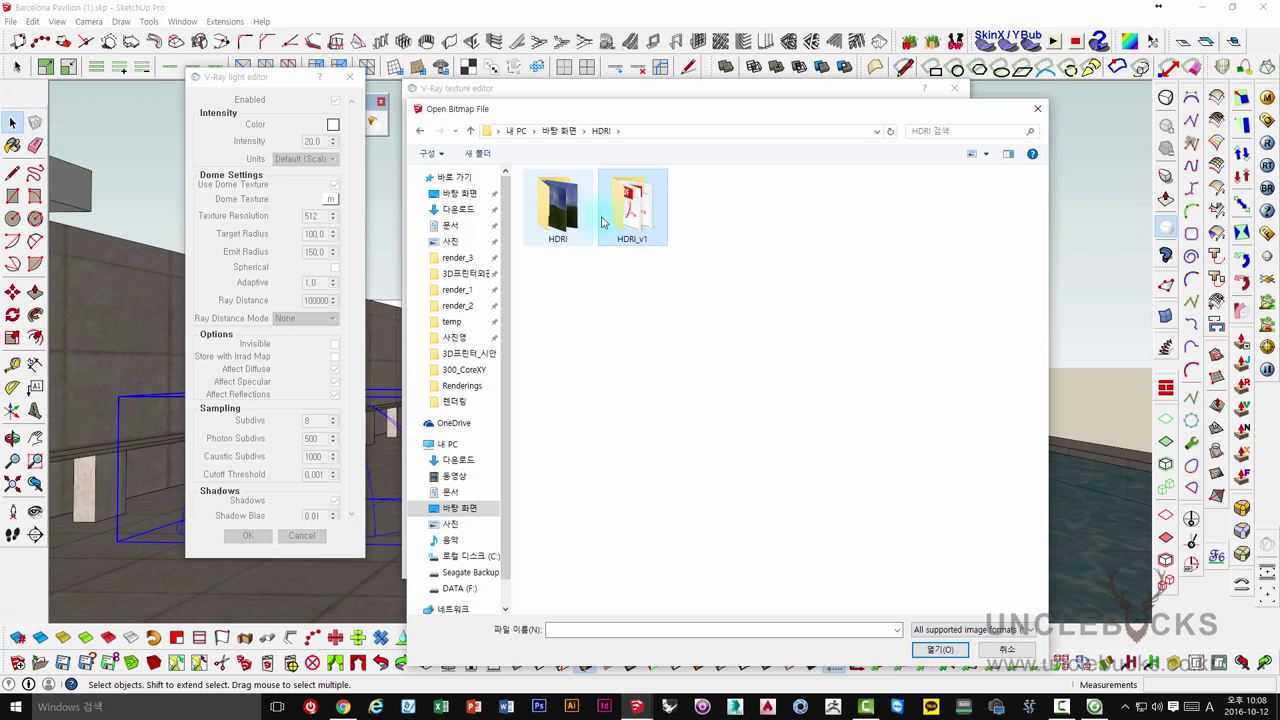
pyautogui.doubleClick(632, 218)
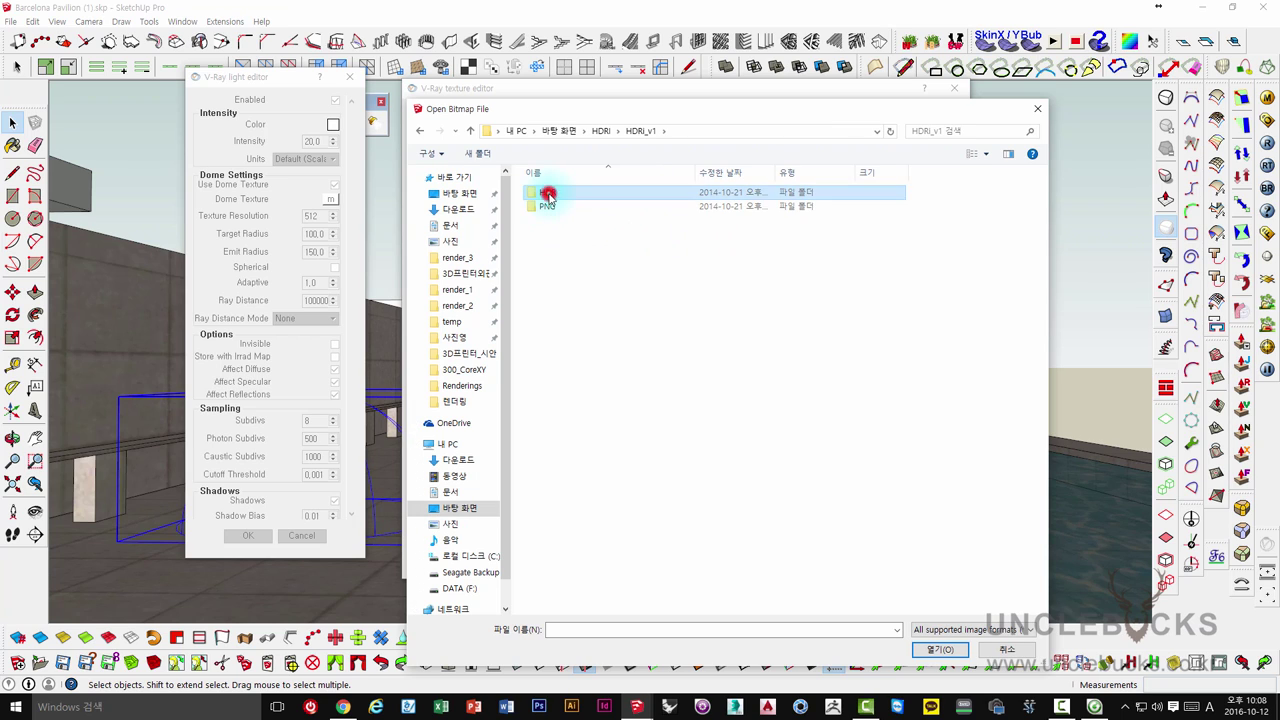
pyautogui.doubleClick(551, 194)
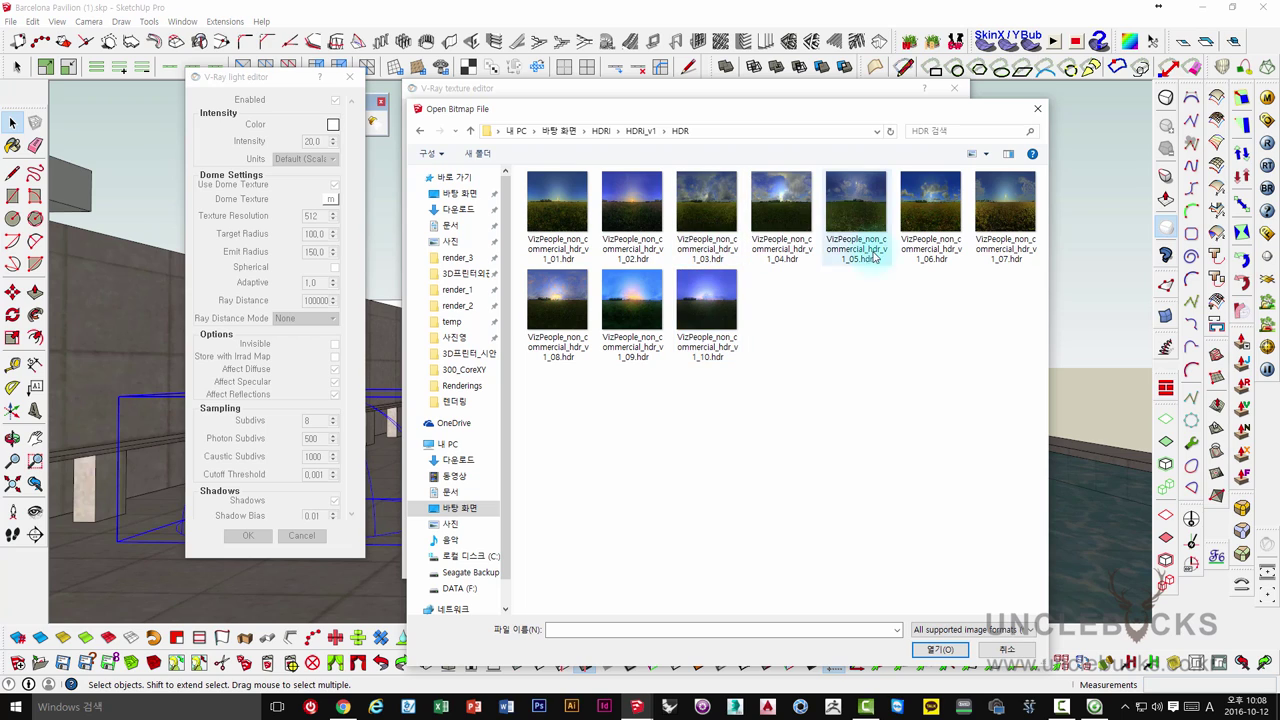
pyautogui.click(1022, 217)
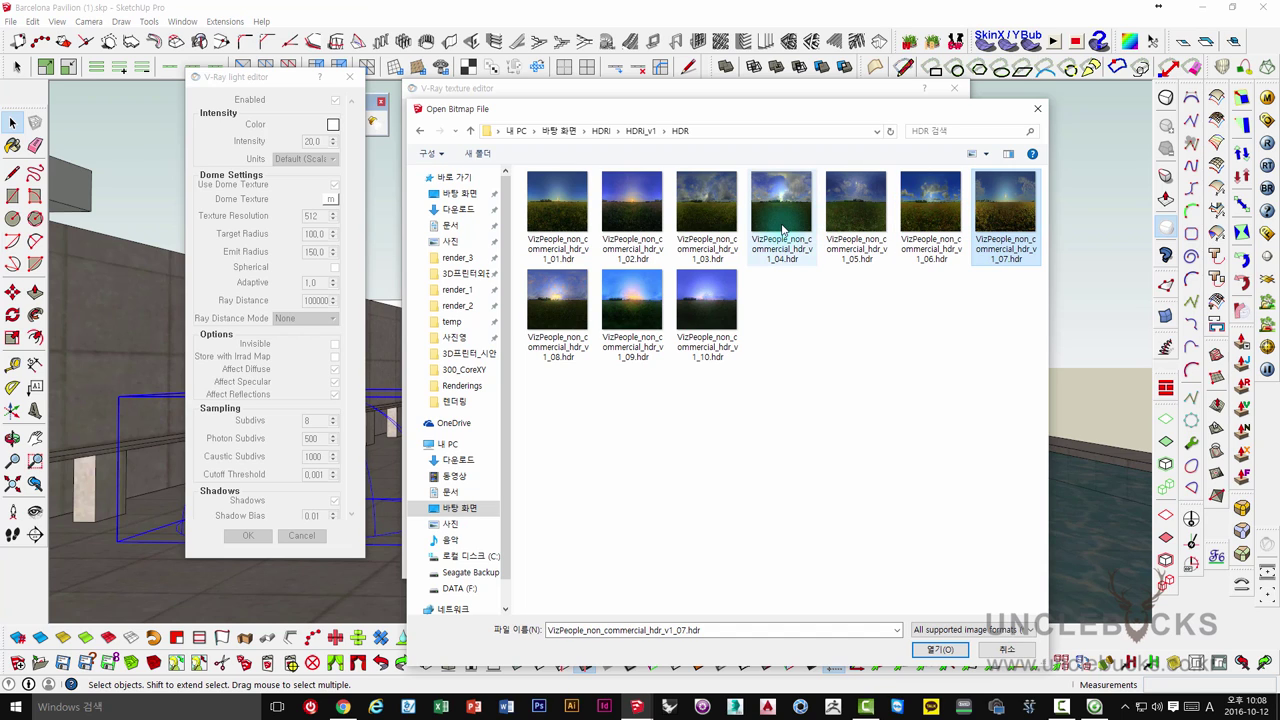
pyautogui.click(863, 205)
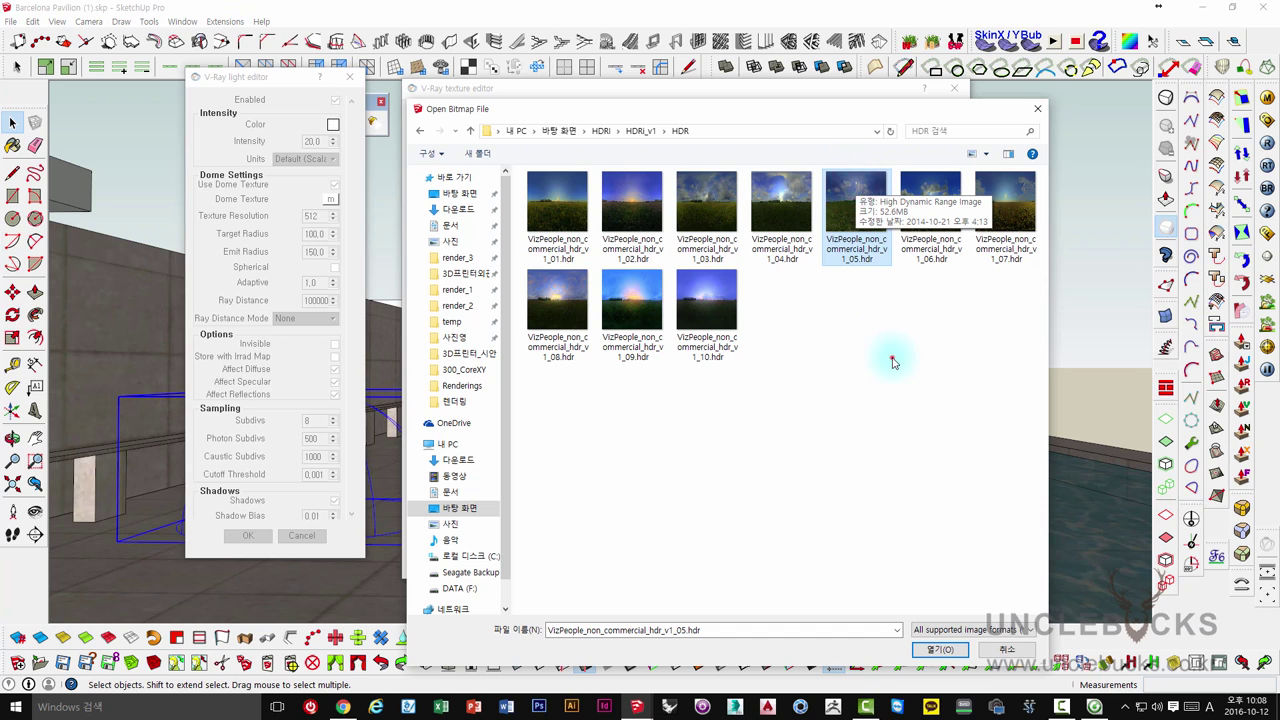
pyautogui.click(942, 651)
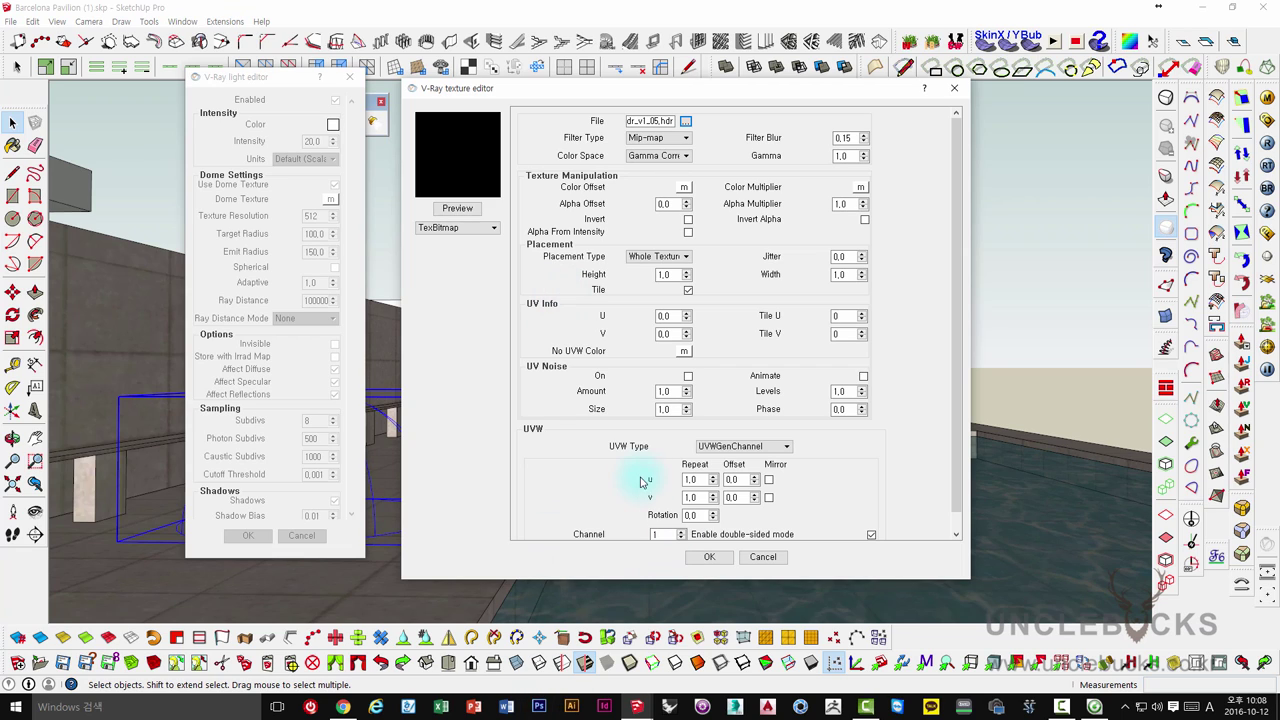
# Render a preview of the dome light's HDR texture, then bring Photoshop forward
pyautogui.click(593, 478)
pyautogui.press('Tab')
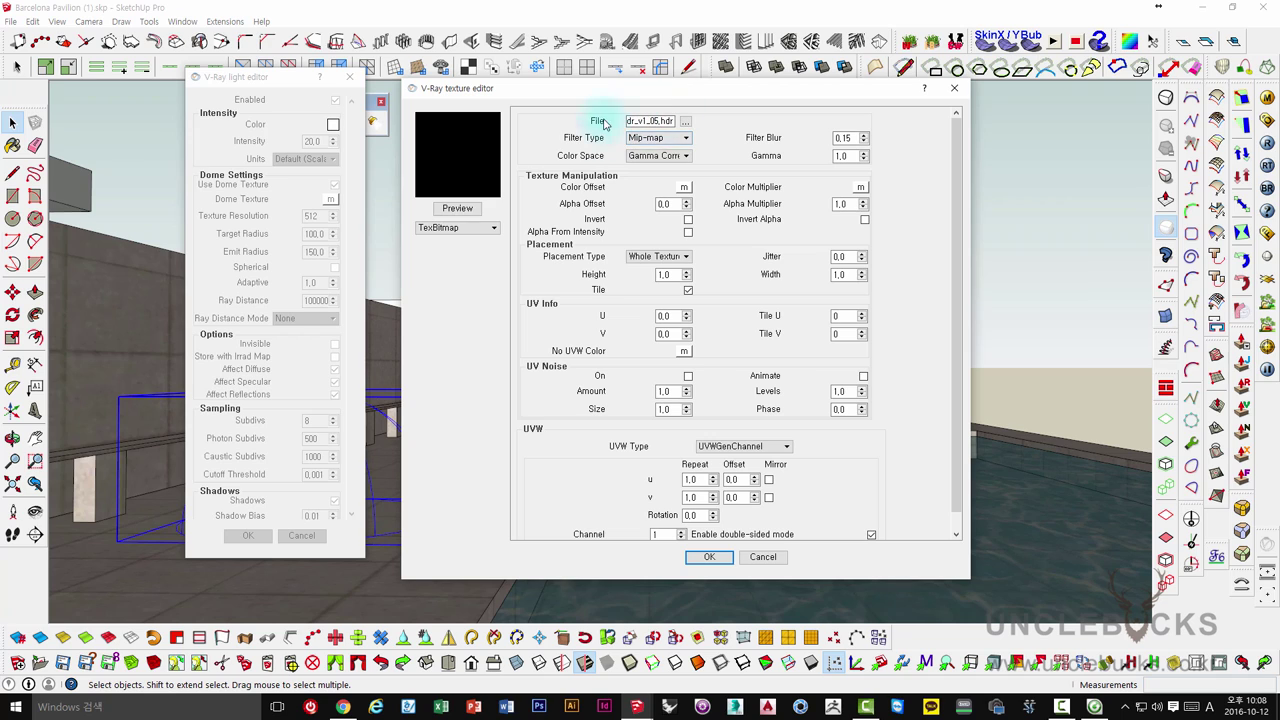
pyautogui.moveTo(955, 174); pyautogui.dragTo(958, 218)
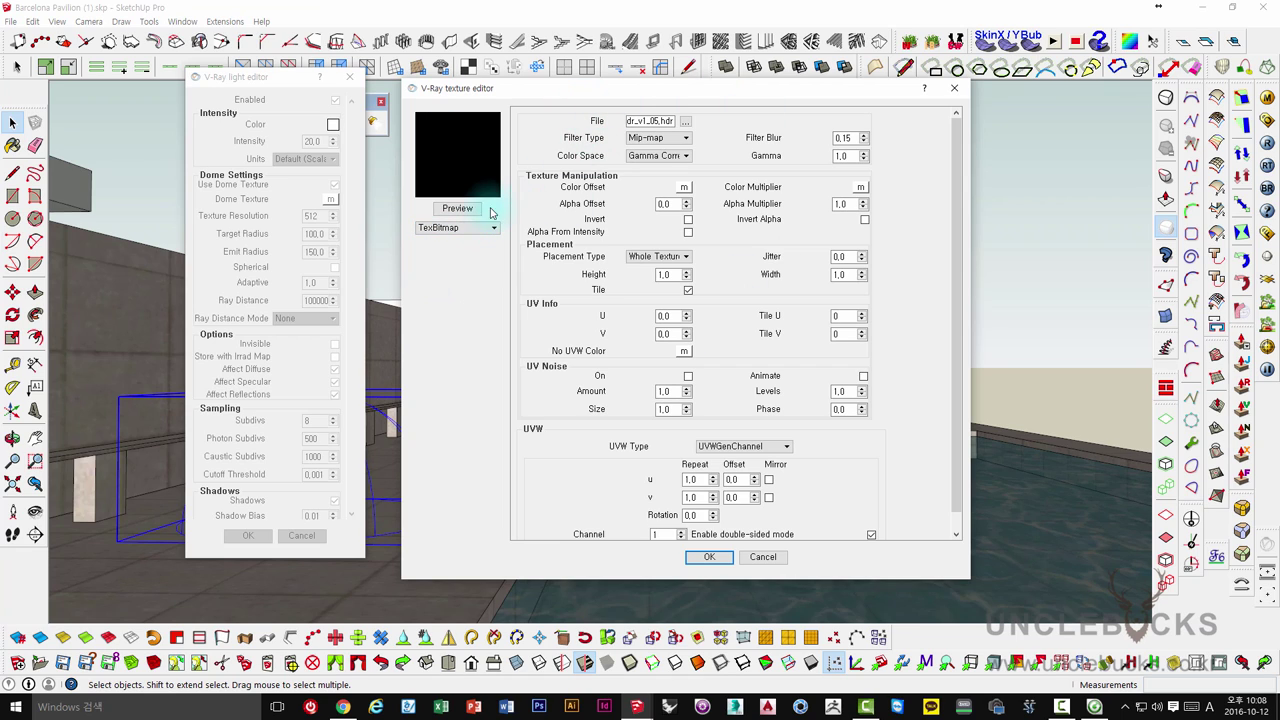
pyautogui.click(458, 209)
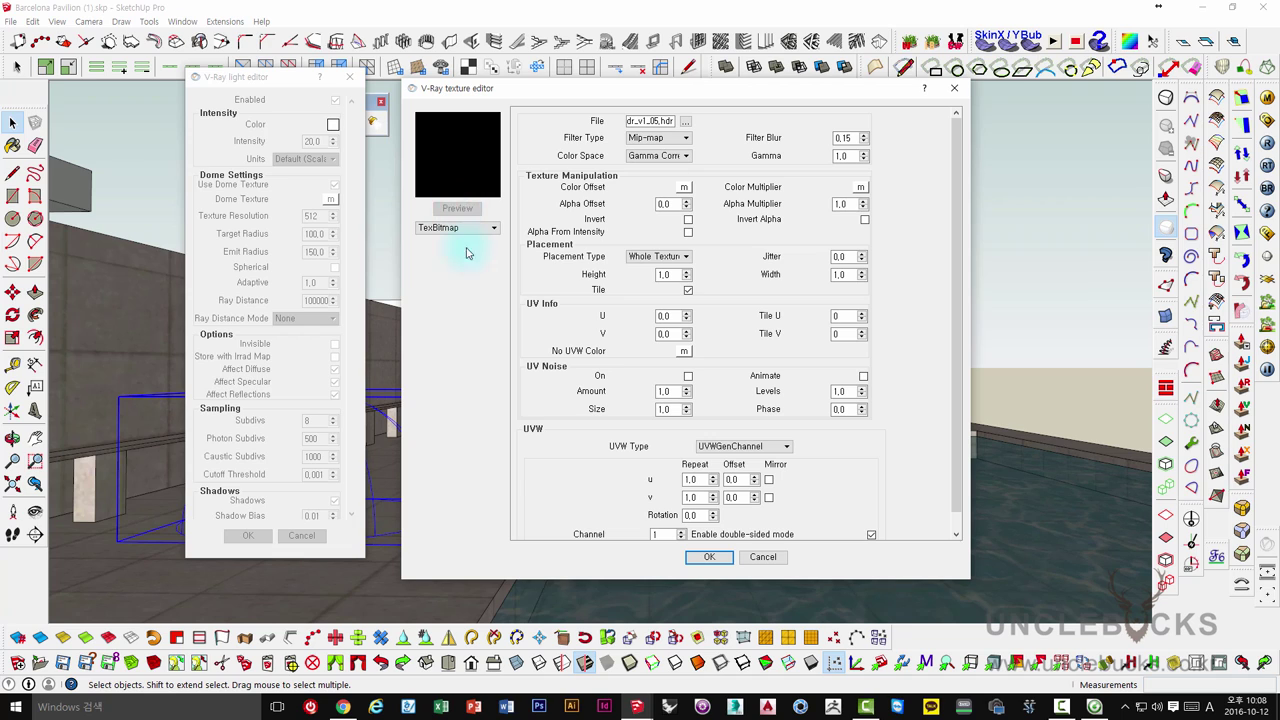
pyautogui.click(576, 538)
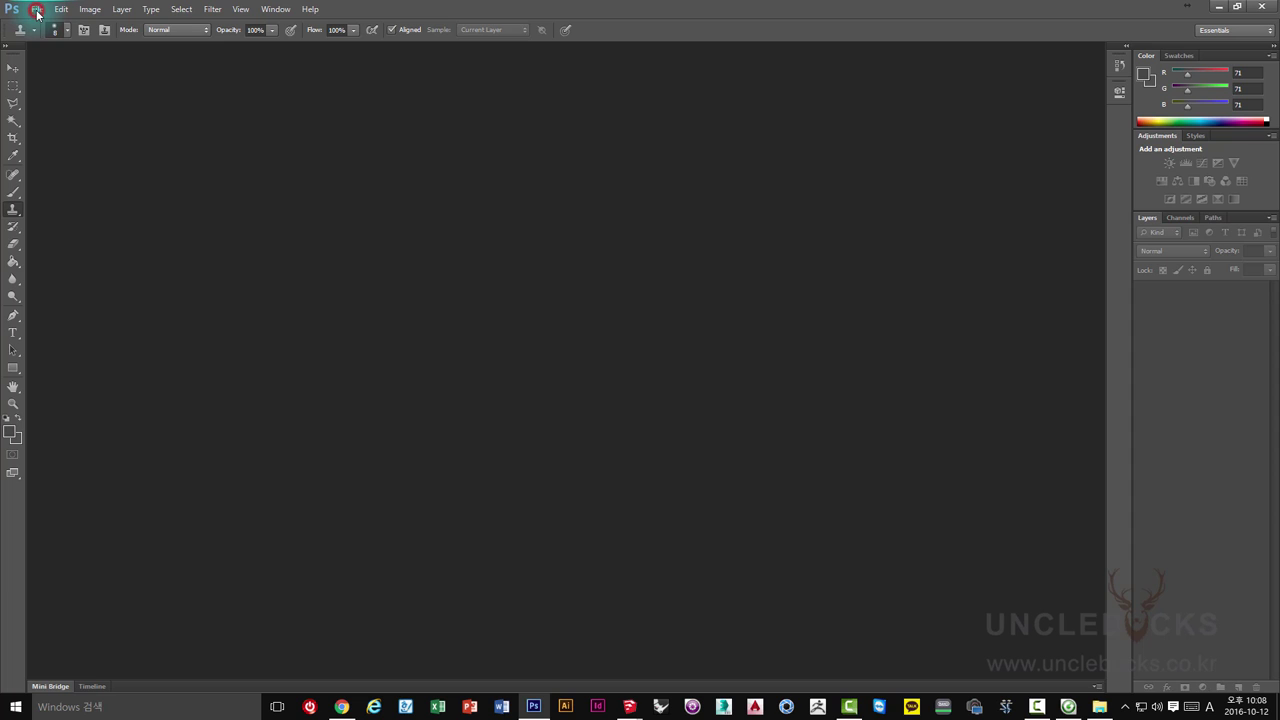
# Open VizPeople_non_commercial_hdr_v1_05.hdr from the HDR folder in Photoshop, then minimize Photoshop
pyautogui.click(38, 12)
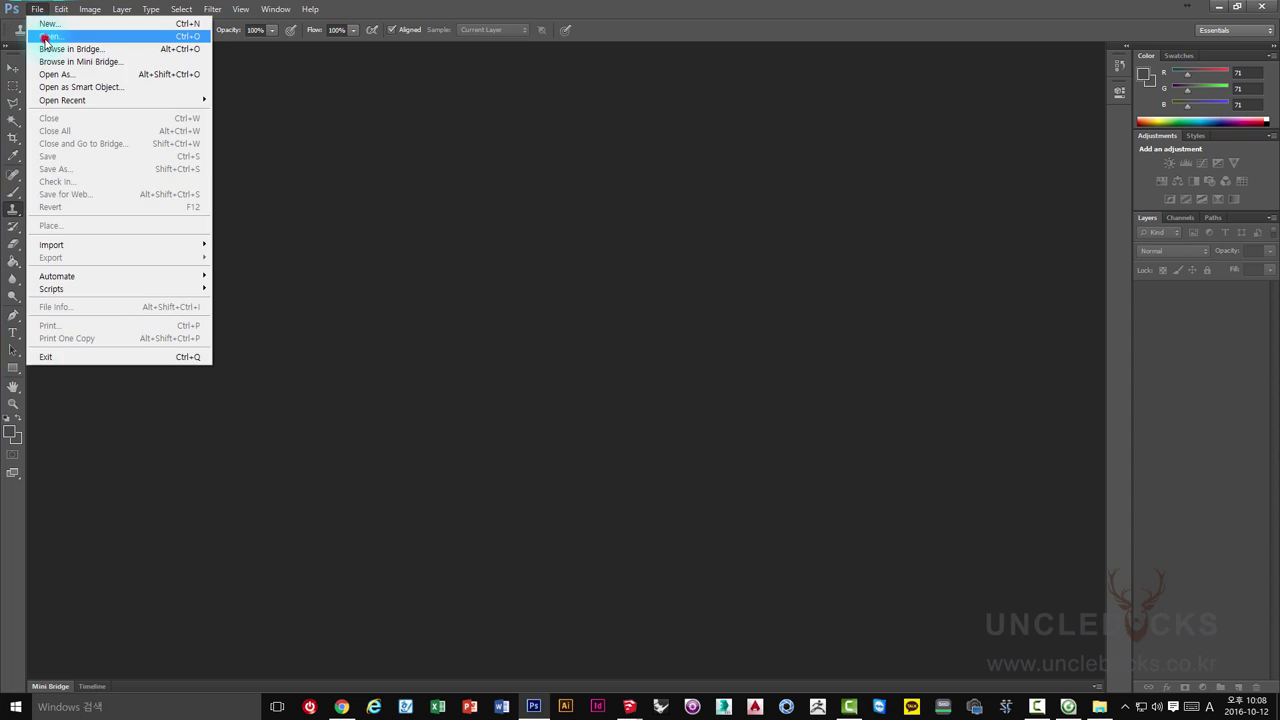
pyautogui.click(45, 36)
pyautogui.doubleClick(347, 102)
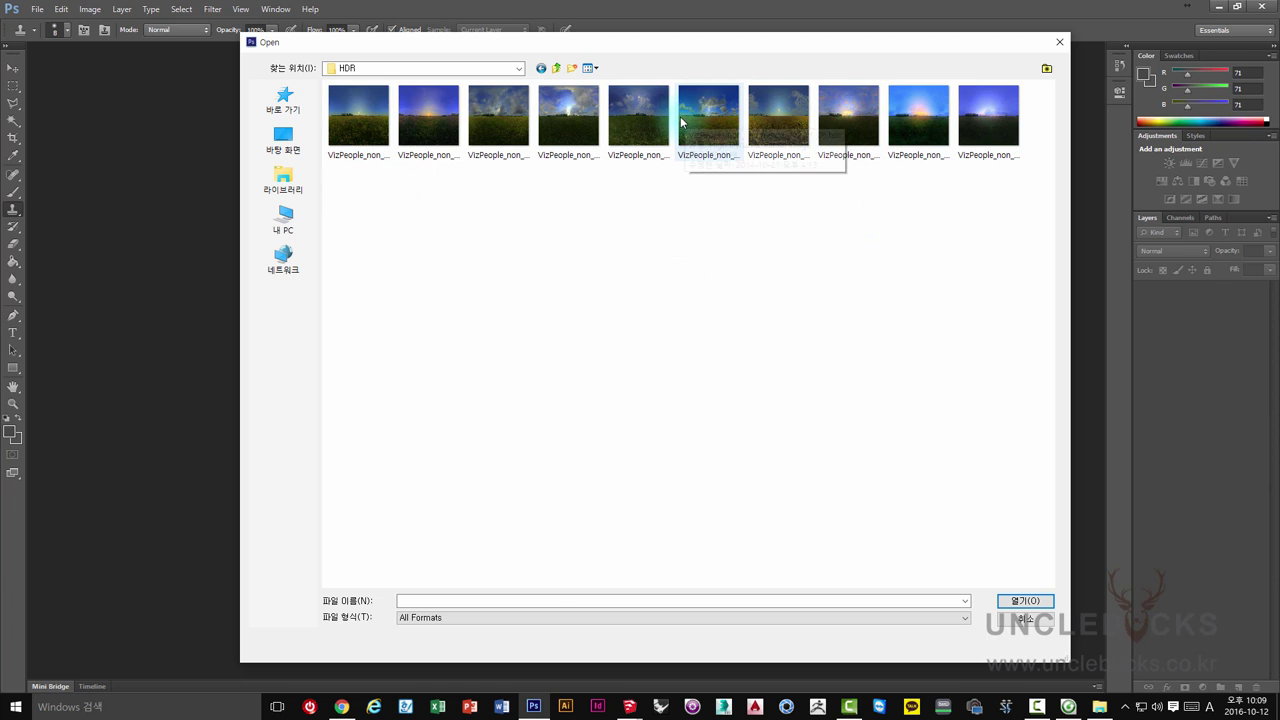
pyautogui.click(638, 118)
pyautogui.click(1024, 602)
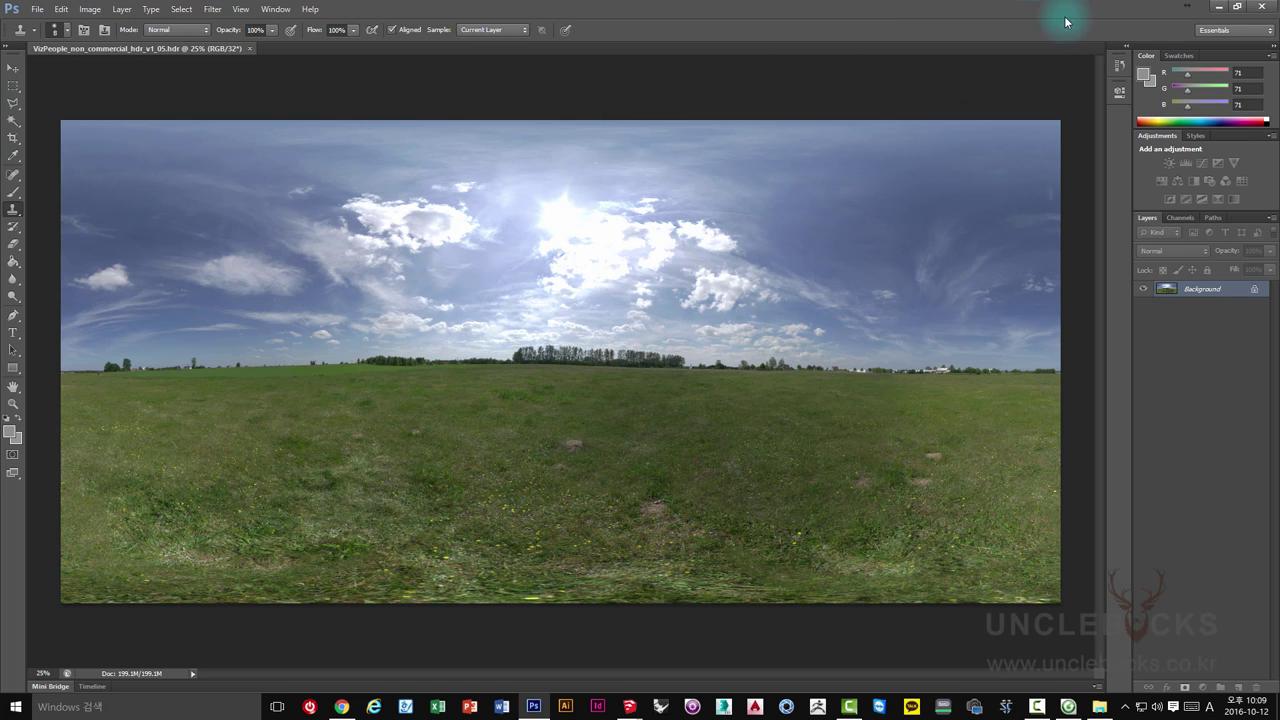
pyautogui.click(1219, 7)
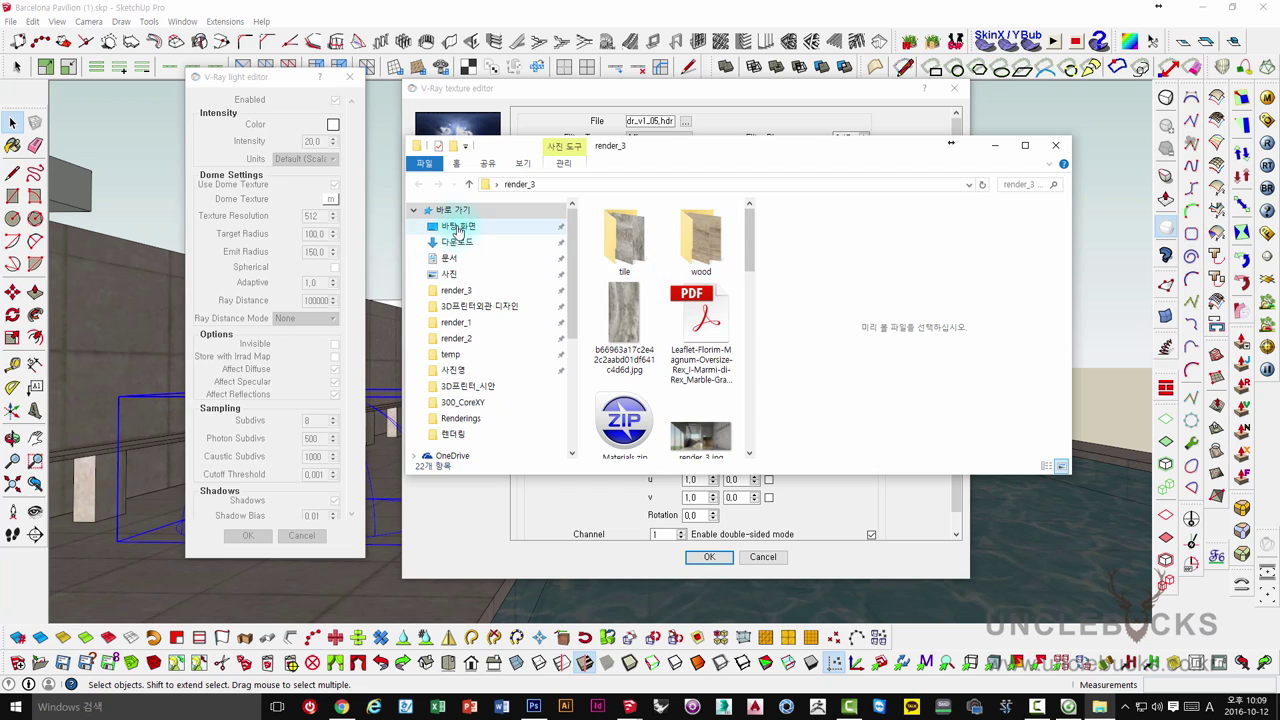
# Close the stray Explorer window and refresh the texture preview to show the cloudy 05 sky
pyautogui.click(1059, 148)
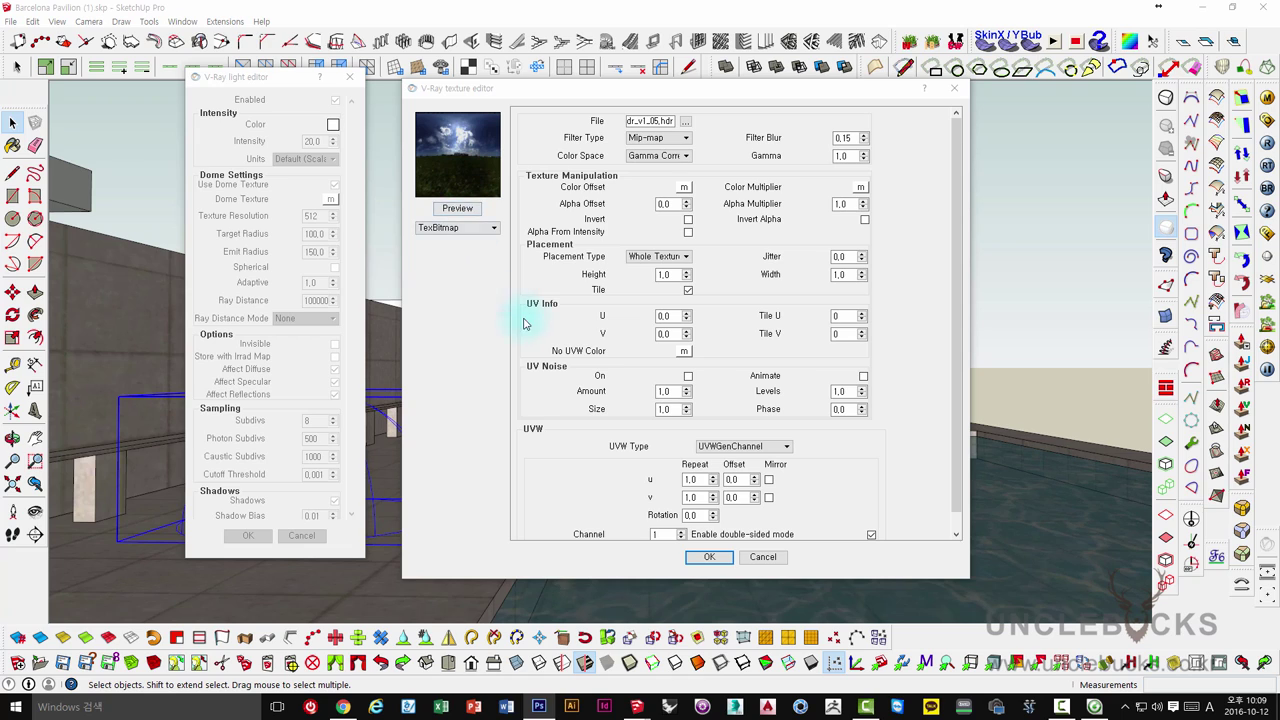
pyautogui.click(421, 230)
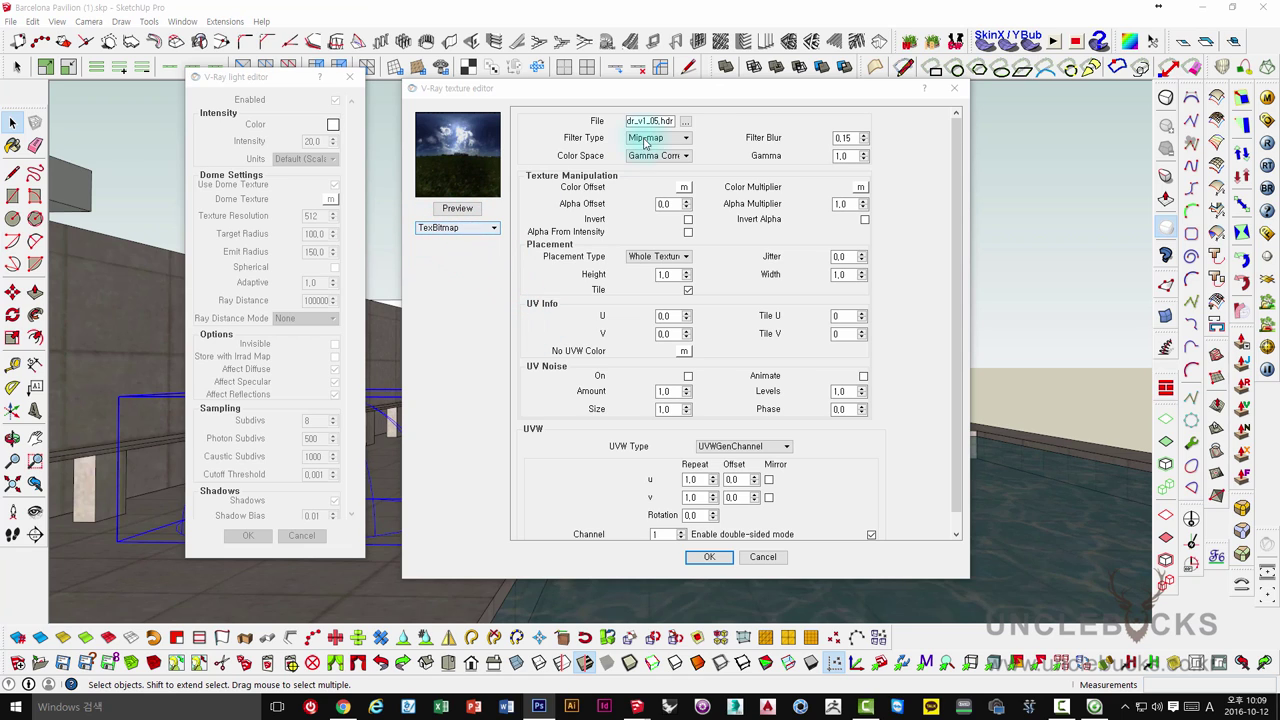
pyautogui.click(680, 122)
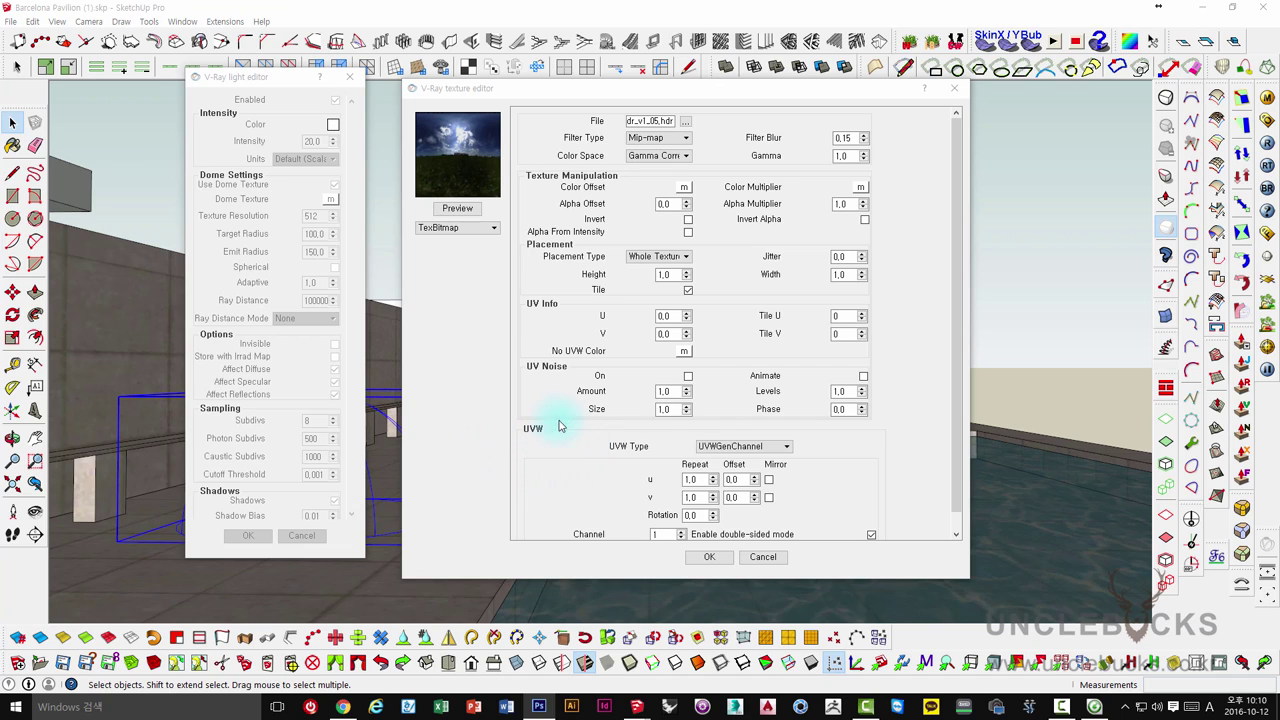
# Set the HDR texture's UVW type to UVWGenEnvironment with Spherical mapping and refresh the preview
pyautogui.click(715, 450)
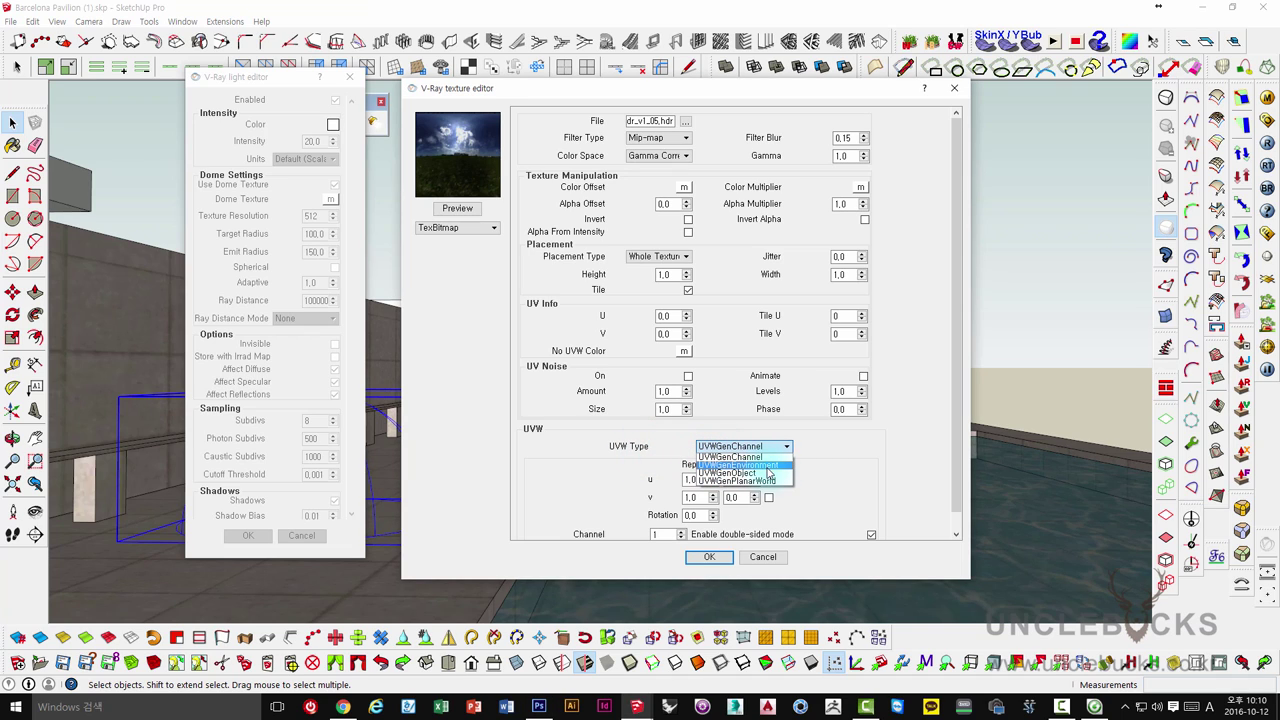
pyautogui.click(769, 466)
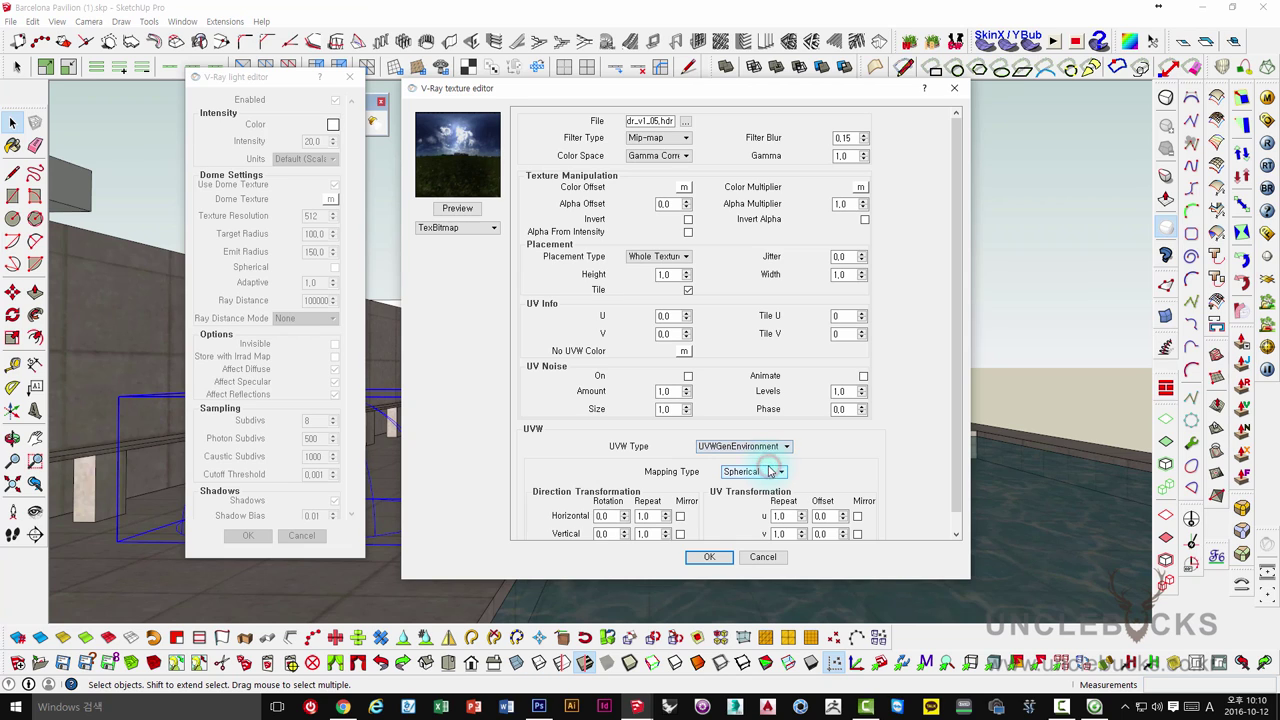
pyautogui.click(468, 208)
pyautogui.click(745, 471)
pyautogui.click(732, 489)
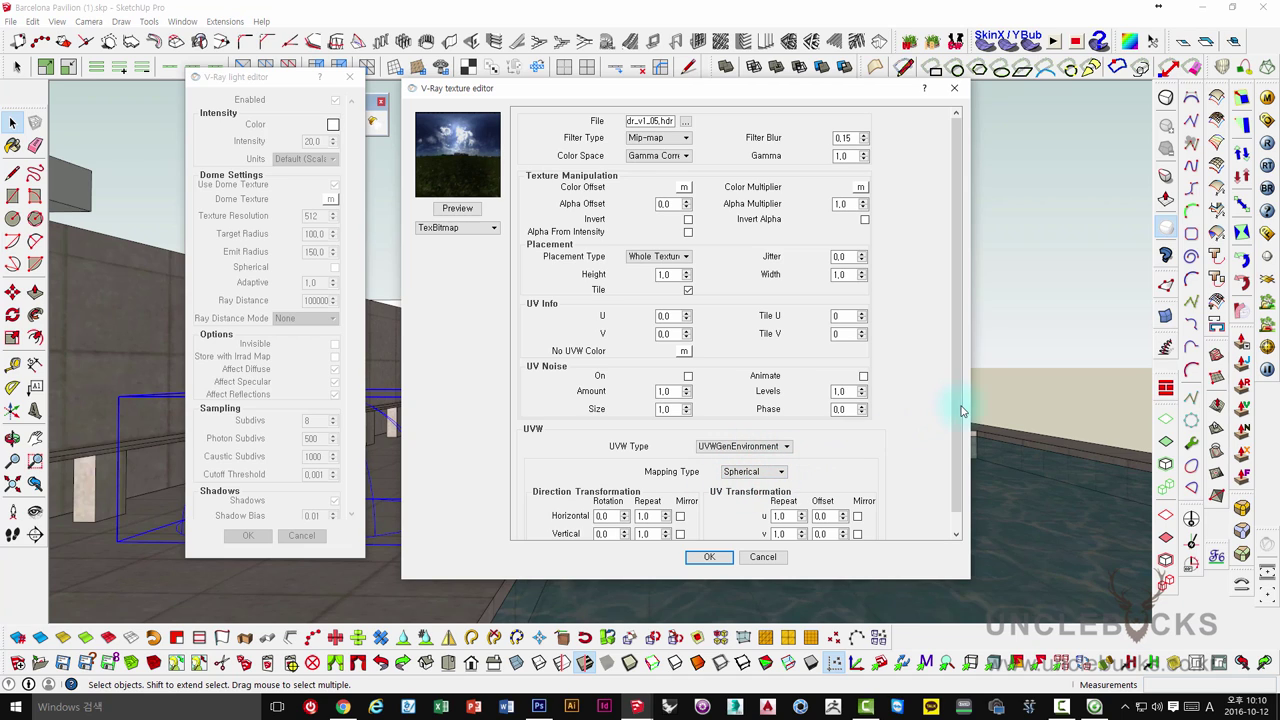
pyautogui.moveTo(954, 408); pyautogui.dragTo(957, 447)
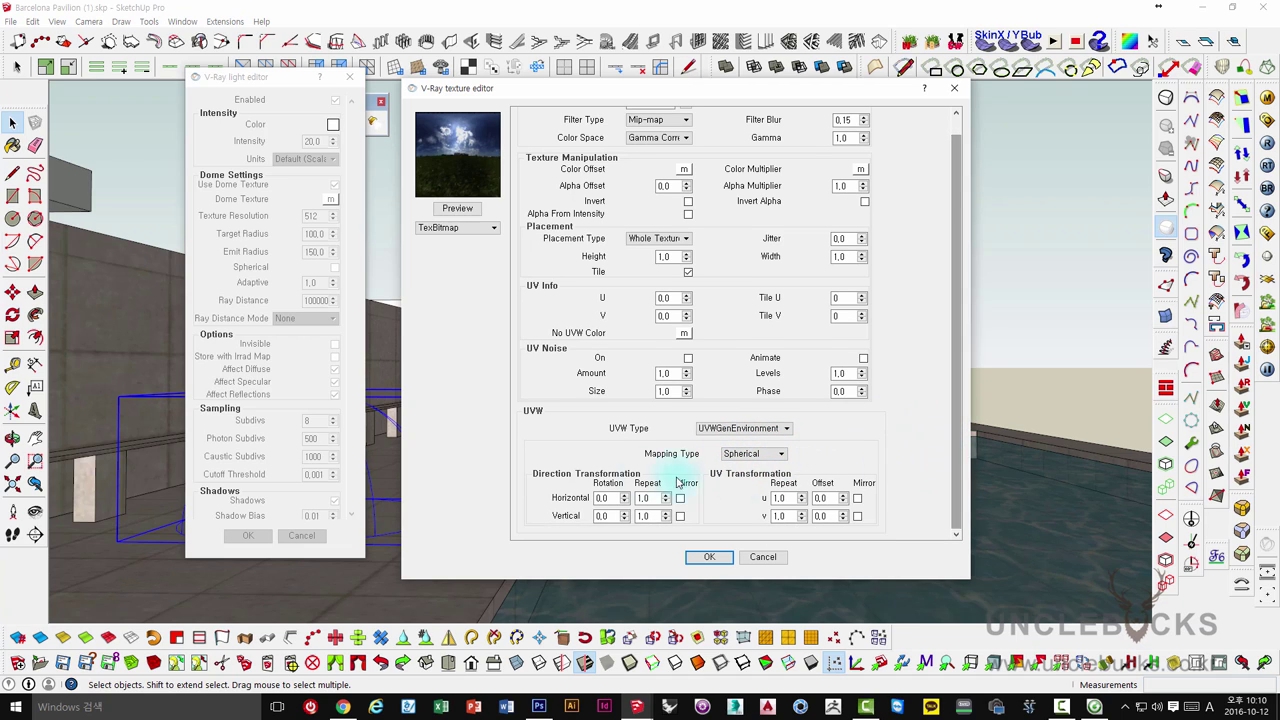
pyautogui.click(612, 497)
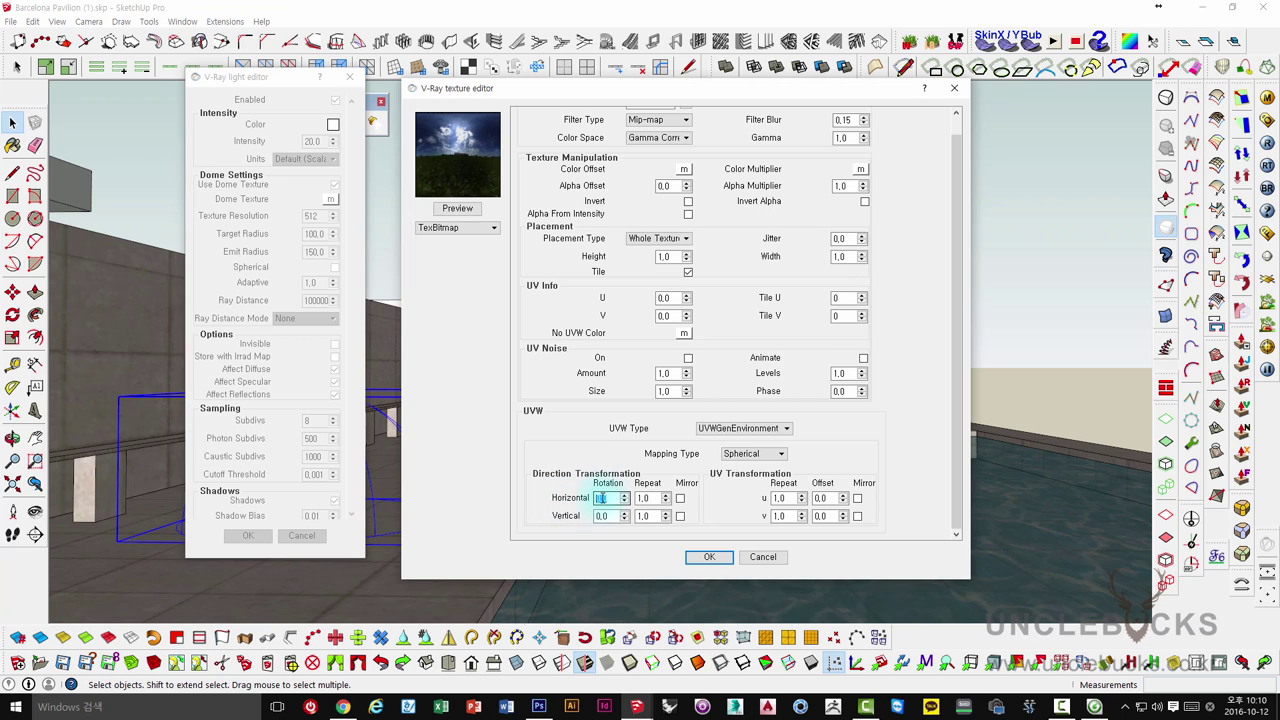
pyautogui.click(614, 516)
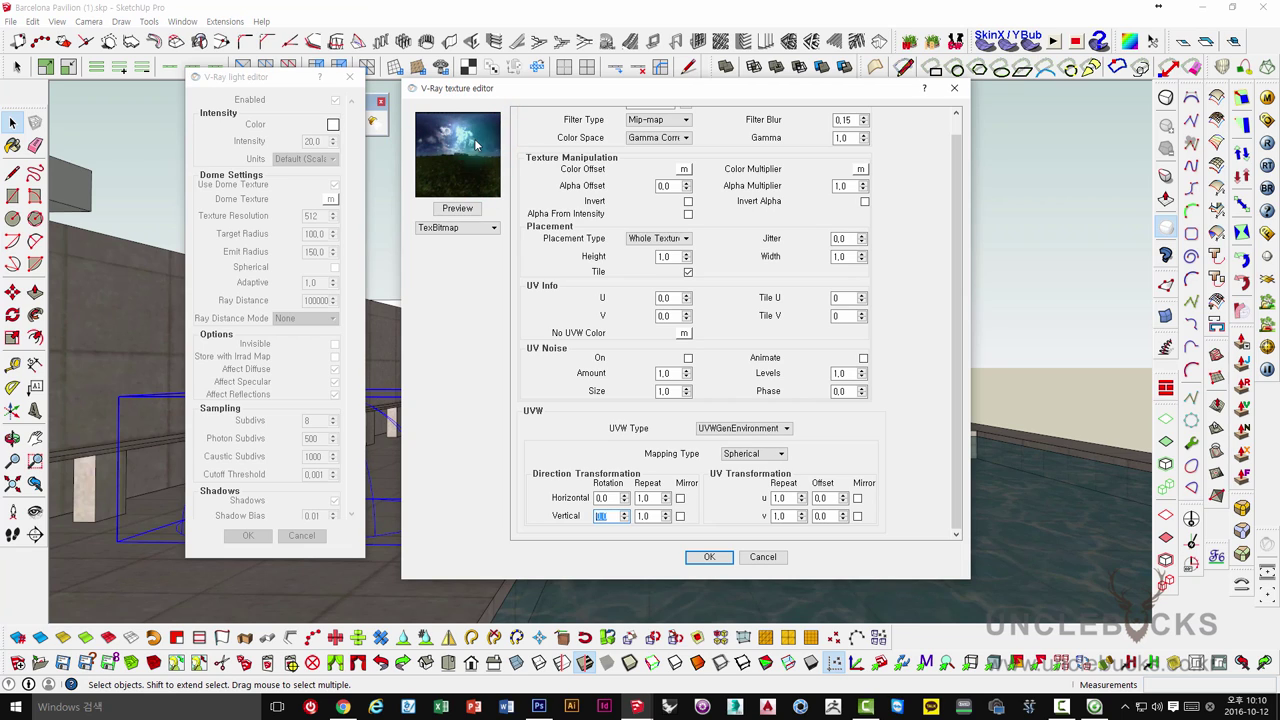
pyautogui.moveTo(452, 119)
pyautogui.mouseDown()
pyautogui.moveTo(470, 177)
pyautogui.moveTo(455, 168)
pyautogui.mouseUp()
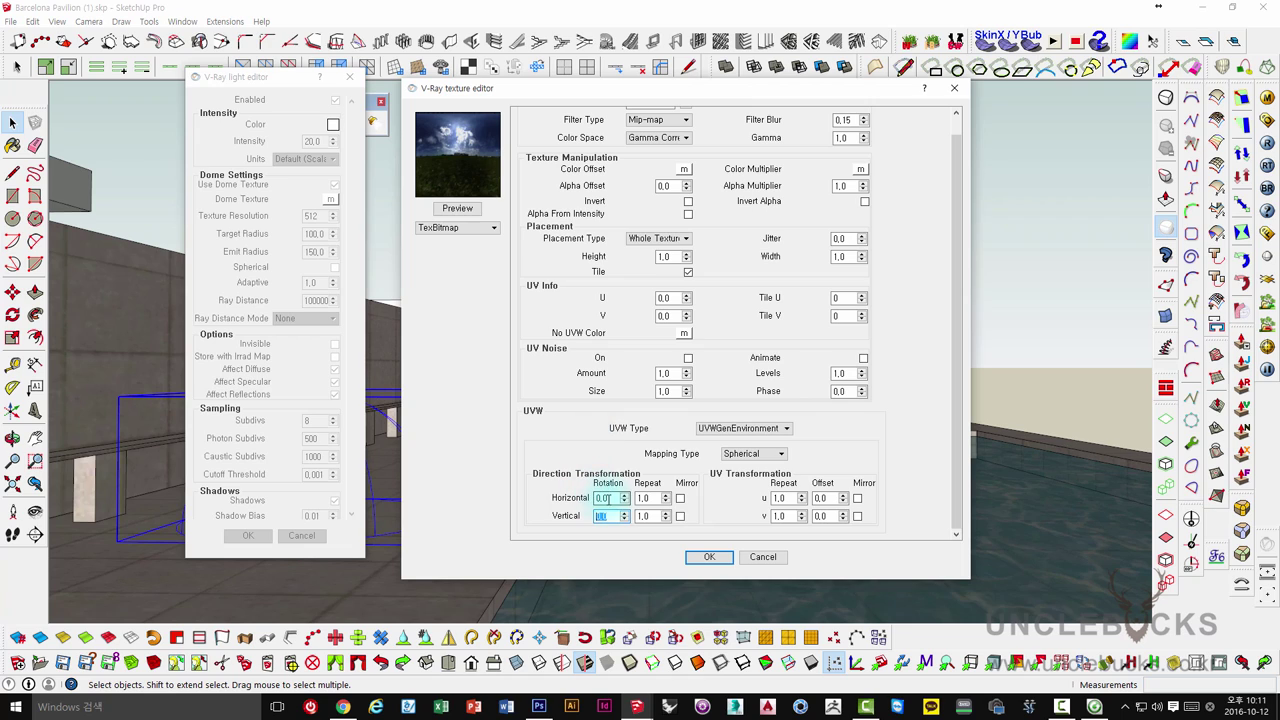
pyautogui.click(611, 502)
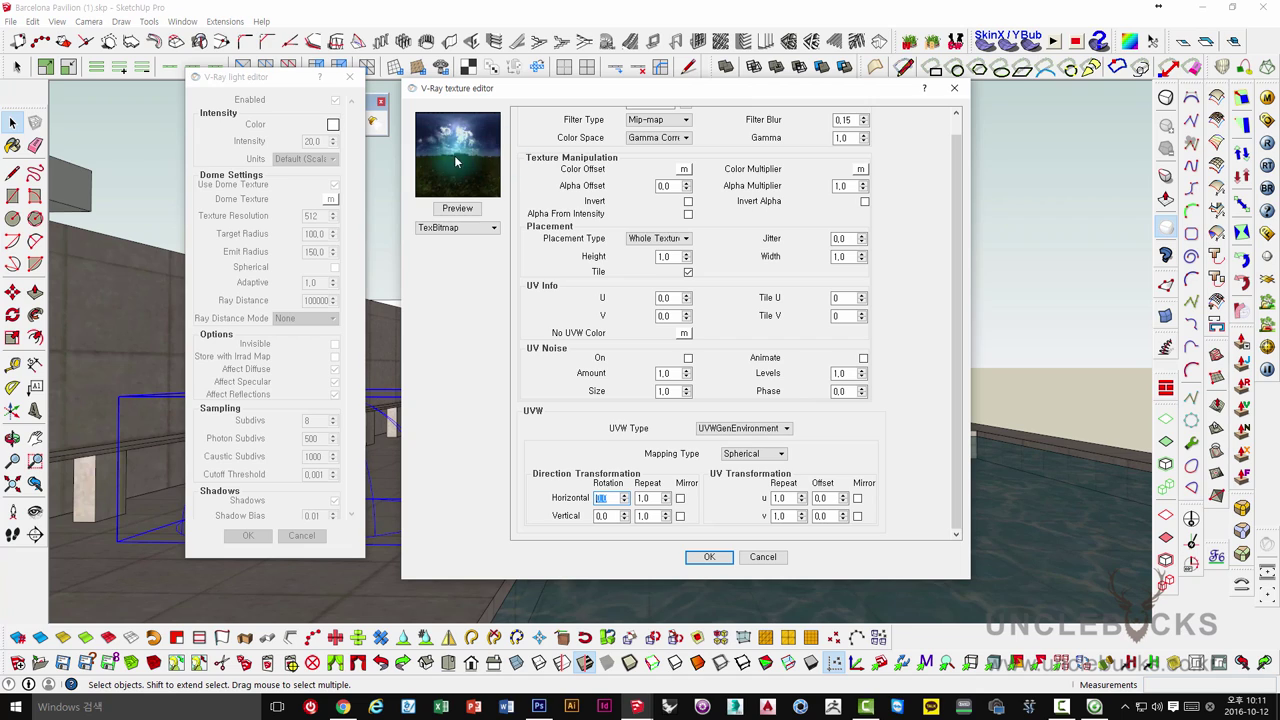
pyautogui.click(588, 325)
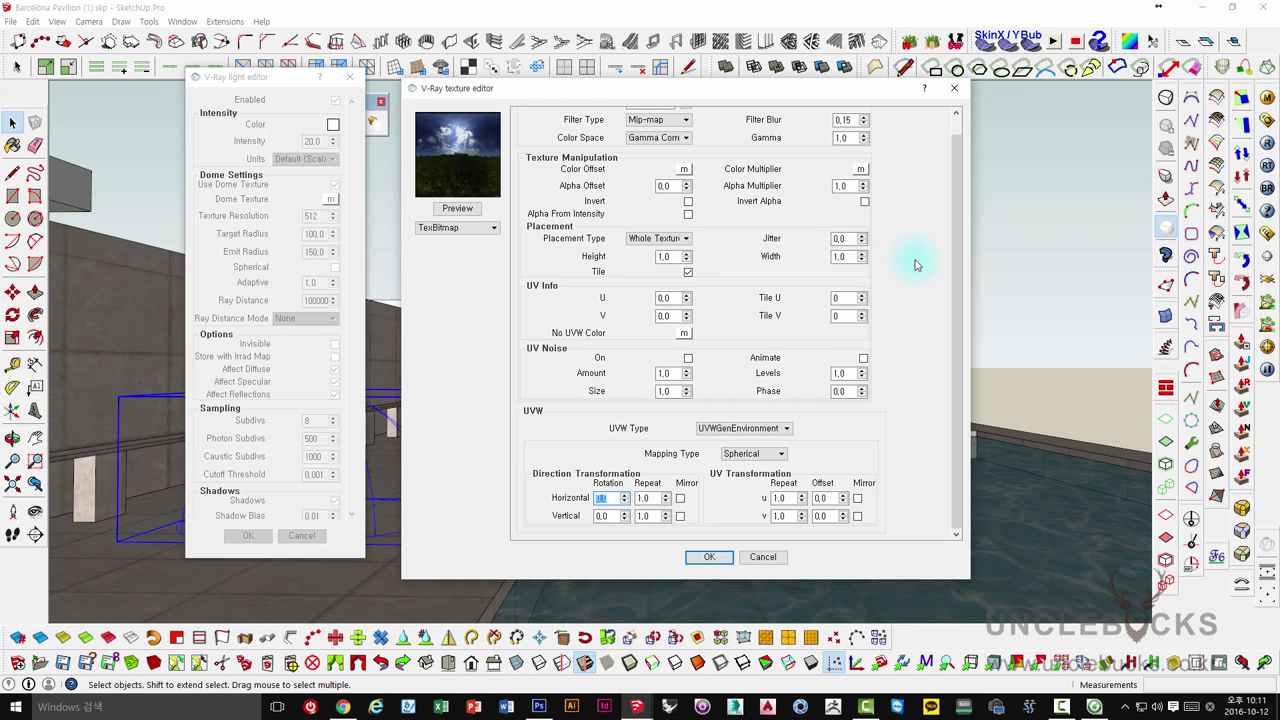
pyautogui.scroll(1, 957, 255)
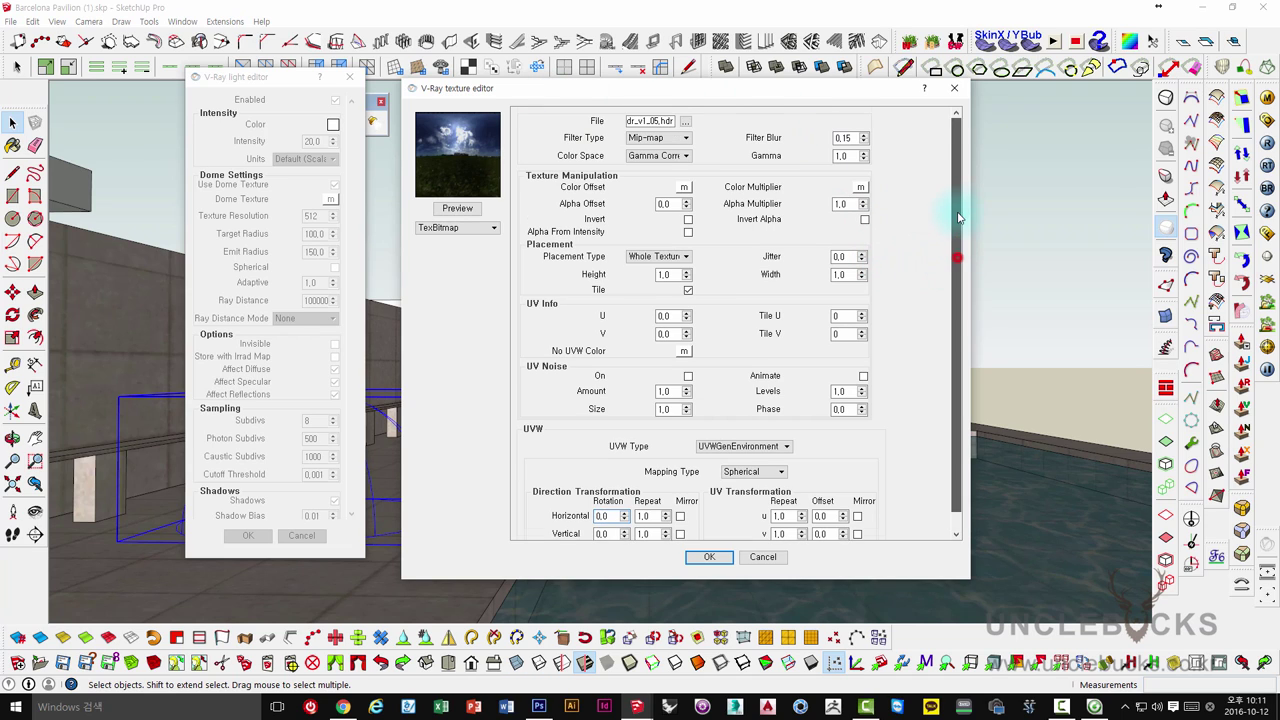
pyautogui.scroll(-1, 963, 263)
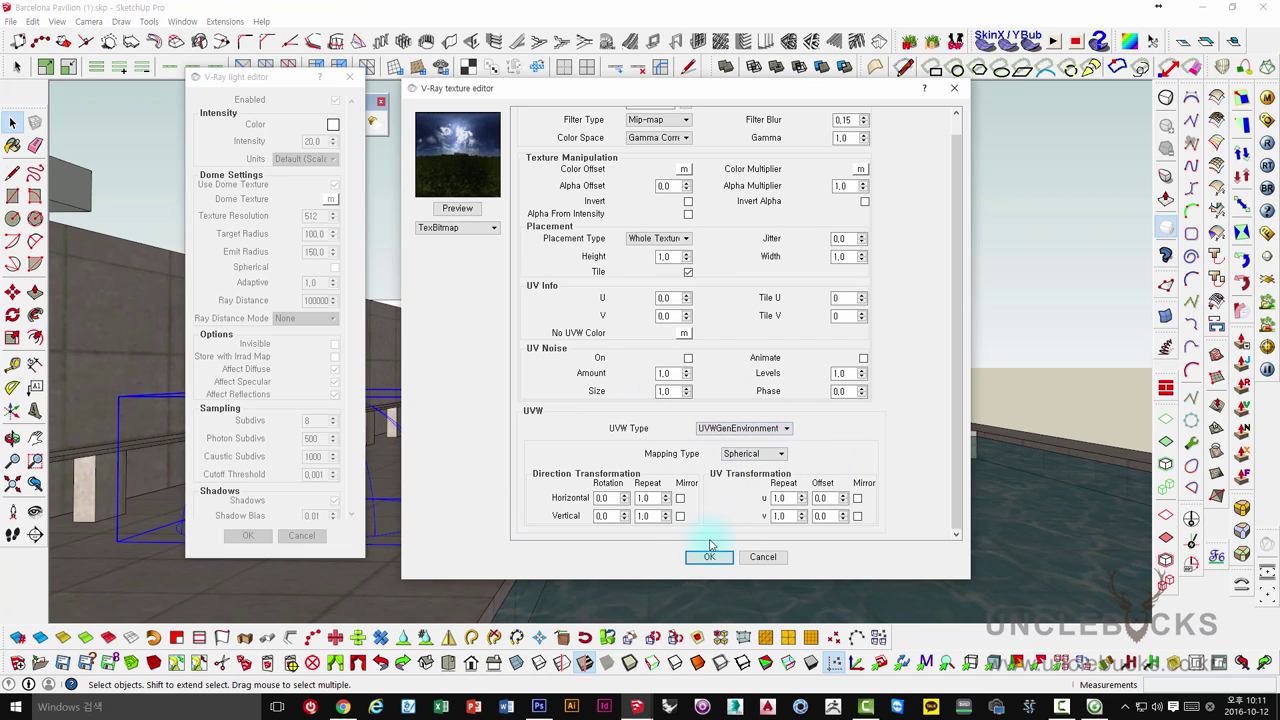
# Accept the HDR texture, check the dome light's intensity, and apply the light settings
pyautogui.click(710, 557)
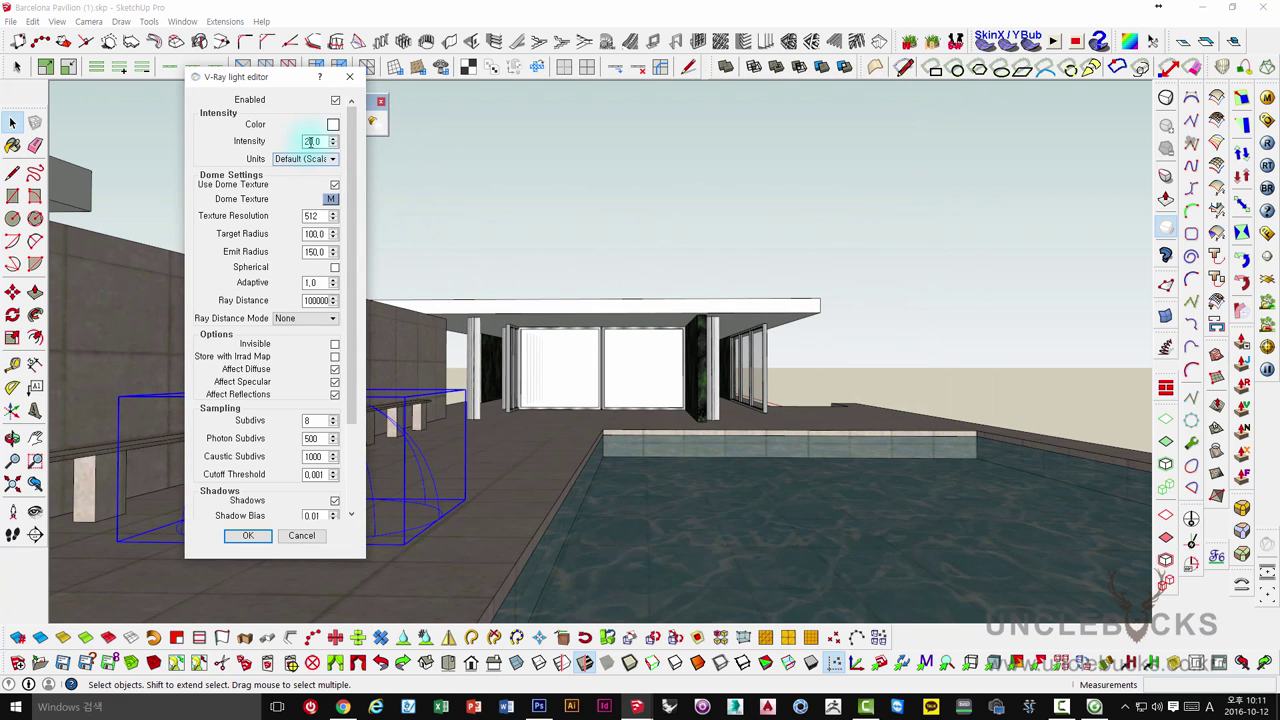
pyautogui.moveTo(324, 140); pyautogui.dragTo(276, 139)
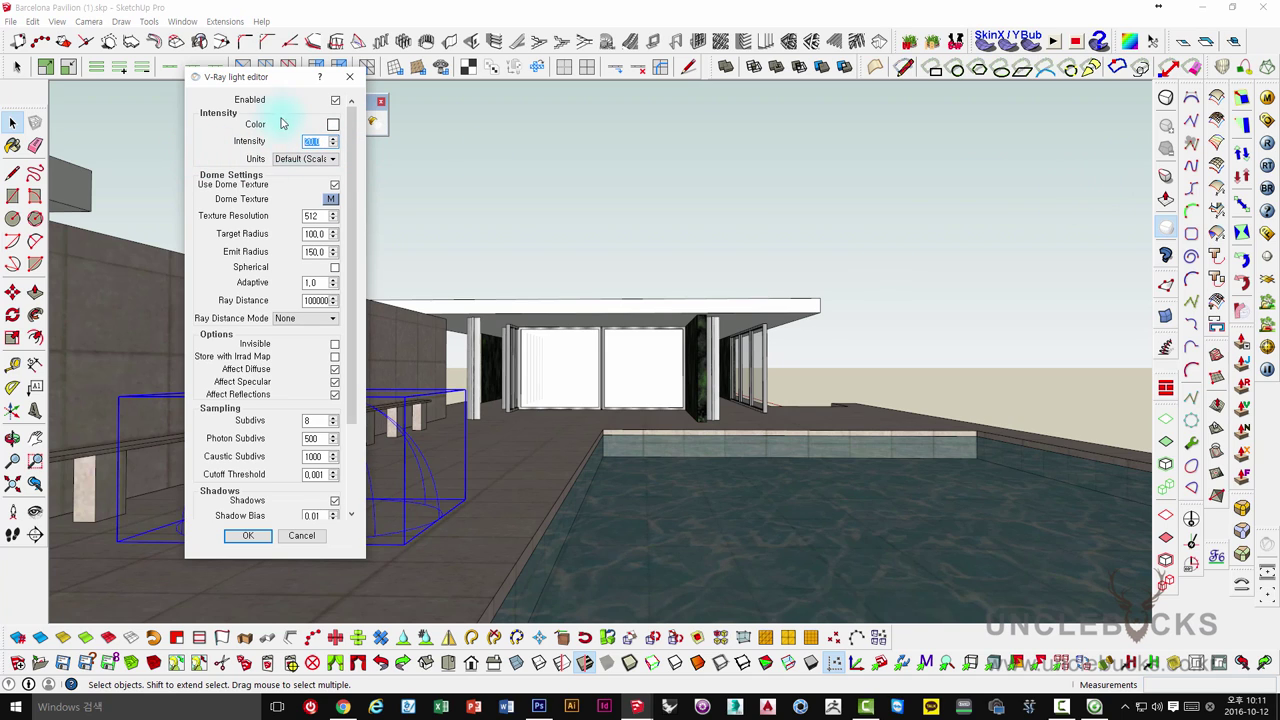
pyautogui.moveTo(266, 80); pyautogui.dragTo(689, 92)
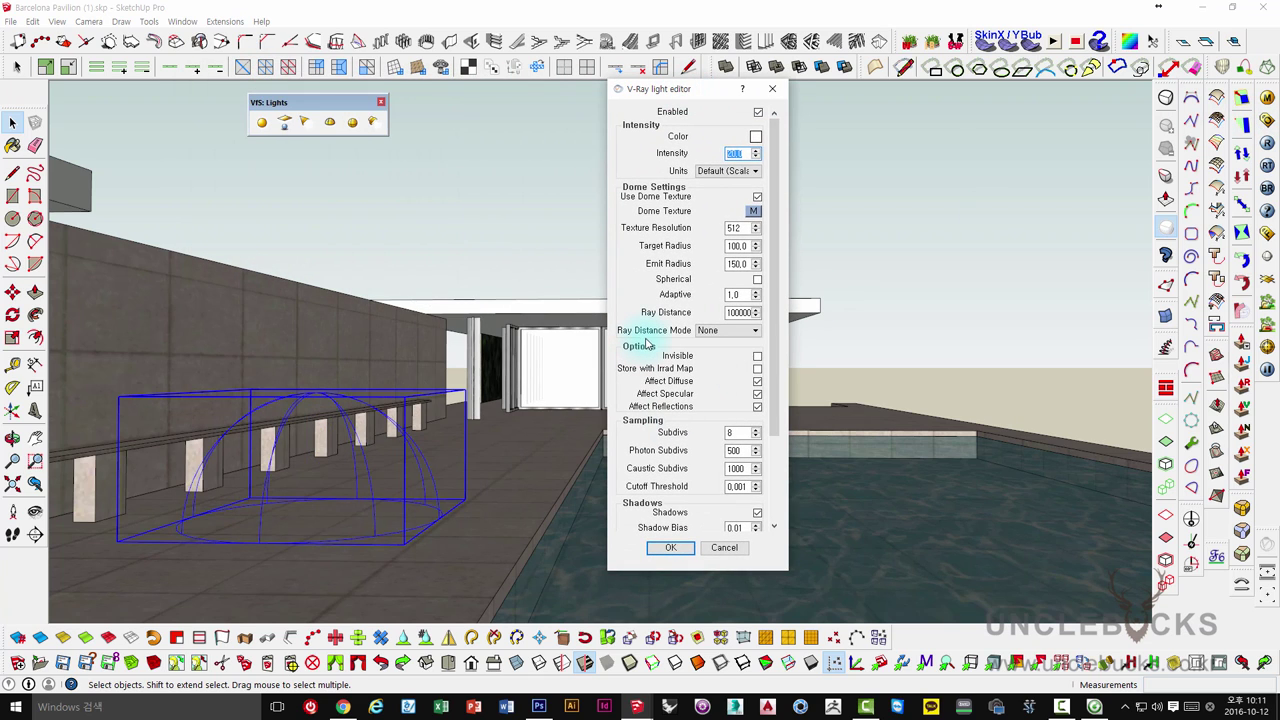
pyautogui.moveTo(652, 90); pyautogui.dragTo(522, 95)
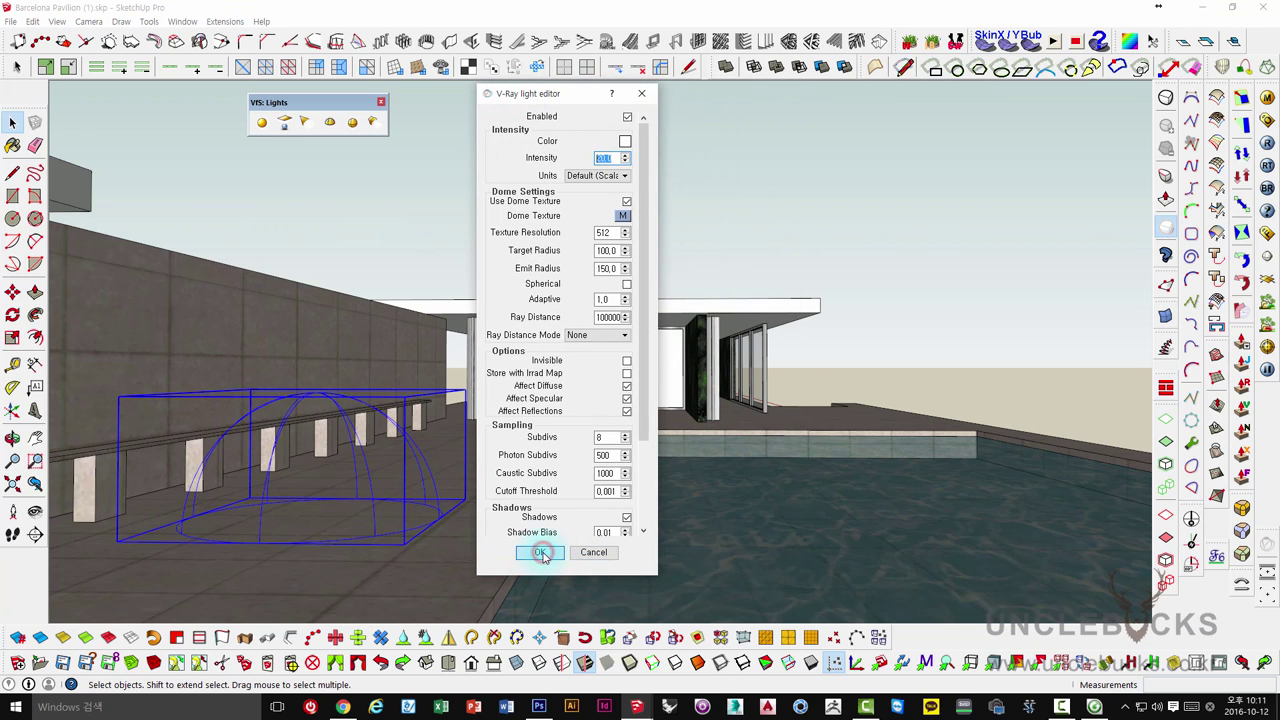
pyautogui.click(540, 553)
# Render the pavilion under the cloudy HDR sky, compare it with the Photoshop panorama, then abort
pyautogui.click(1267, 143)
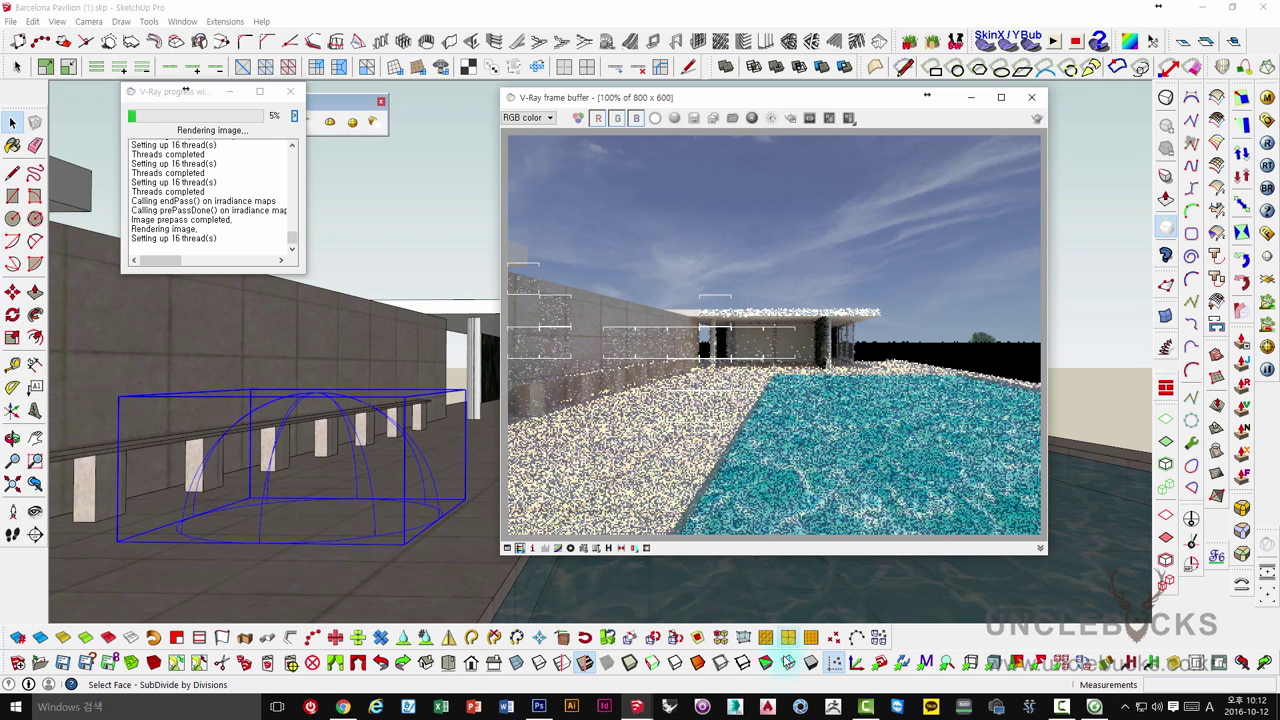
pyautogui.click(540, 707)
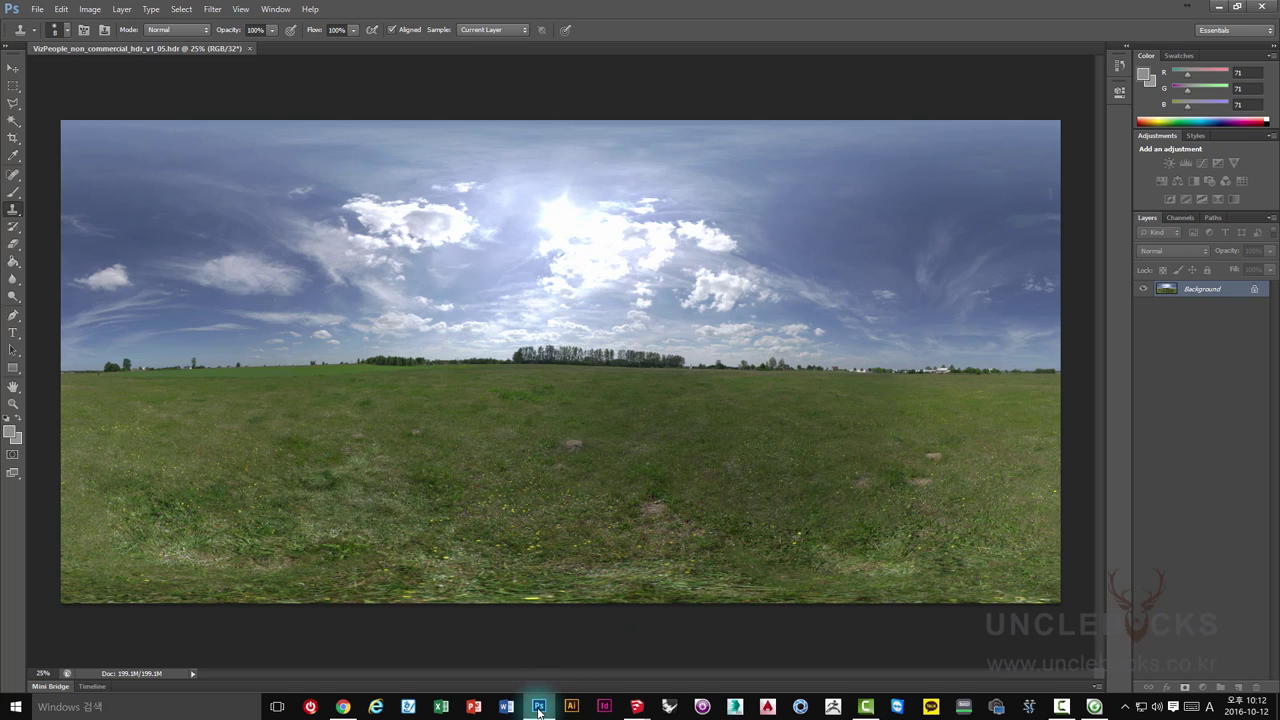
pyautogui.moveTo(539, 707)
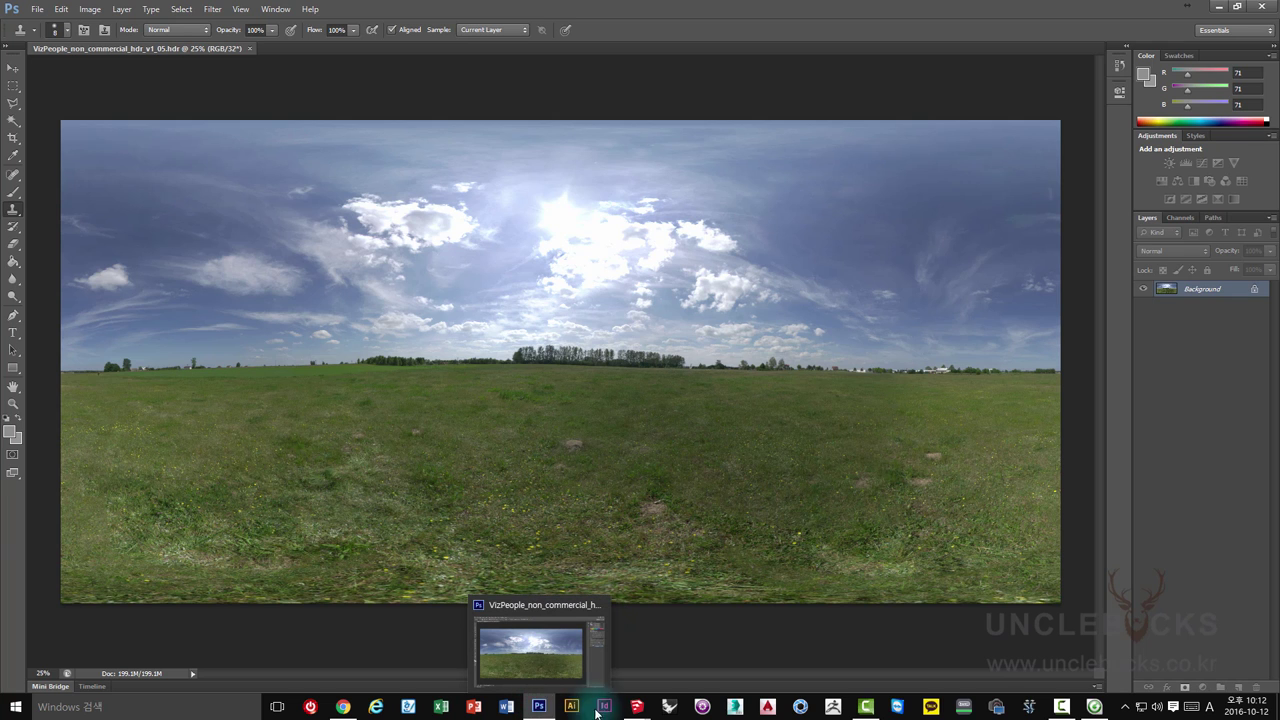
pyautogui.moveTo(636, 707)
pyautogui.click(664, 620)
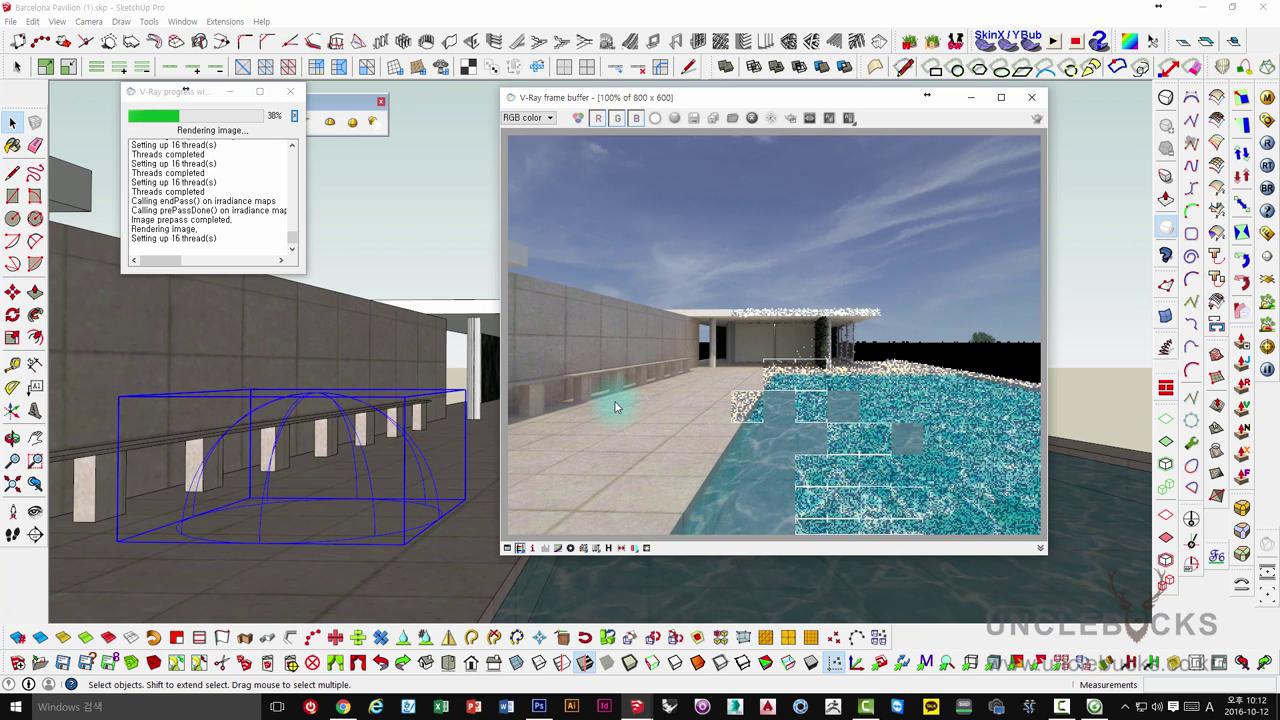
pyautogui.scroll(1, 615, 405)
pyautogui.scroll(1, 615, 405)
pyautogui.scroll(-1, 863, 285)
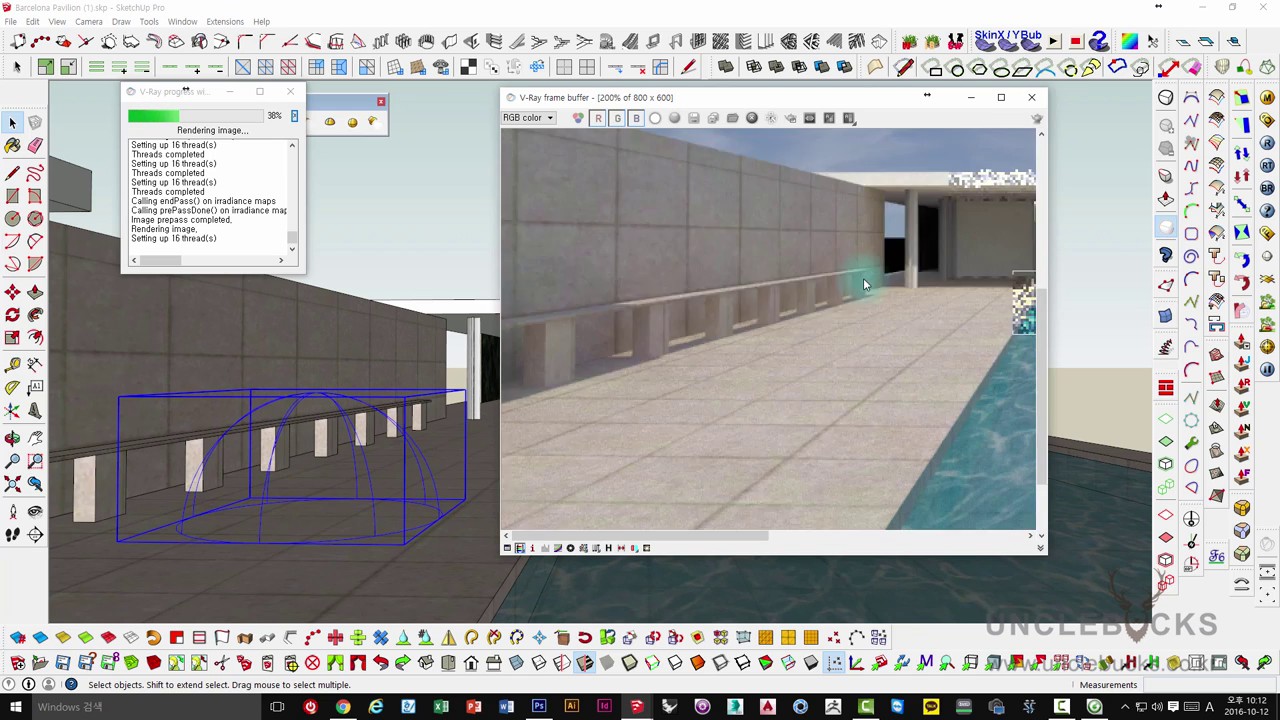
pyautogui.scroll(-1, 863, 285)
pyautogui.scroll(1, 761, 340)
pyautogui.scroll(-1, 761, 340)
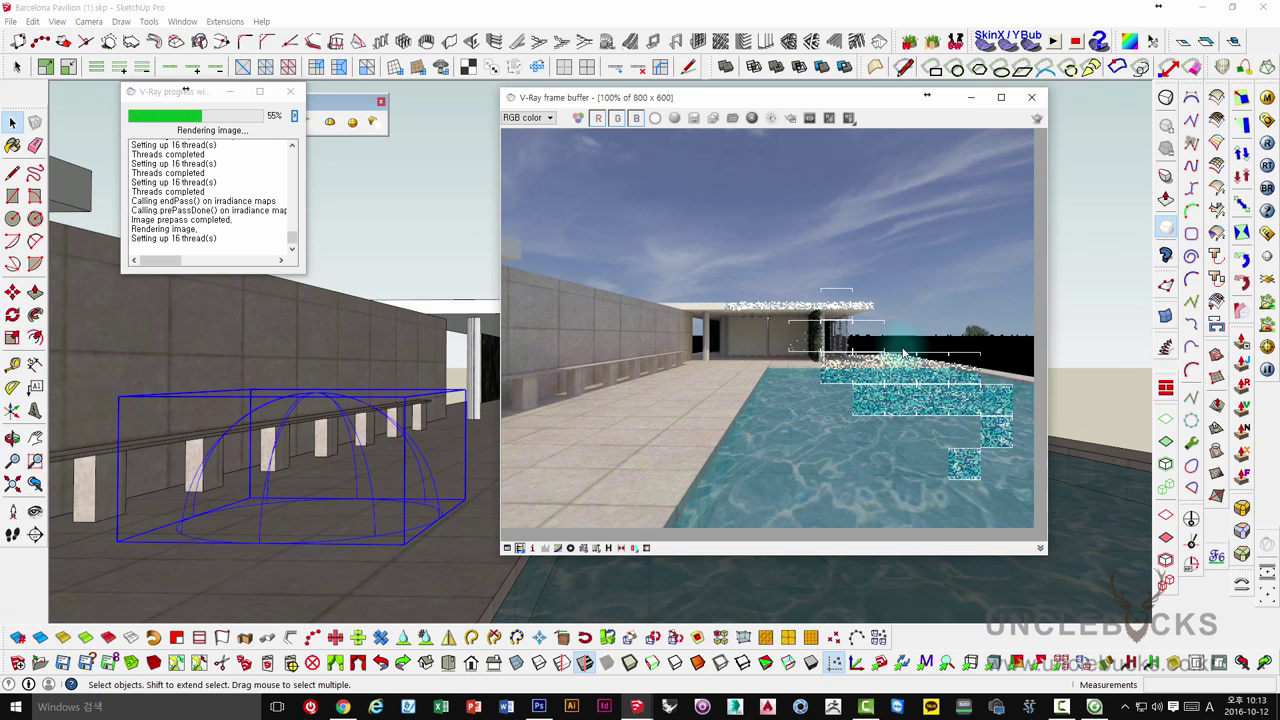
pyautogui.click(1033, 101)
# Close the render progress window and reopen the dome light's settings via Edit light
pyautogui.click(290, 92)
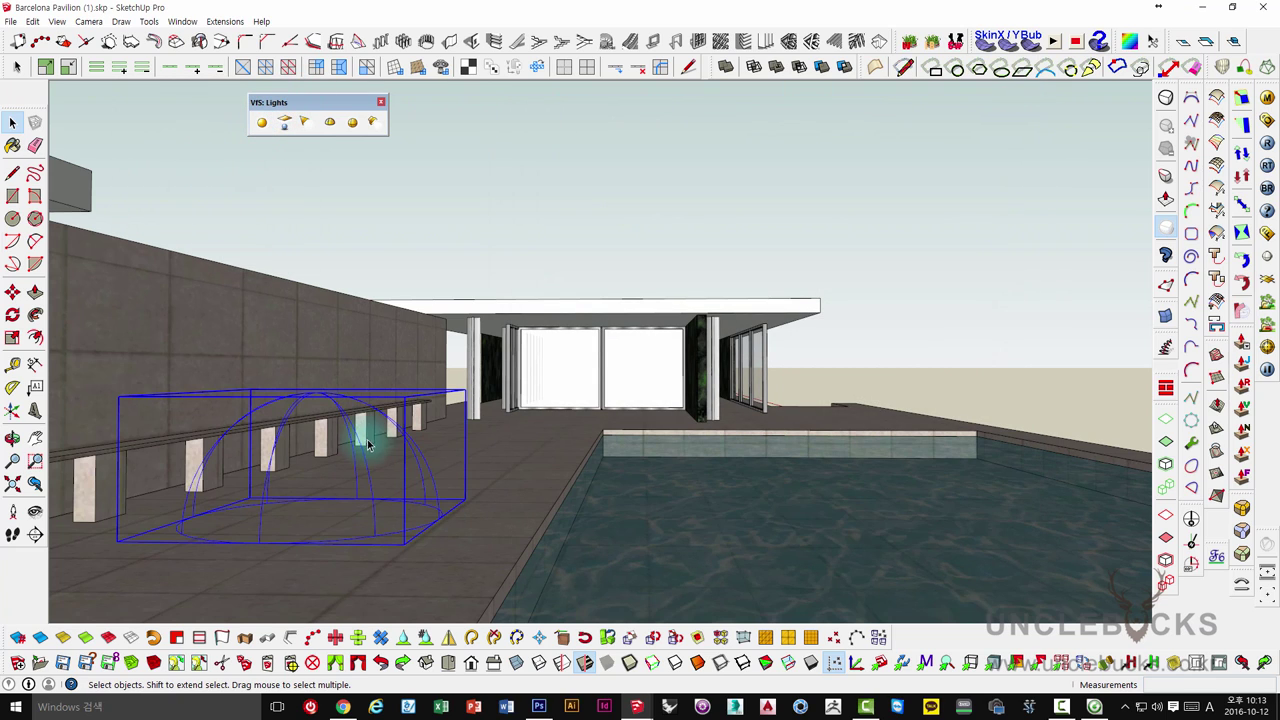
pyautogui.click(326, 405)
pyautogui.rightClick(326, 405)
pyautogui.moveTo(385, 366)
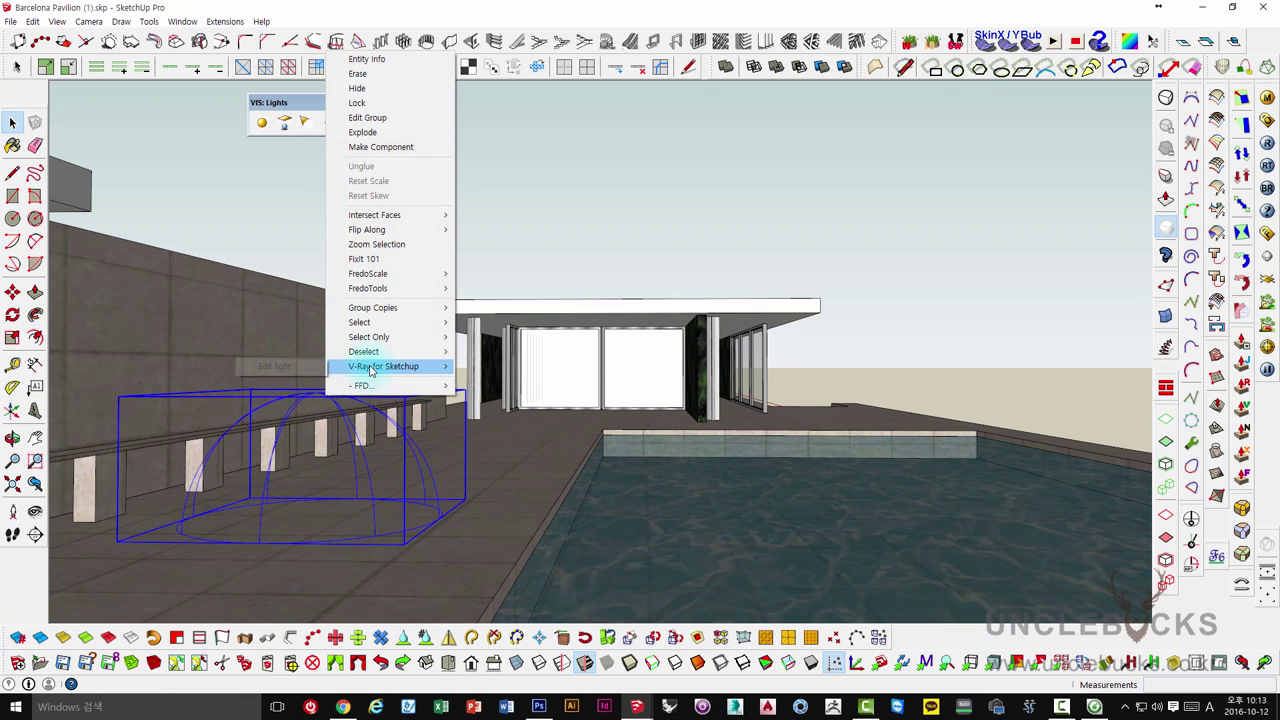
pyautogui.click(270, 366)
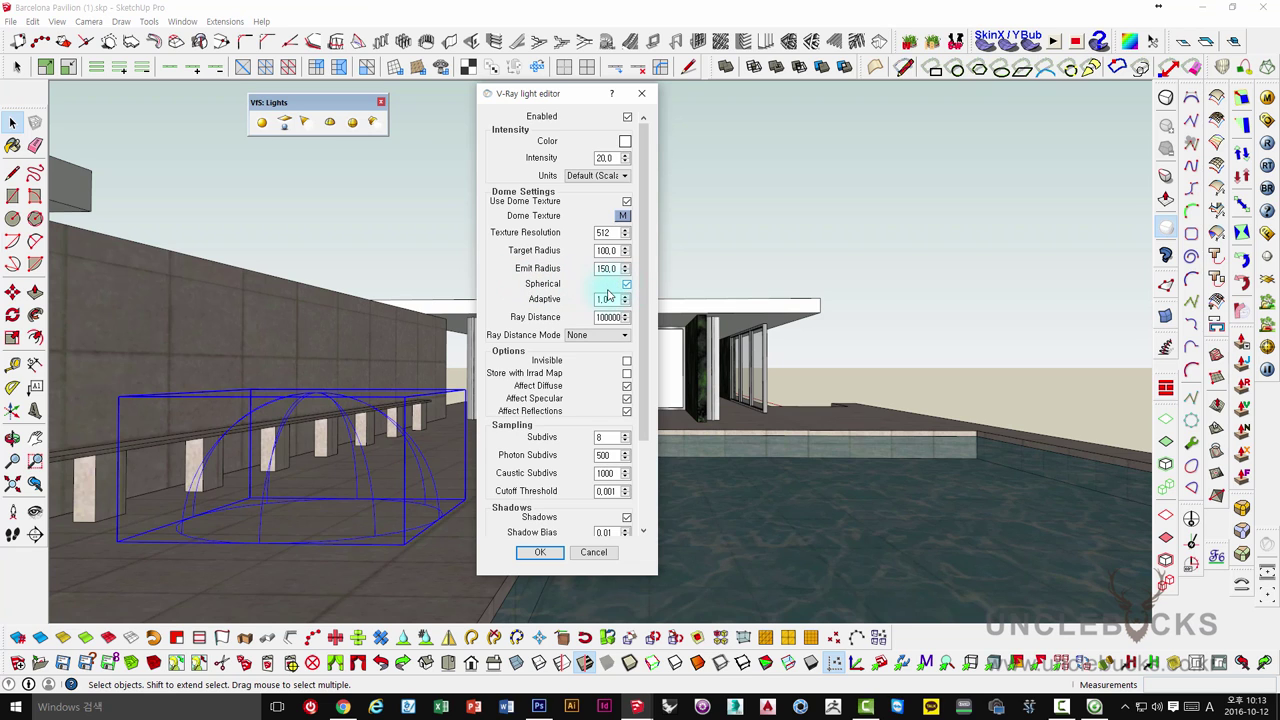
pyautogui.click(623, 214)
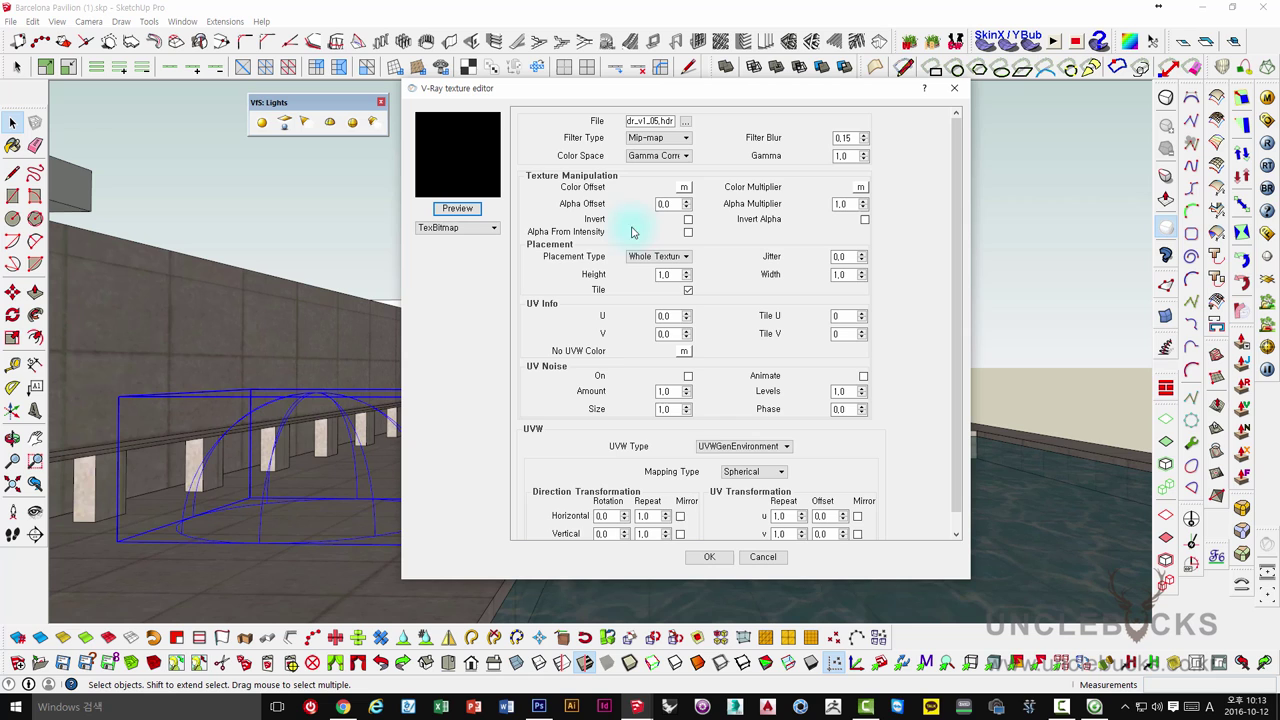
pyautogui.click(703, 560)
pyautogui.click(626, 285)
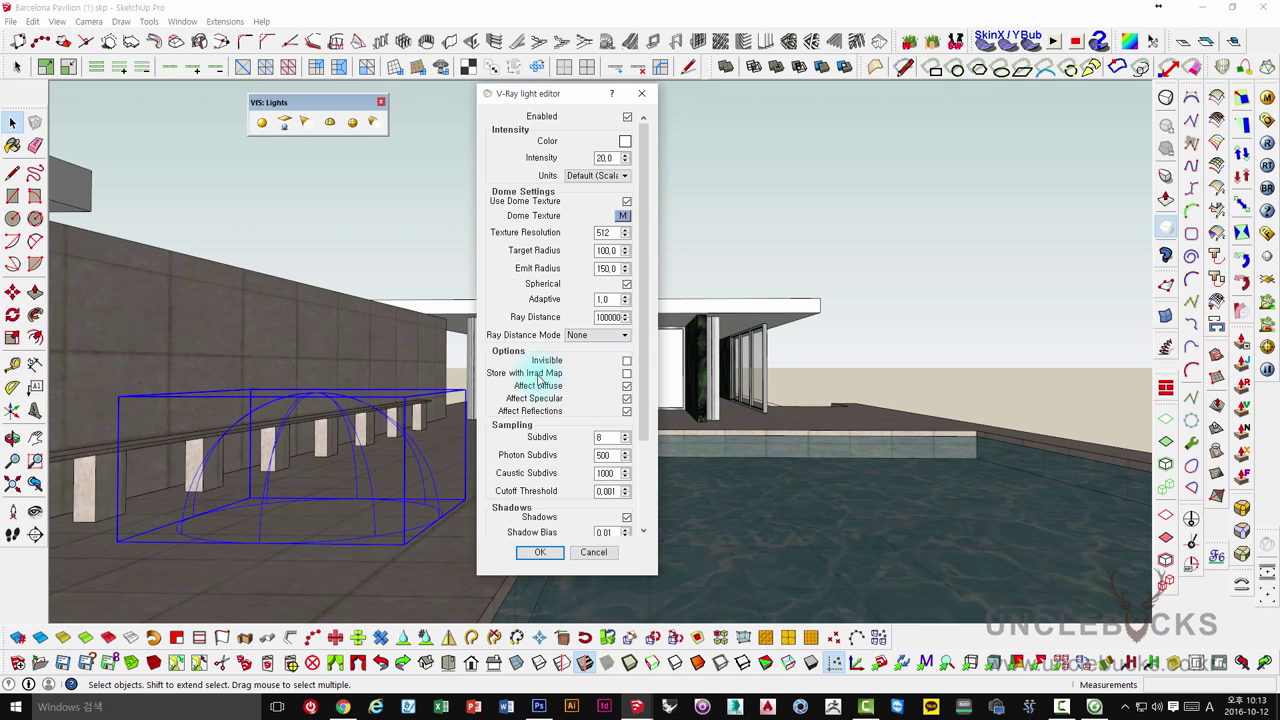
# Change the dome light's sampling subdivisions from 8 to 36 and apply the settings
pyautogui.doubleClick(598, 437)
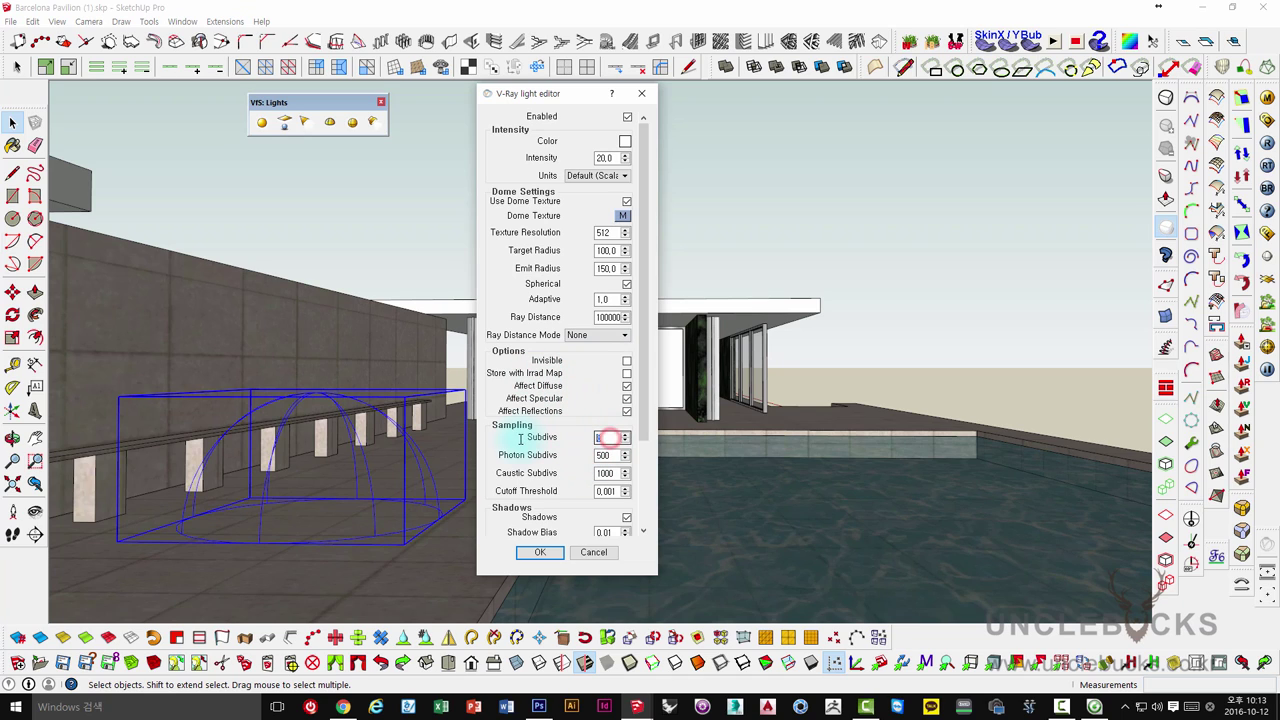
pyautogui.click(609, 438)
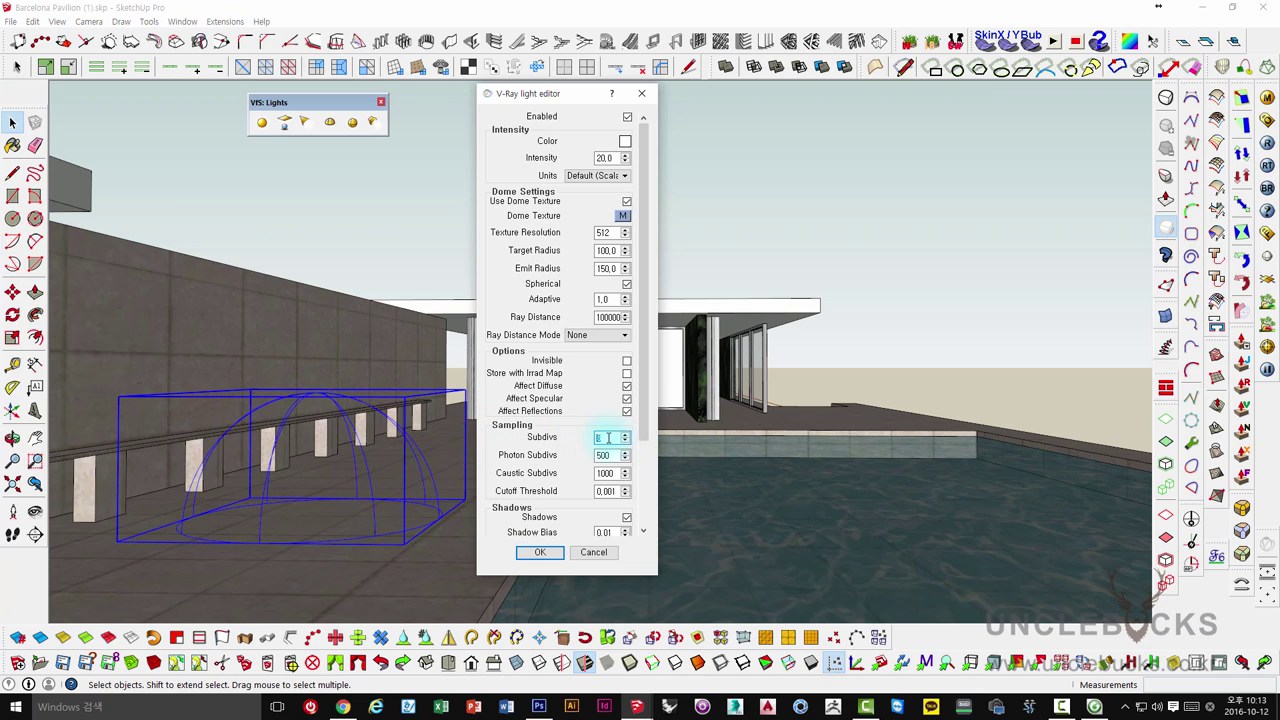
pyautogui.write('36')
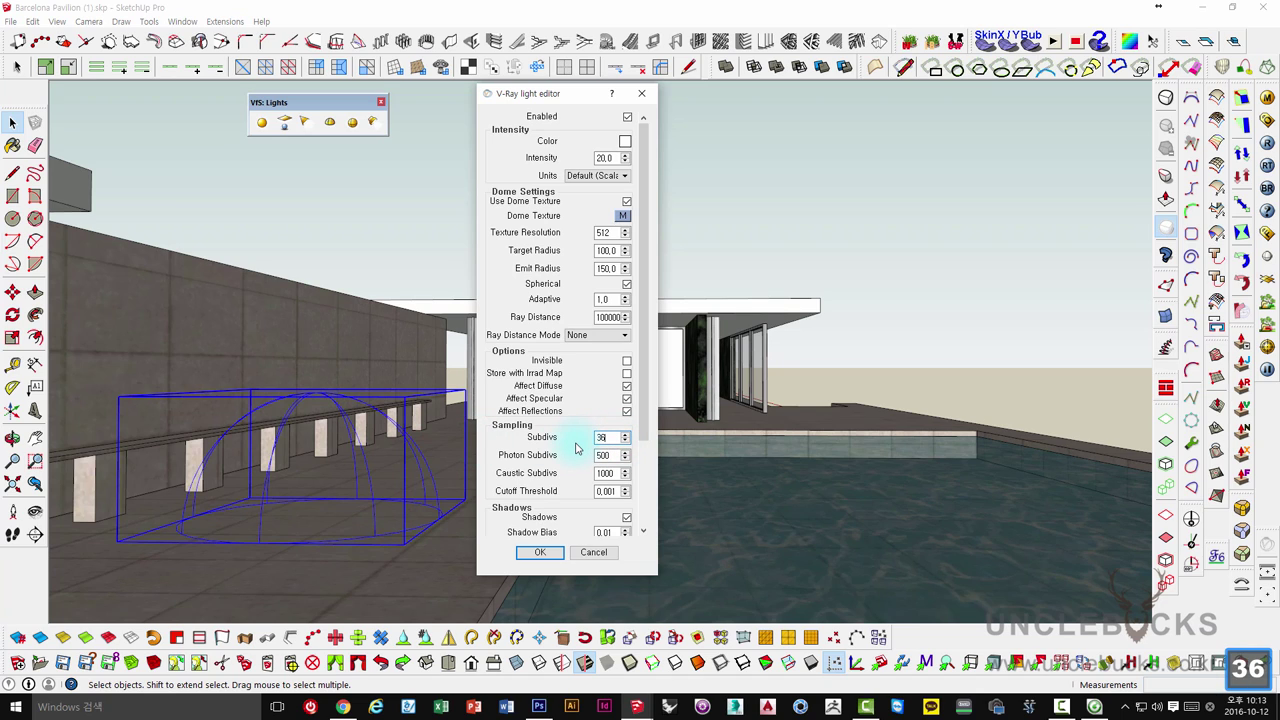
pyautogui.press('Return')
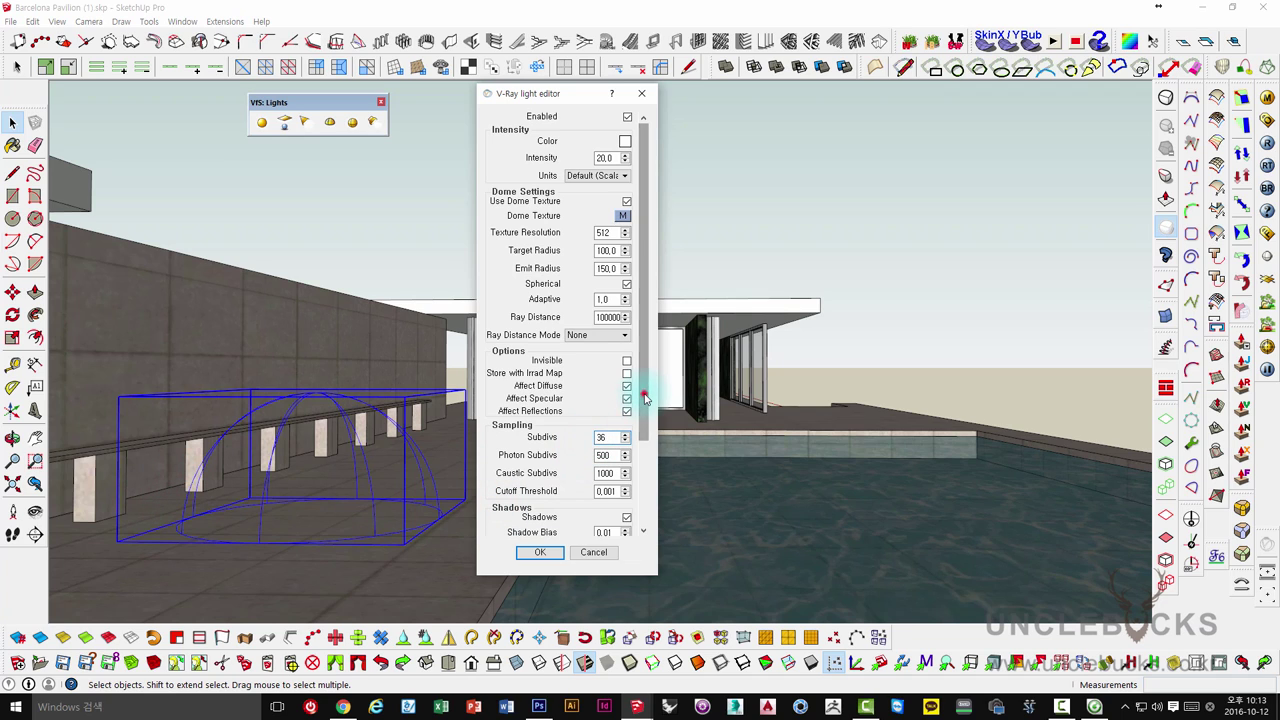
pyautogui.moveTo(646, 397)
pyautogui.mouseDown()
pyautogui.moveTo(646, 432)
pyautogui.moveTo(651, 386)
pyautogui.mouseUp()
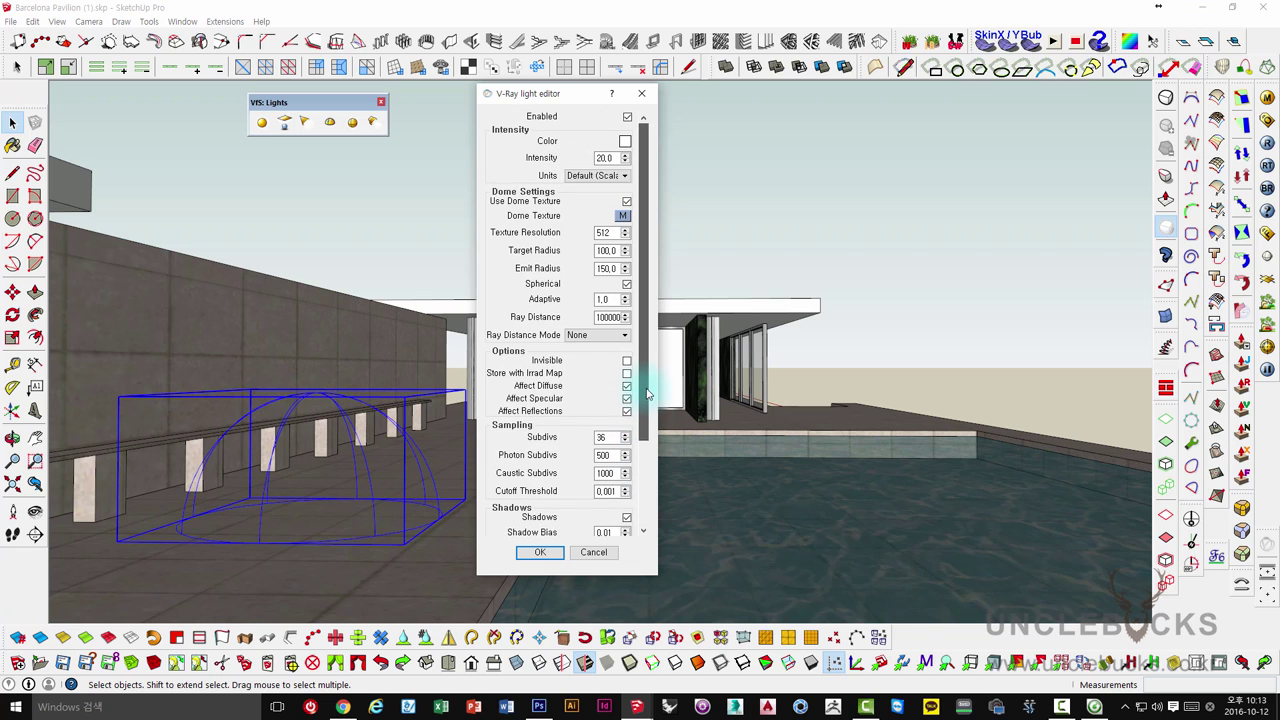
pyautogui.click(538, 552)
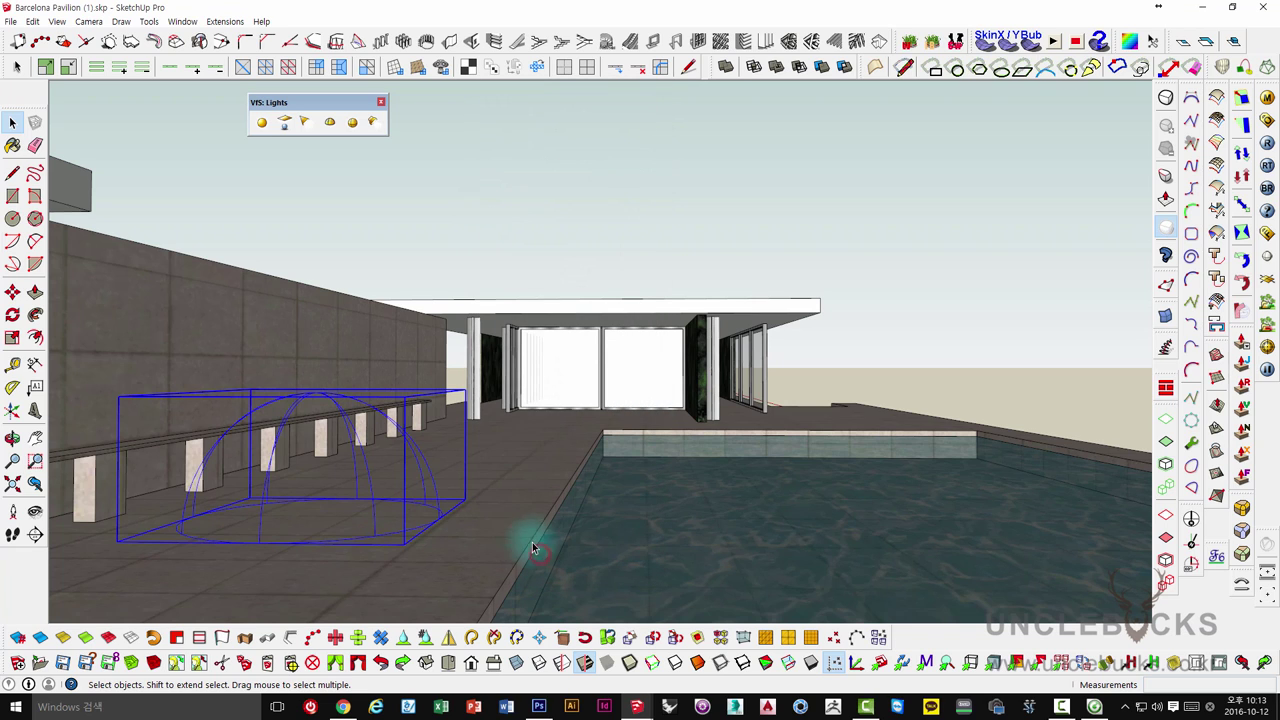
pyautogui.click(1240, 177)
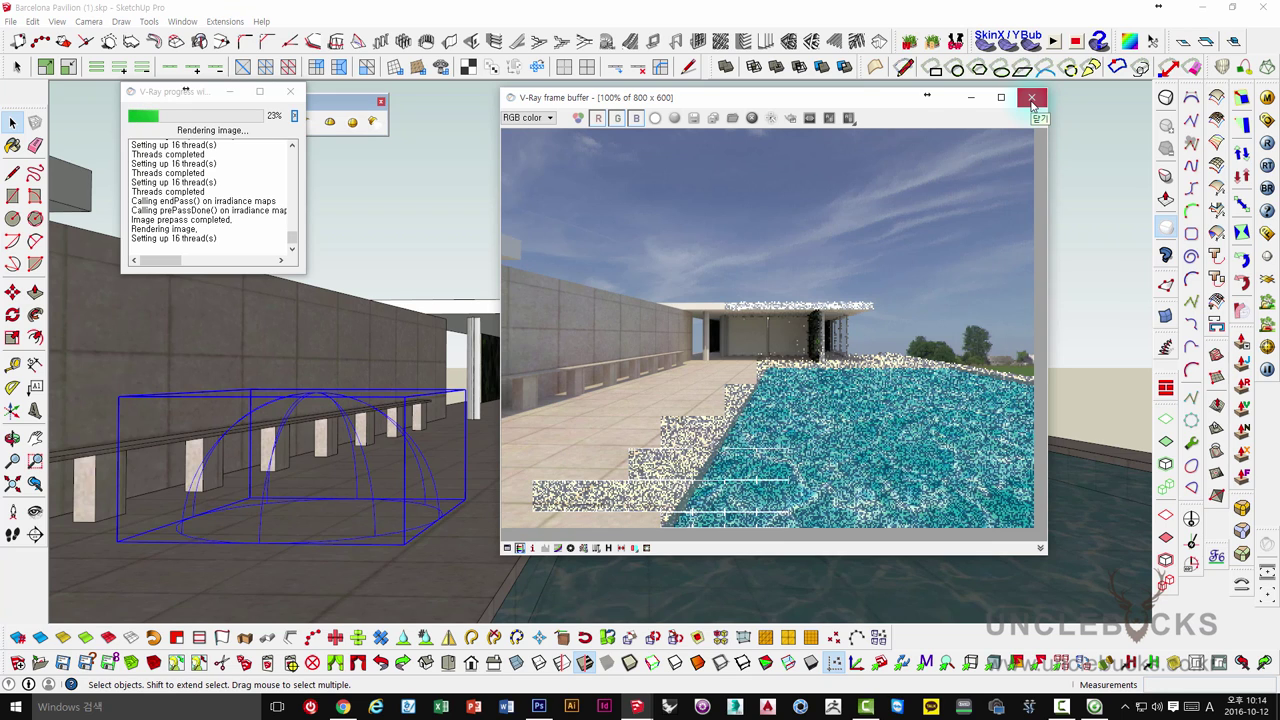
pyautogui.moveTo(975, 192); pyautogui.dragTo(884, 272)
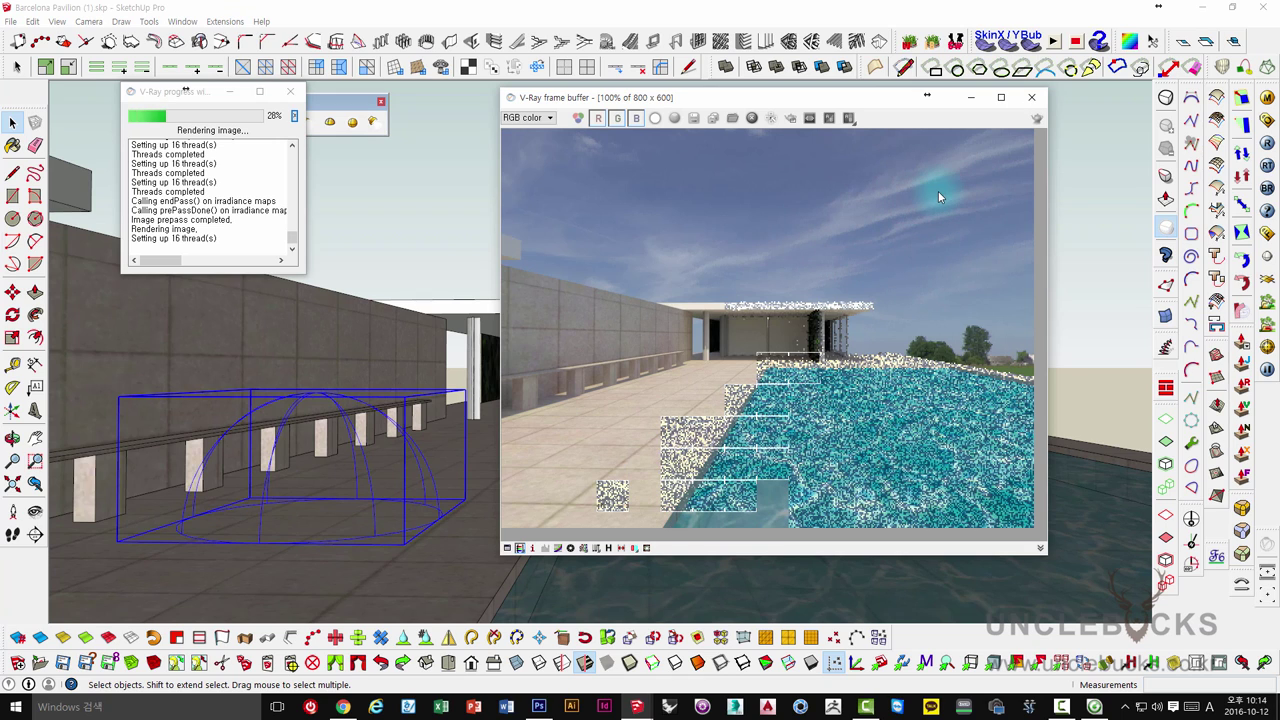
pyautogui.moveTo(910, 206); pyautogui.dragTo(544, 433)
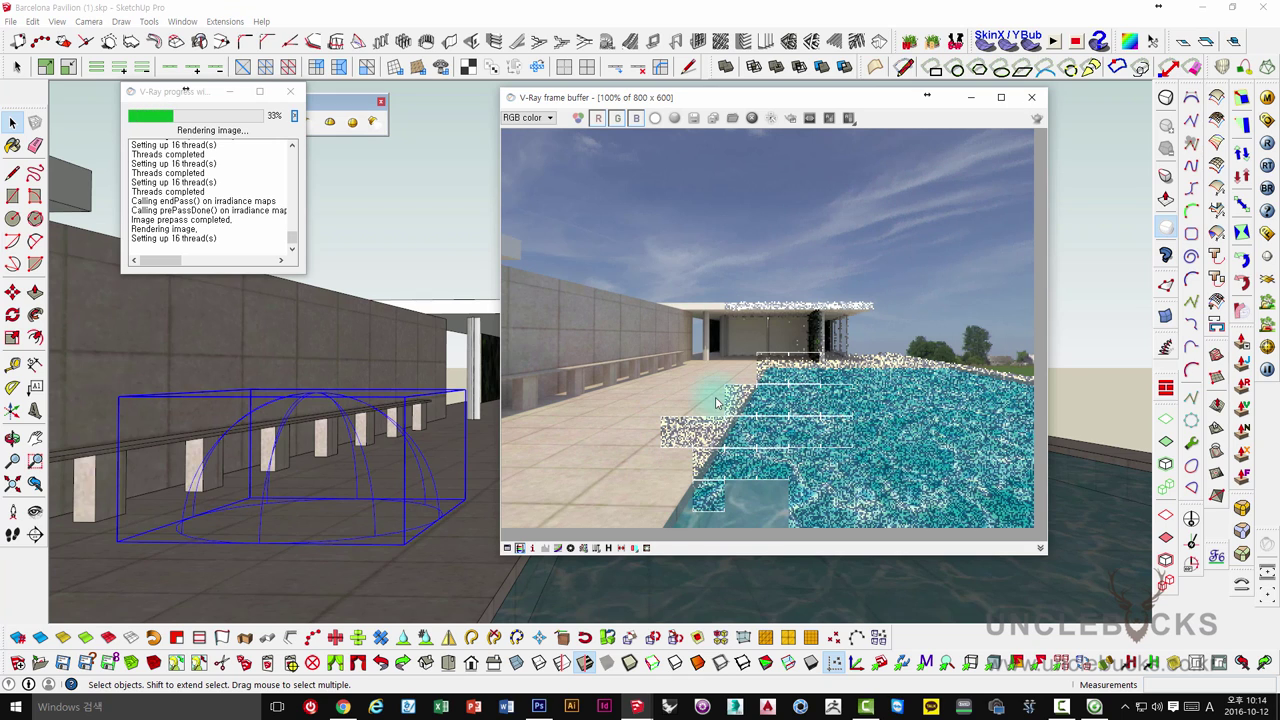
pyautogui.moveTo(716, 401)
pyautogui.mouseDown()
pyautogui.moveTo(775, 226)
pyautogui.moveTo(917, 342)
pyautogui.mouseUp()
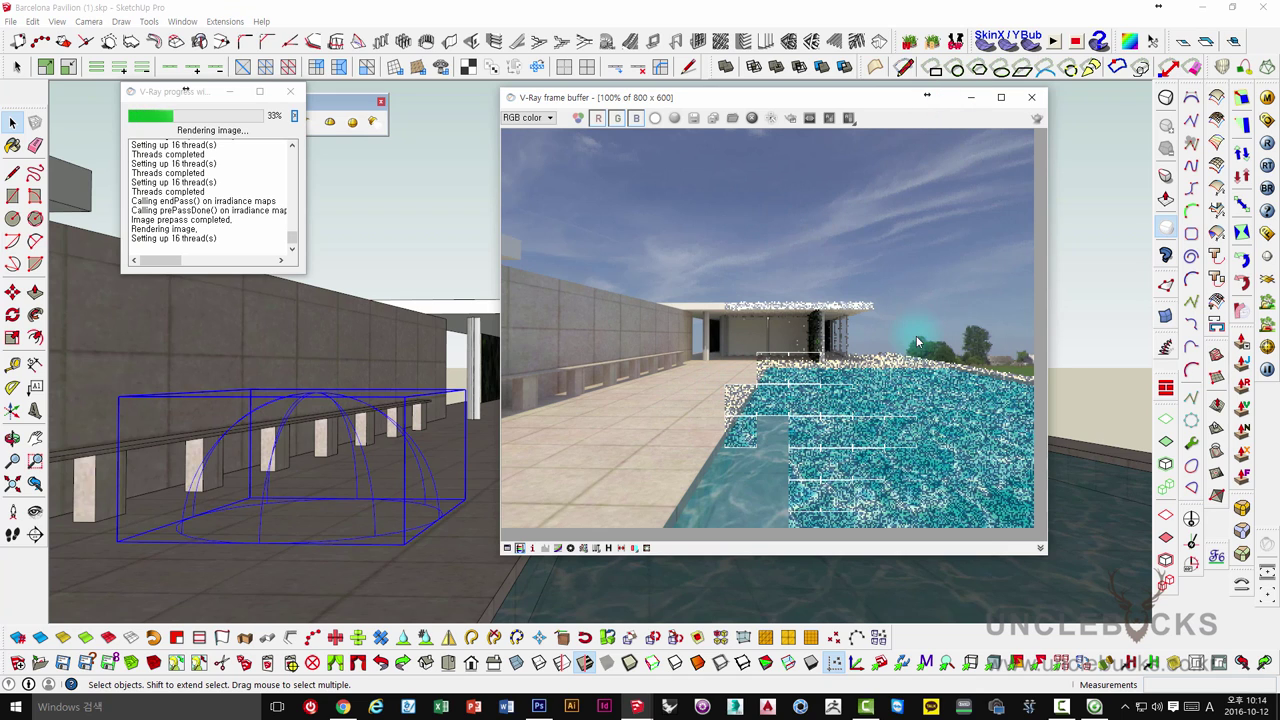
pyautogui.moveTo(914, 352); pyautogui.dragTo(986, 223)
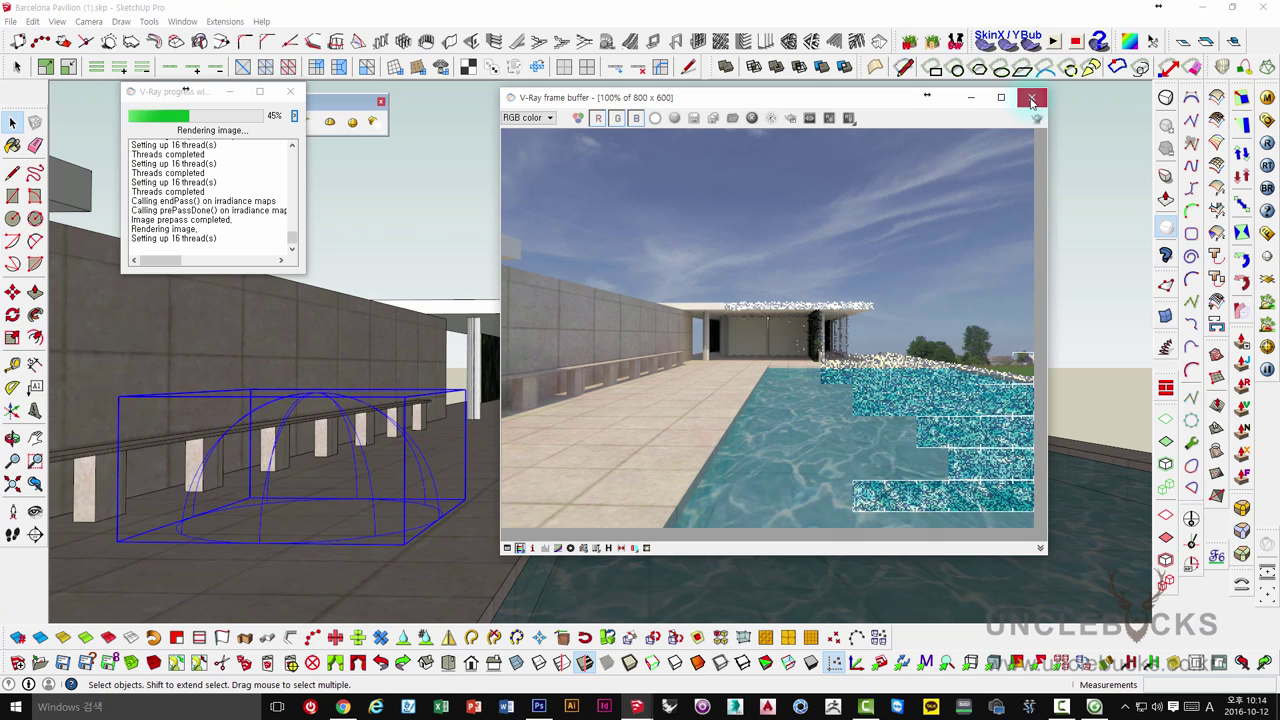
pyautogui.click(1032, 98)
pyautogui.click(302, 92)
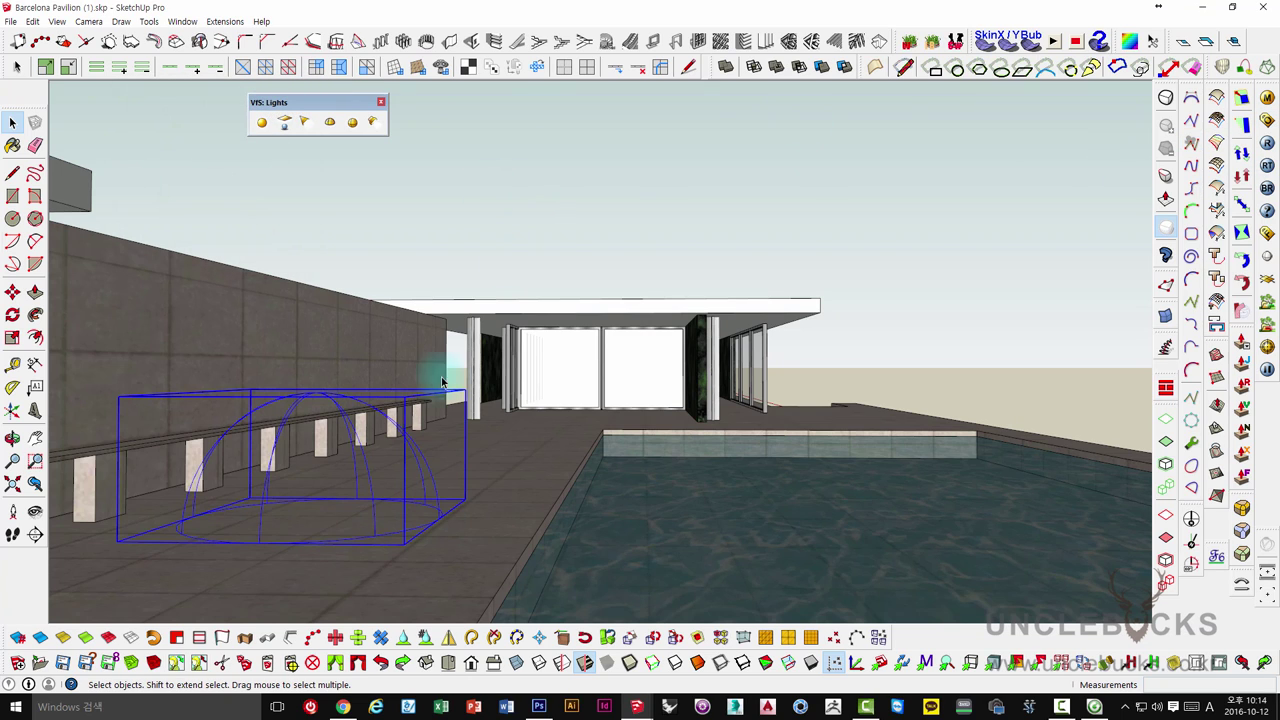
# Rotate the dome light's HDRI texture 180° horizontally, preview it, and apply the light changes
pyautogui.rightClick(386, 420)
pyautogui.moveTo(443, 386)
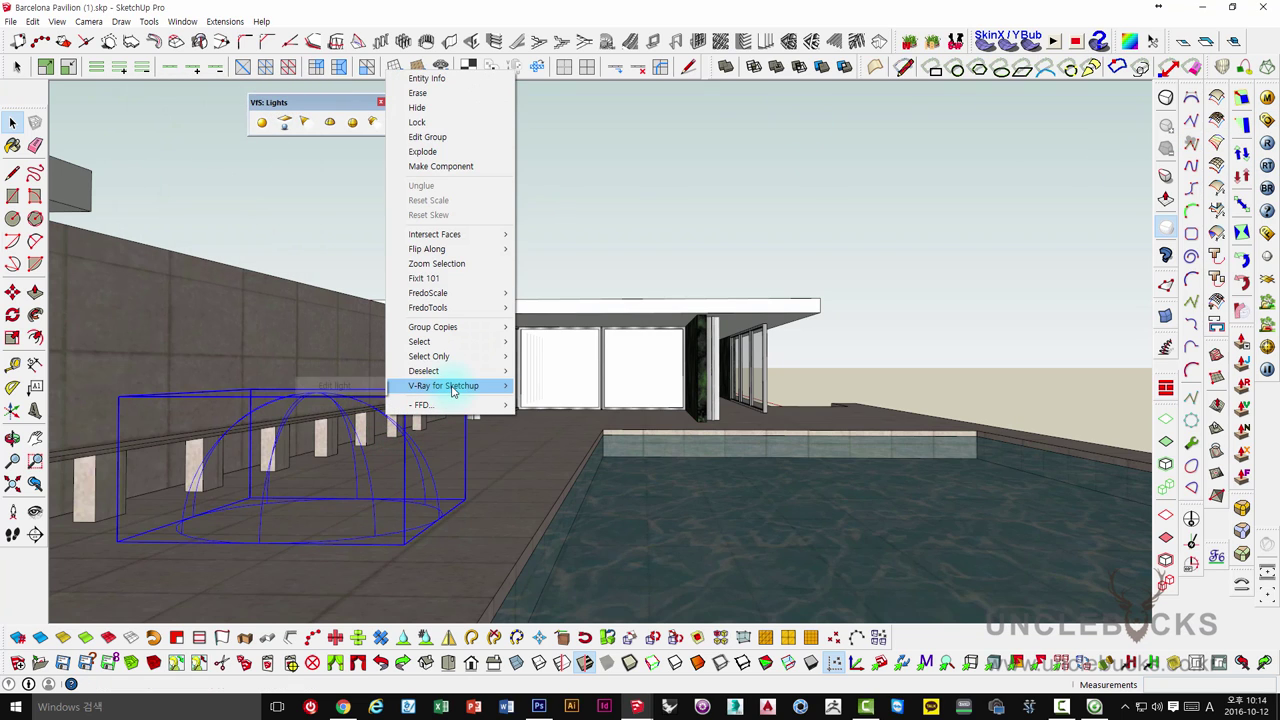
pyautogui.click(355, 387)
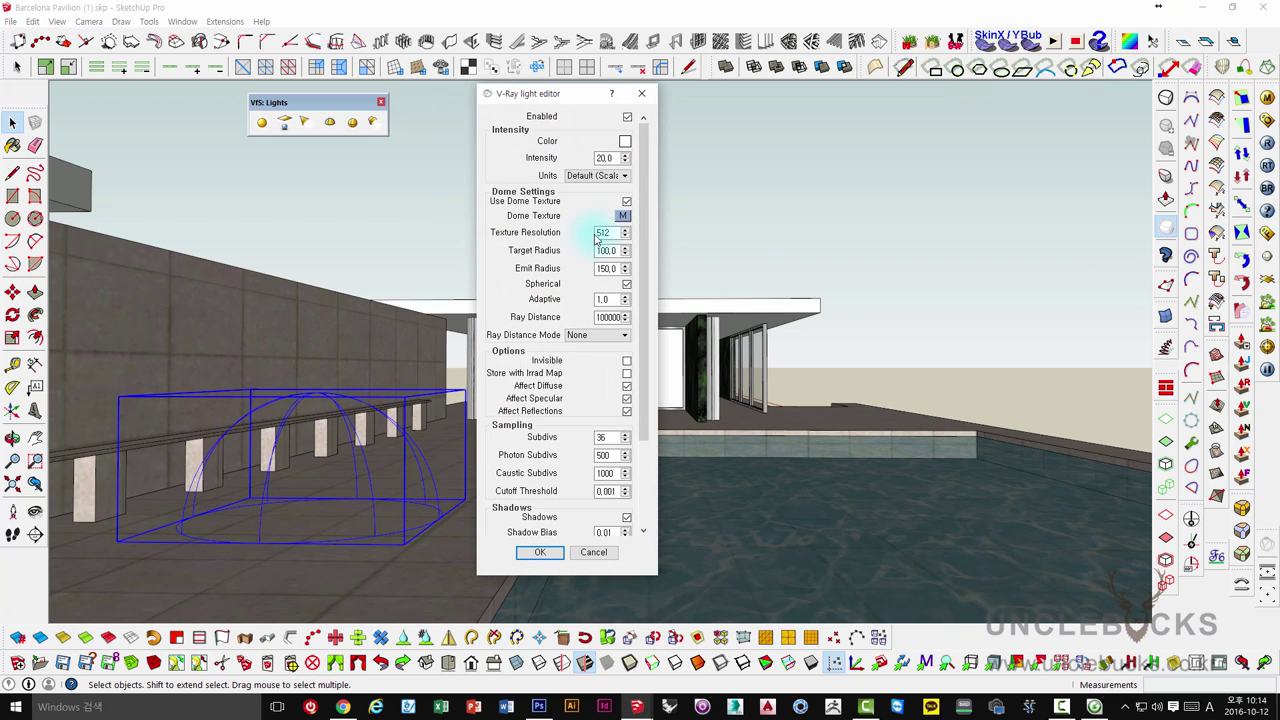
pyautogui.click(627, 218)
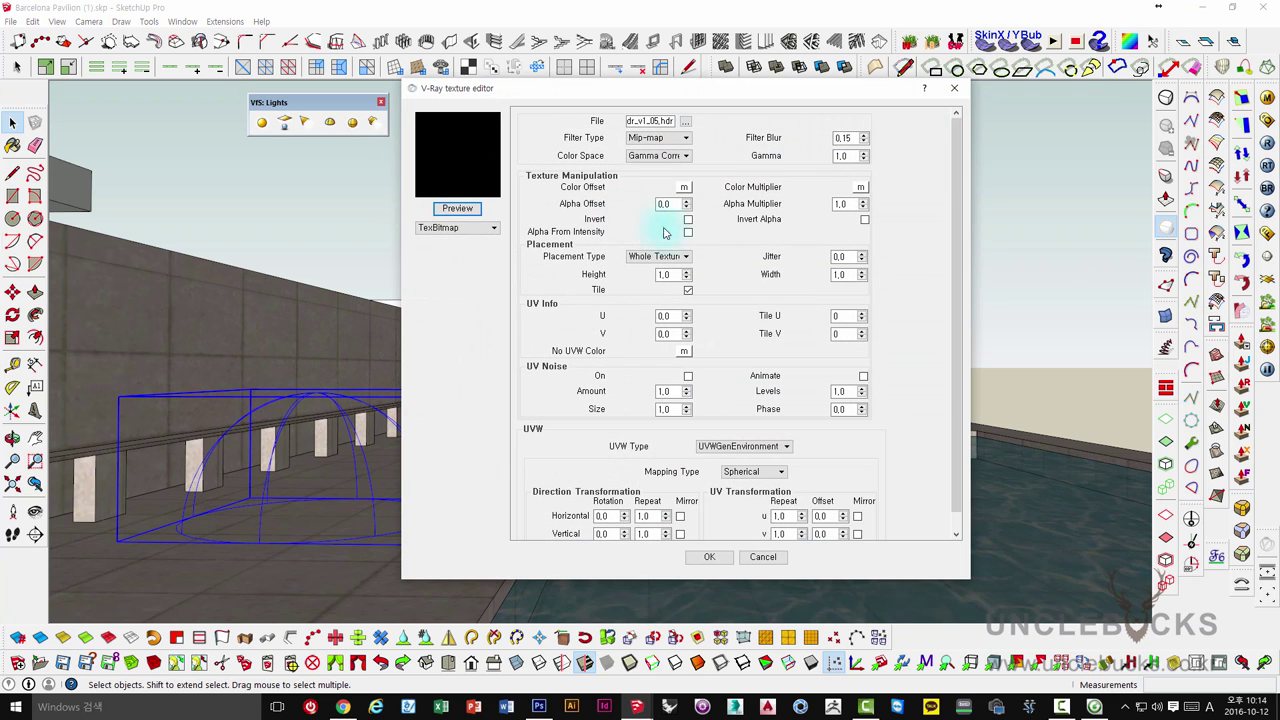
pyautogui.click(611, 517)
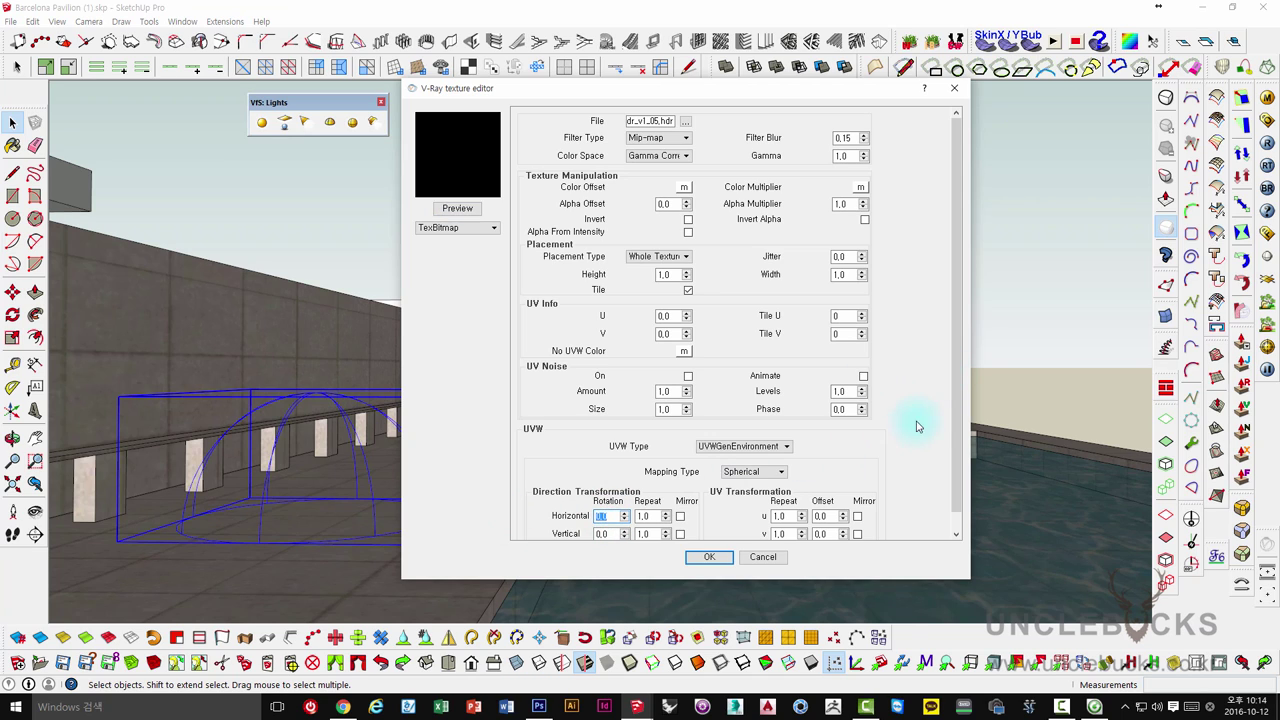
pyautogui.scroll(-1, 960, 400)
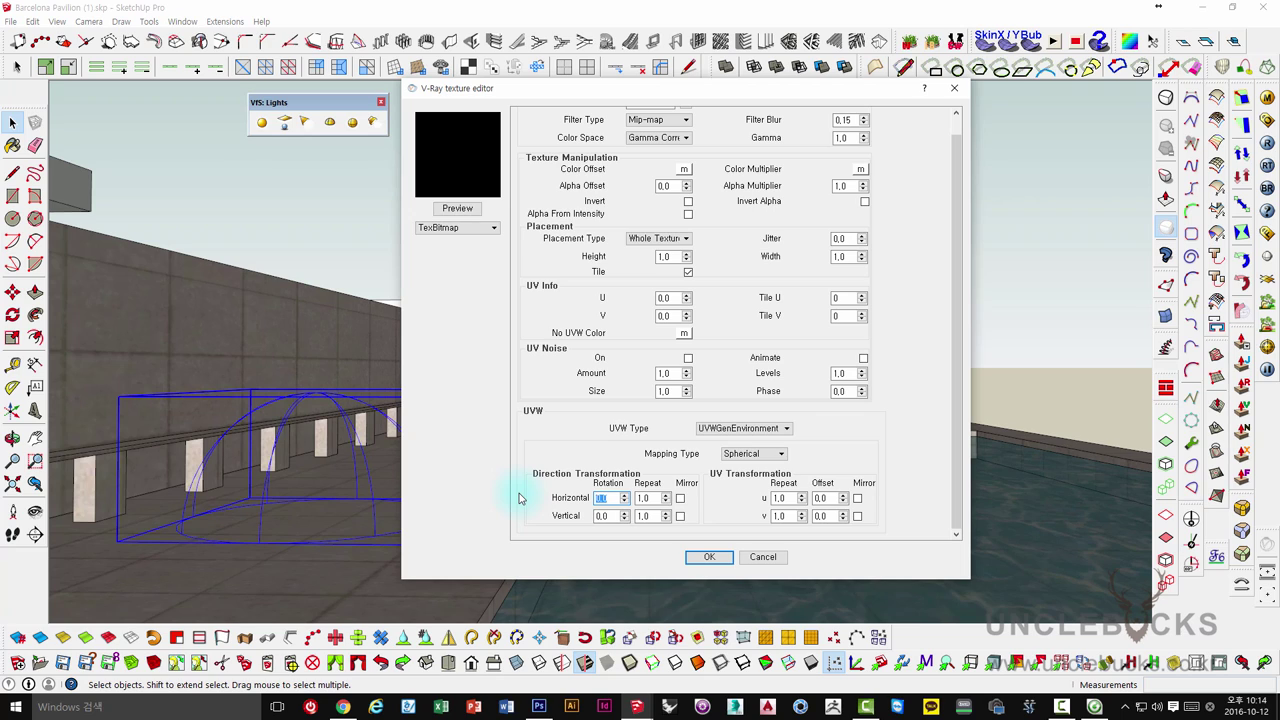
pyautogui.write('180')
pyautogui.click(455, 209)
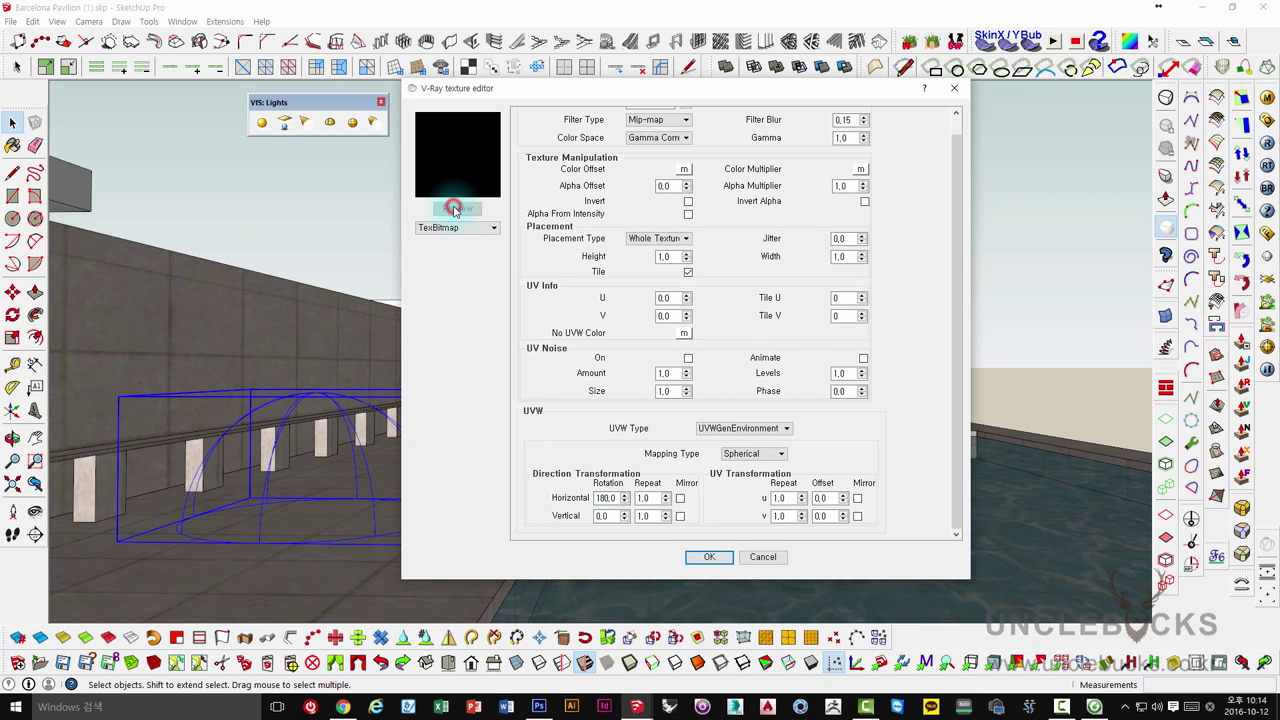
pyautogui.moveTo(448, 181); pyautogui.dragTo(472, 172)
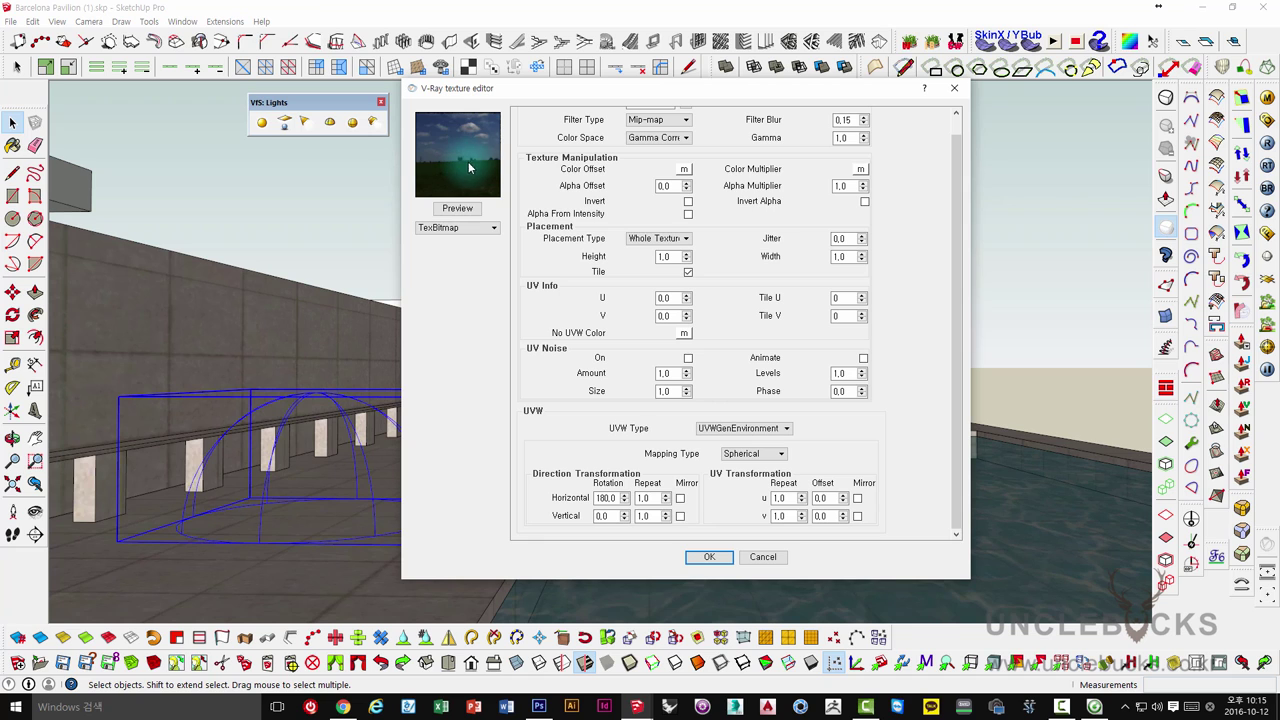
pyautogui.click(703, 558)
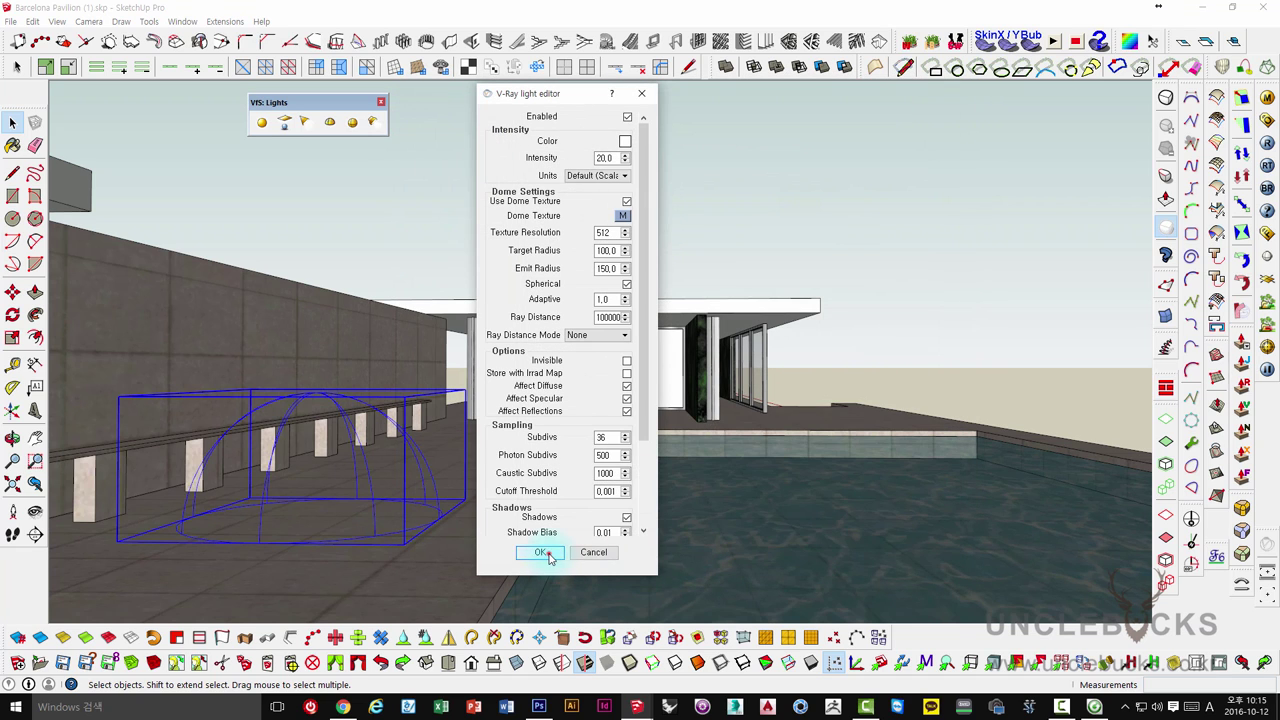
pyautogui.click(548, 555)
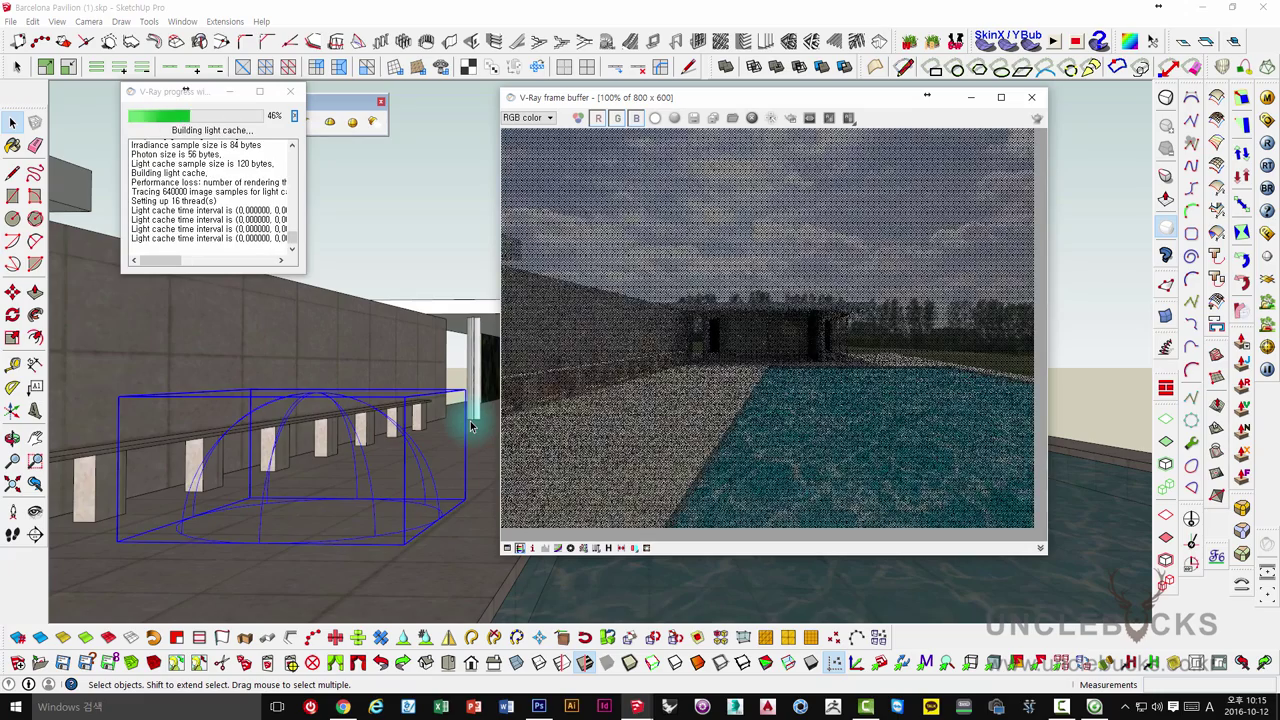
pyautogui.moveTo(778, 104); pyautogui.dragTo(439, 99)
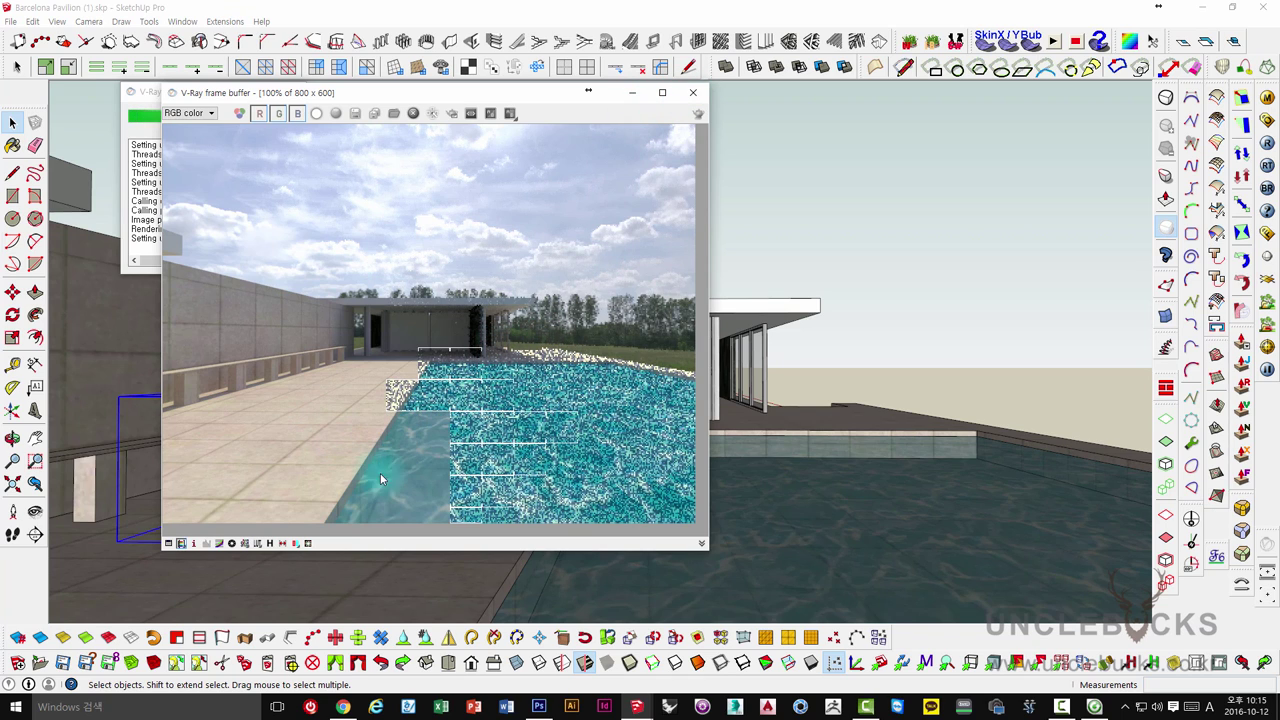
pyautogui.click(695, 93)
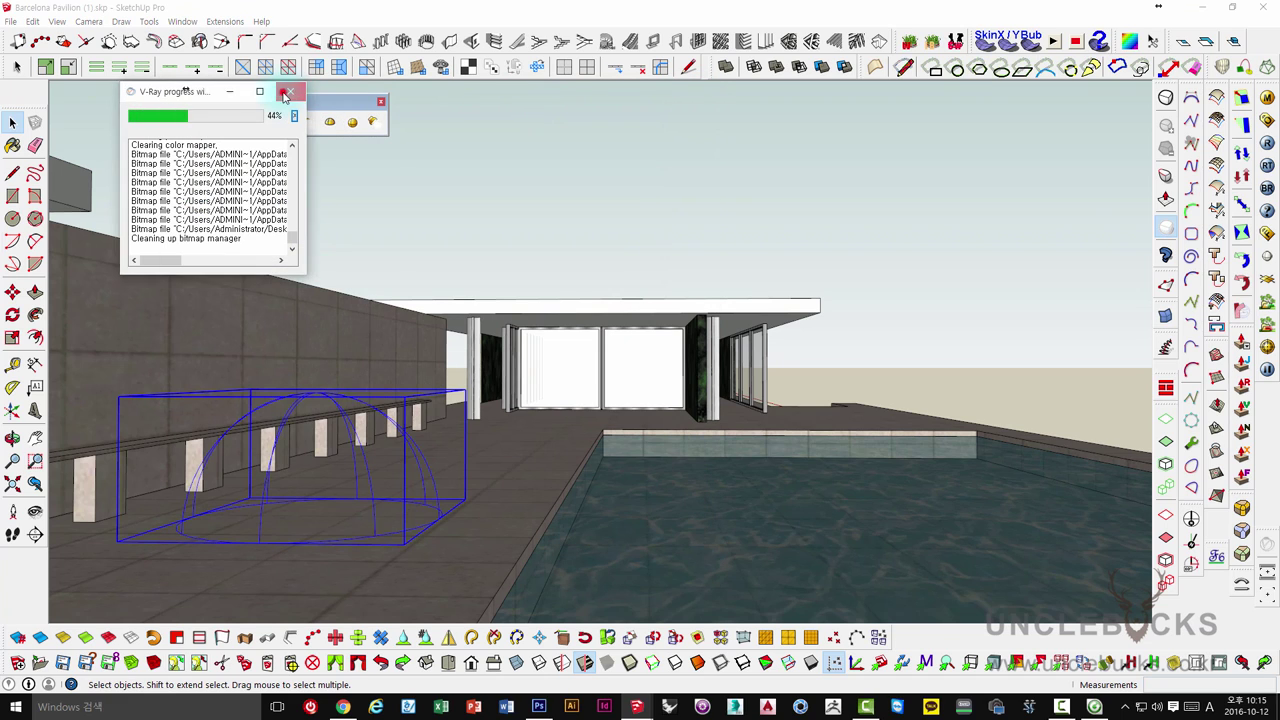
pyautogui.click(283, 92)
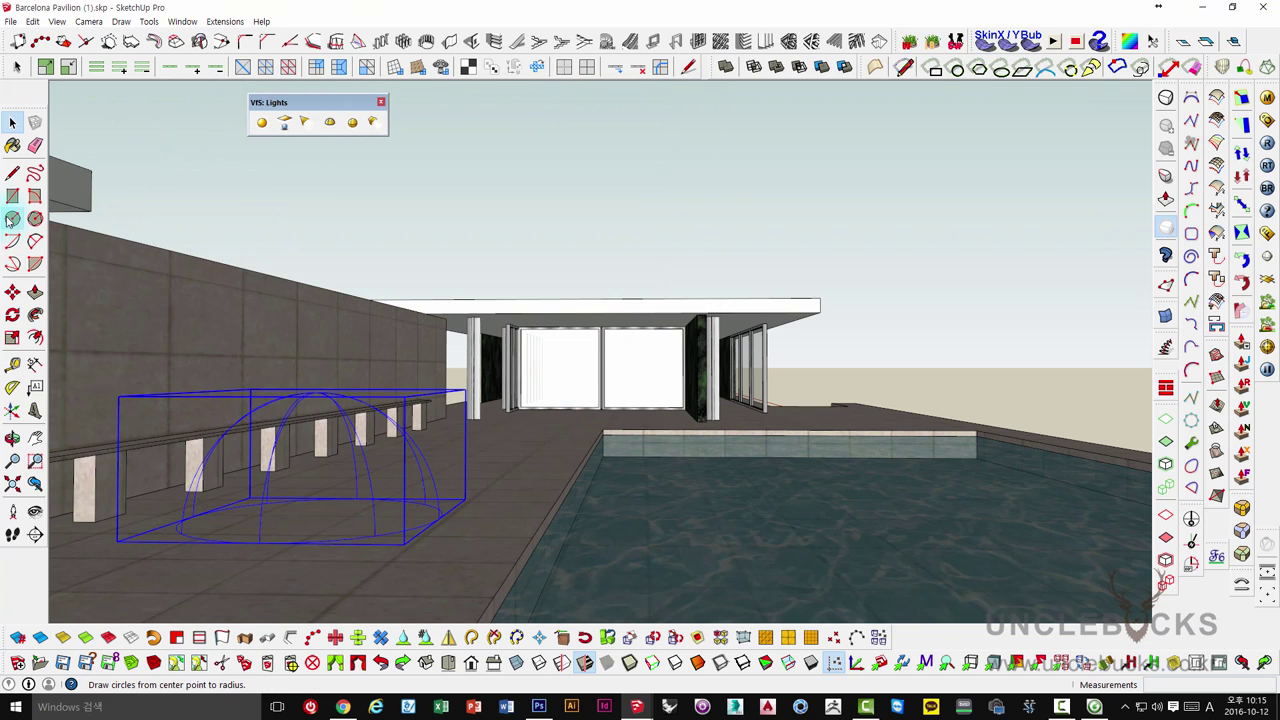
pyautogui.click(1170, 236)
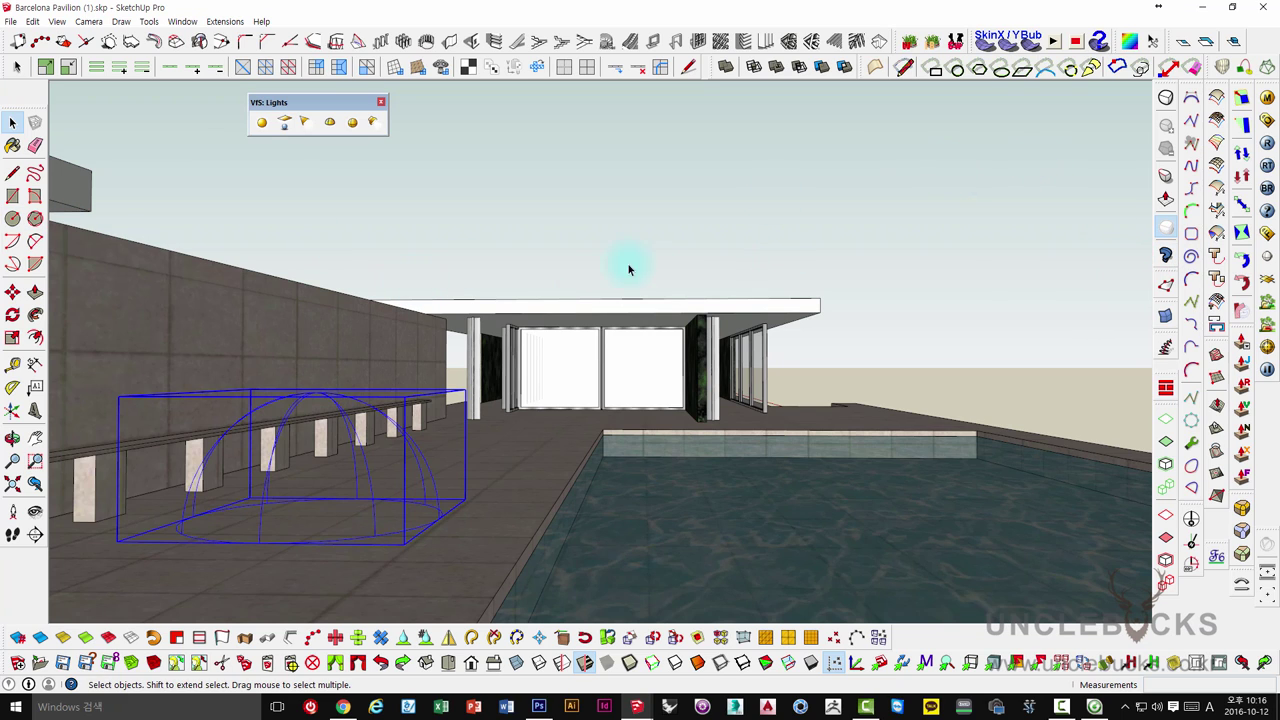
pyautogui.rightClick(325, 400)
pyautogui.moveTo(382, 365)
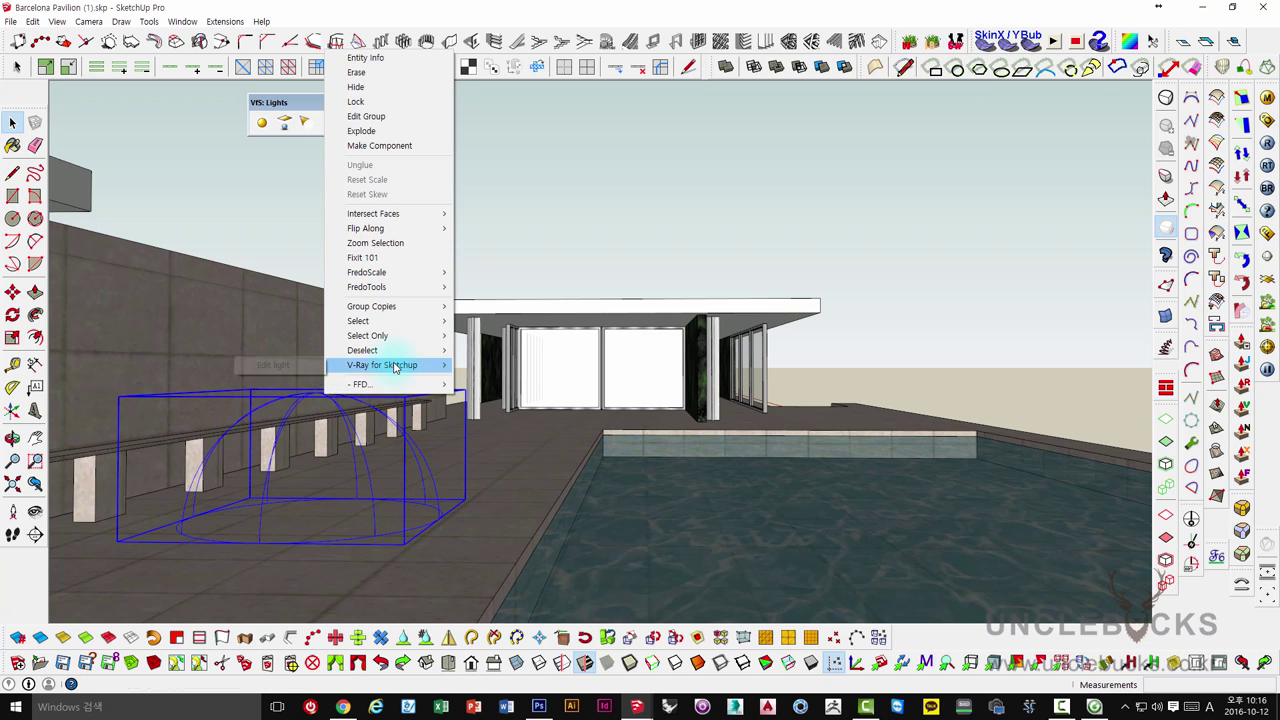
pyautogui.click(281, 366)
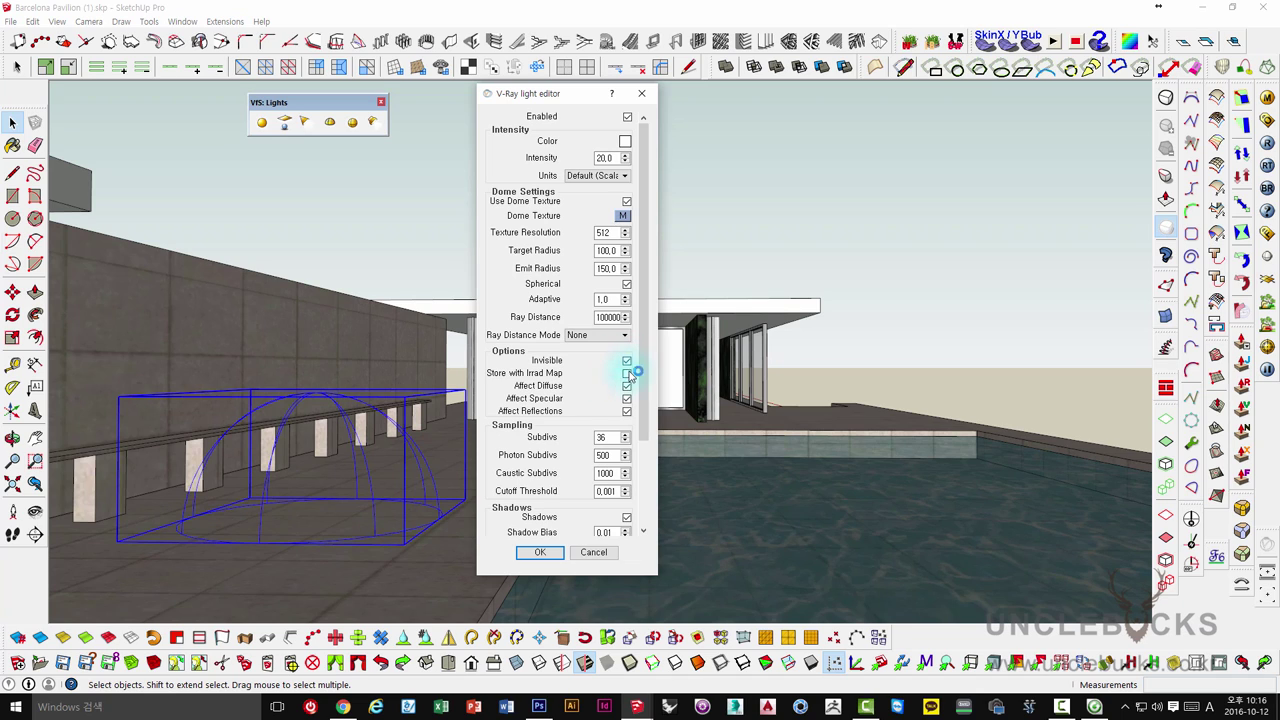
pyautogui.click(538, 552)
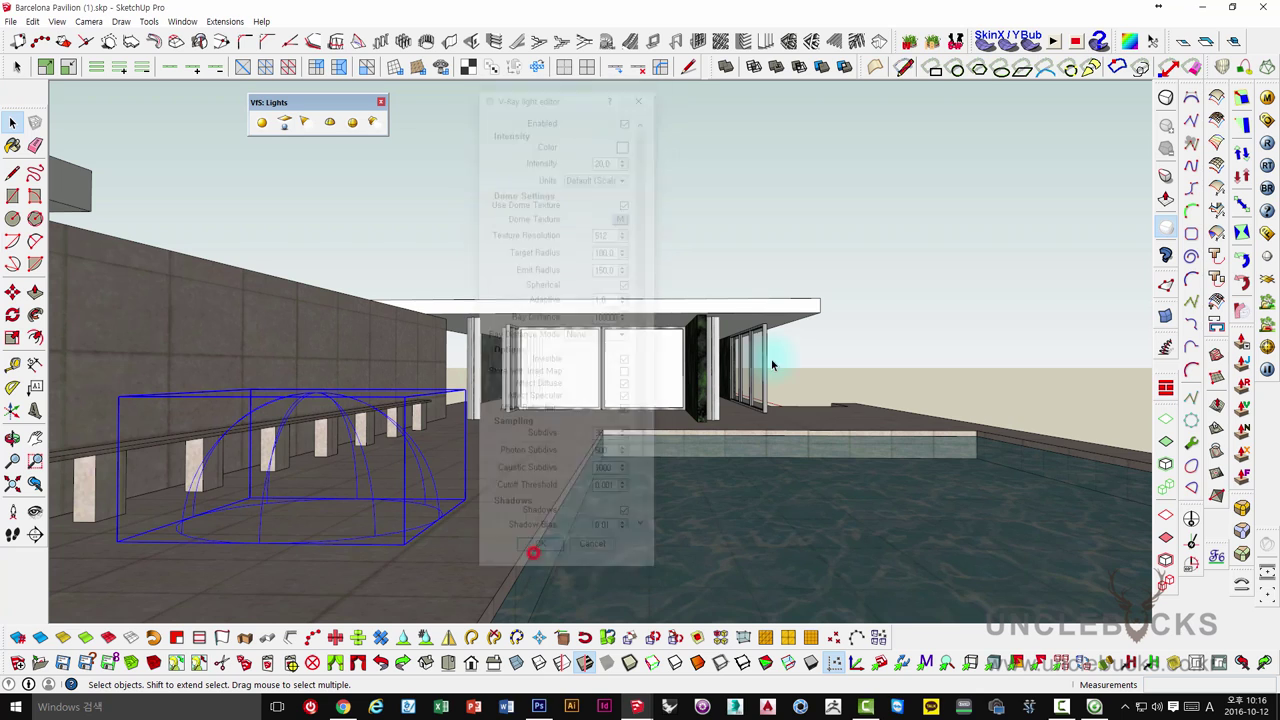
# Render the current view and compare its Alpha and RGB color channels in the frame buffer
pyautogui.click(1265, 148)
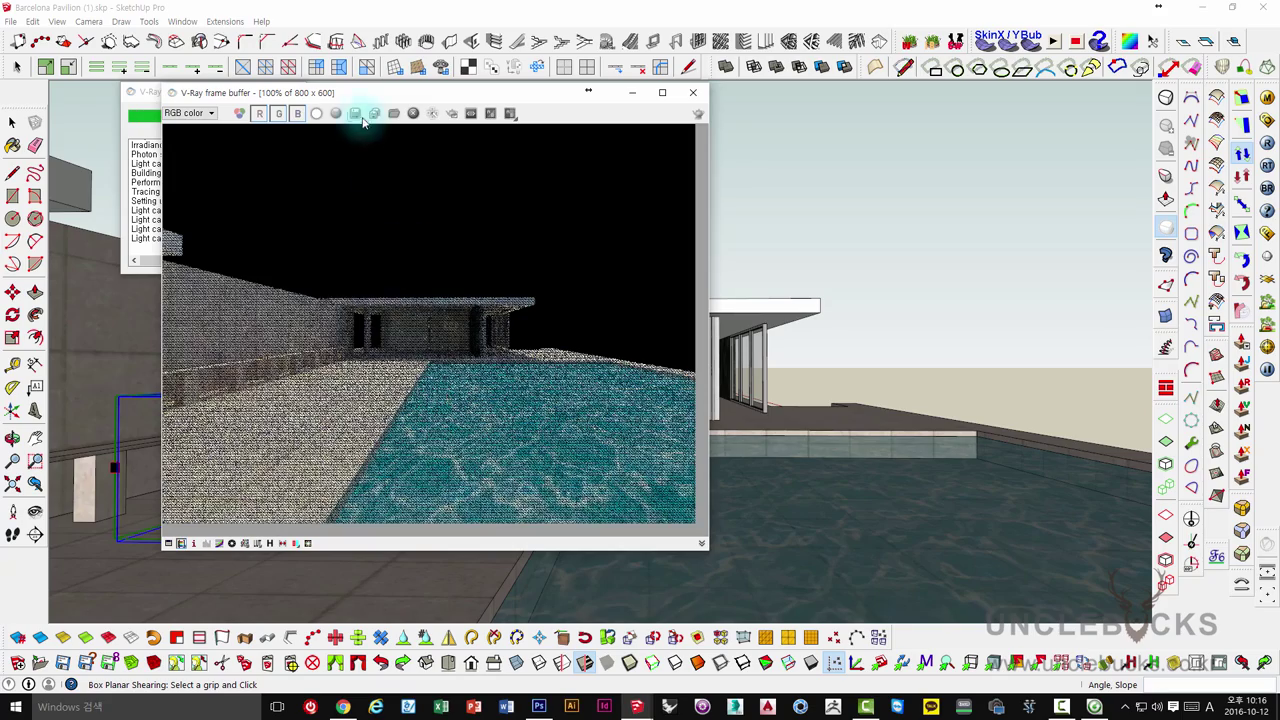
pyautogui.moveTo(363, 119); pyautogui.dragTo(625, 122)
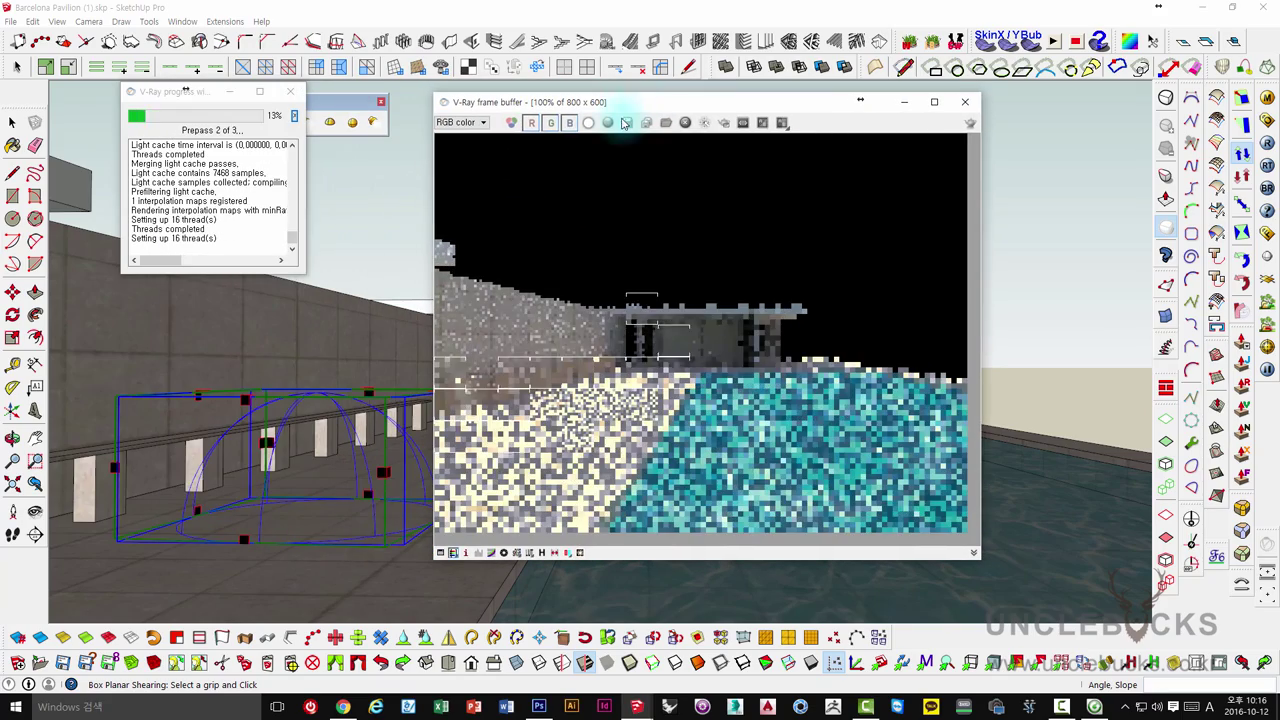
pyautogui.click(458, 122)
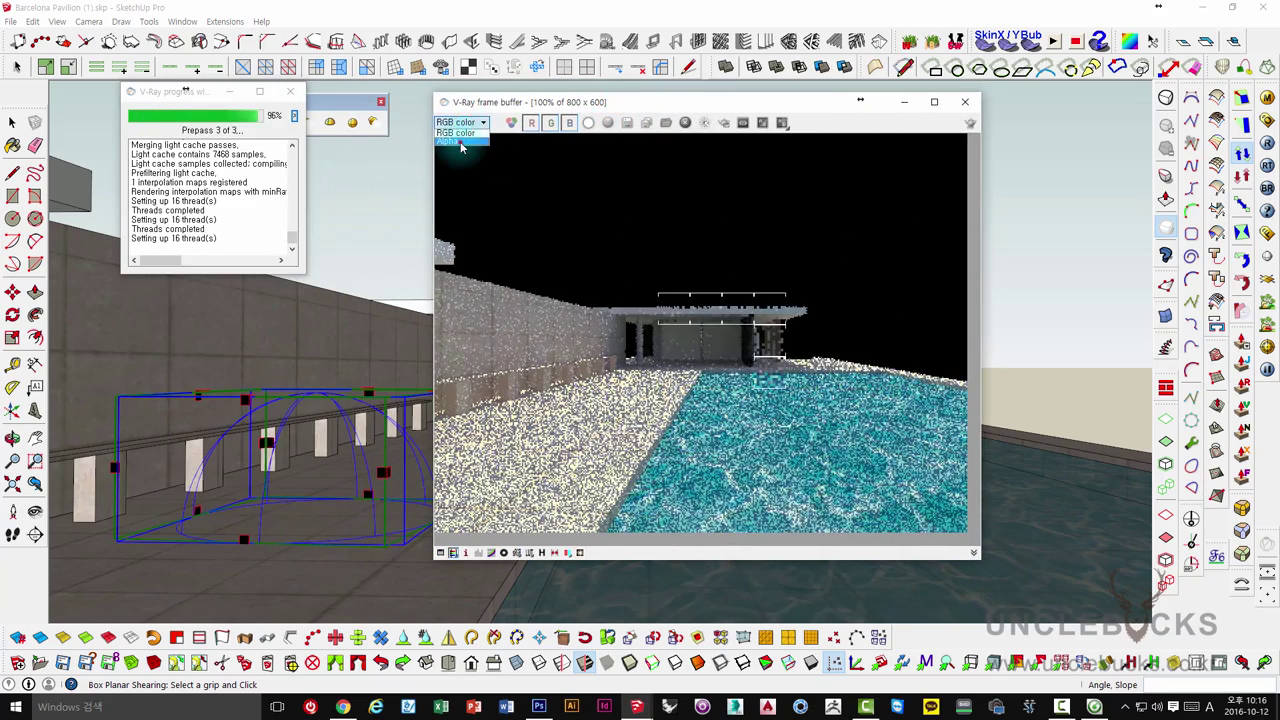
pyautogui.click(456, 142)
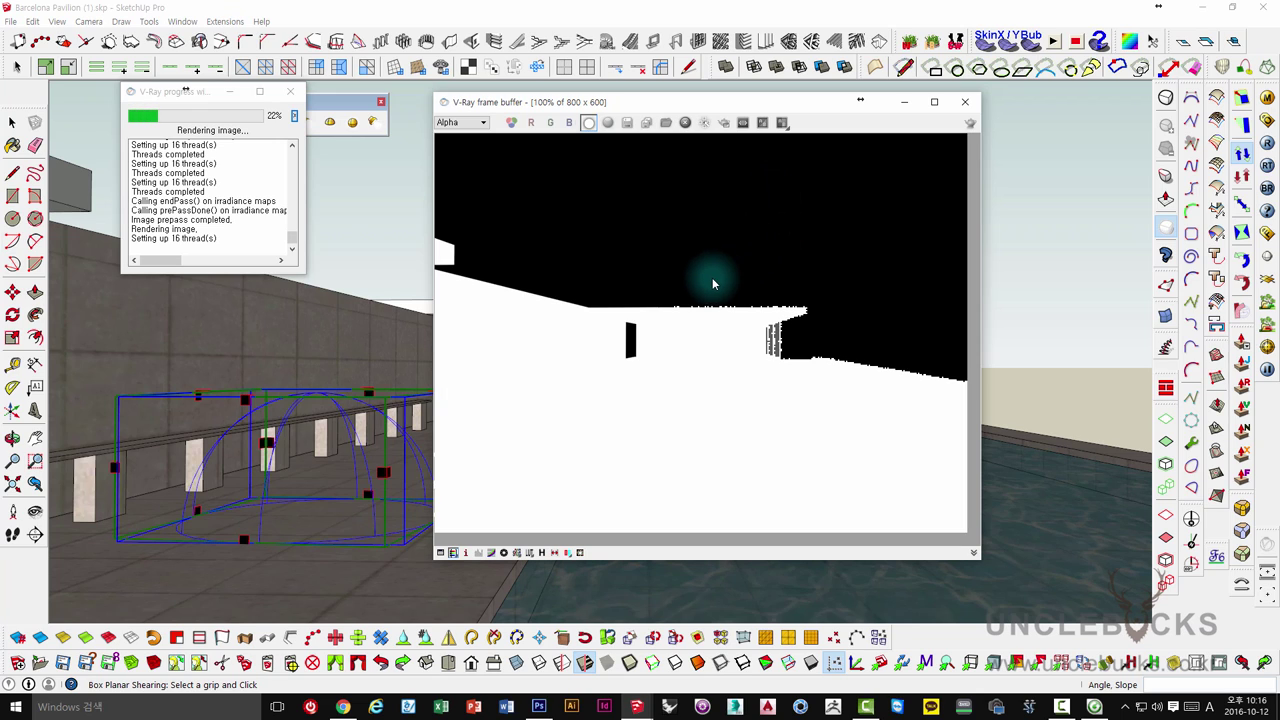
pyautogui.click(460, 122)
pyautogui.click(458, 138)
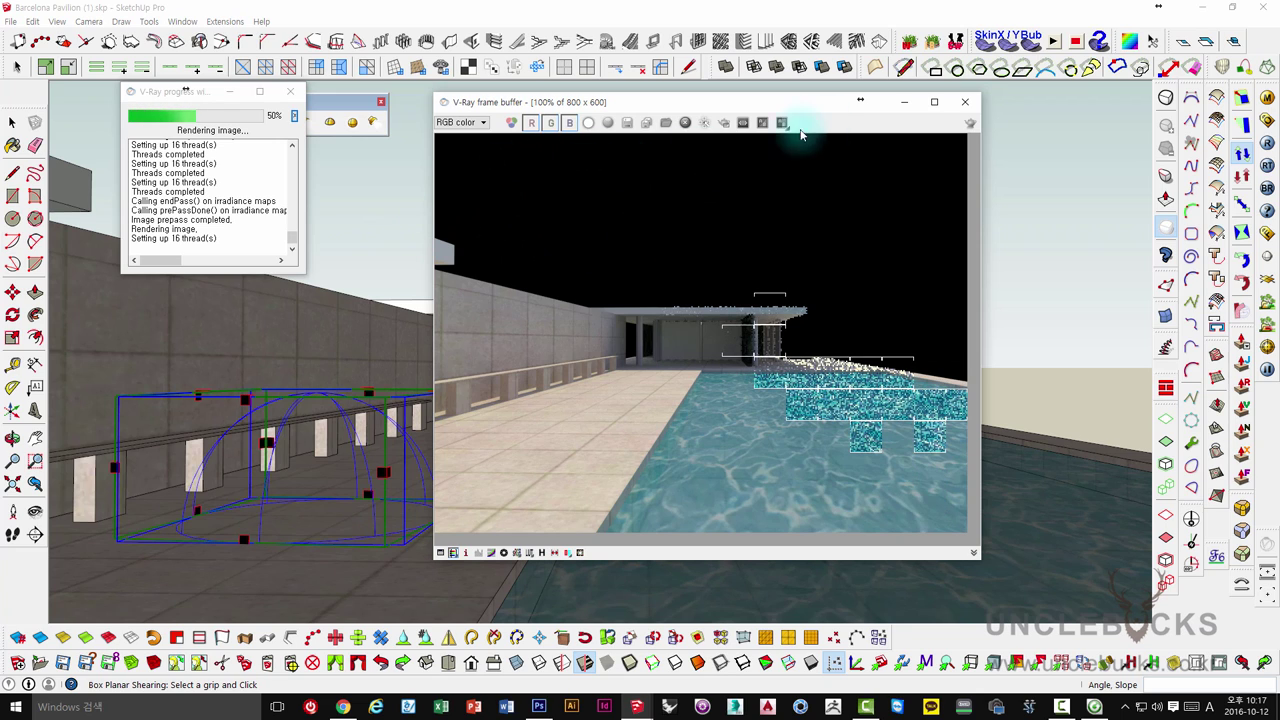
# Check the alpha mask once more, then close the frame buffer and progress window
pyautogui.click(460, 122)
pyautogui.click(455, 147)
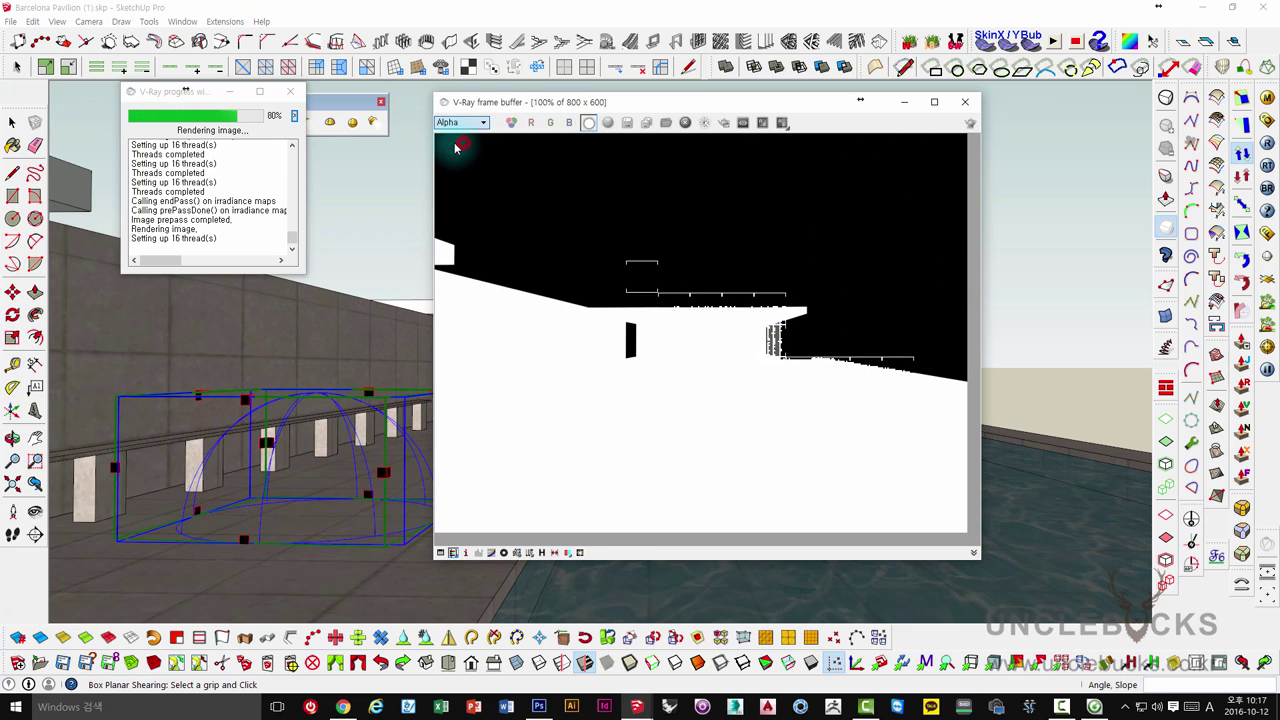
pyautogui.click(965, 101)
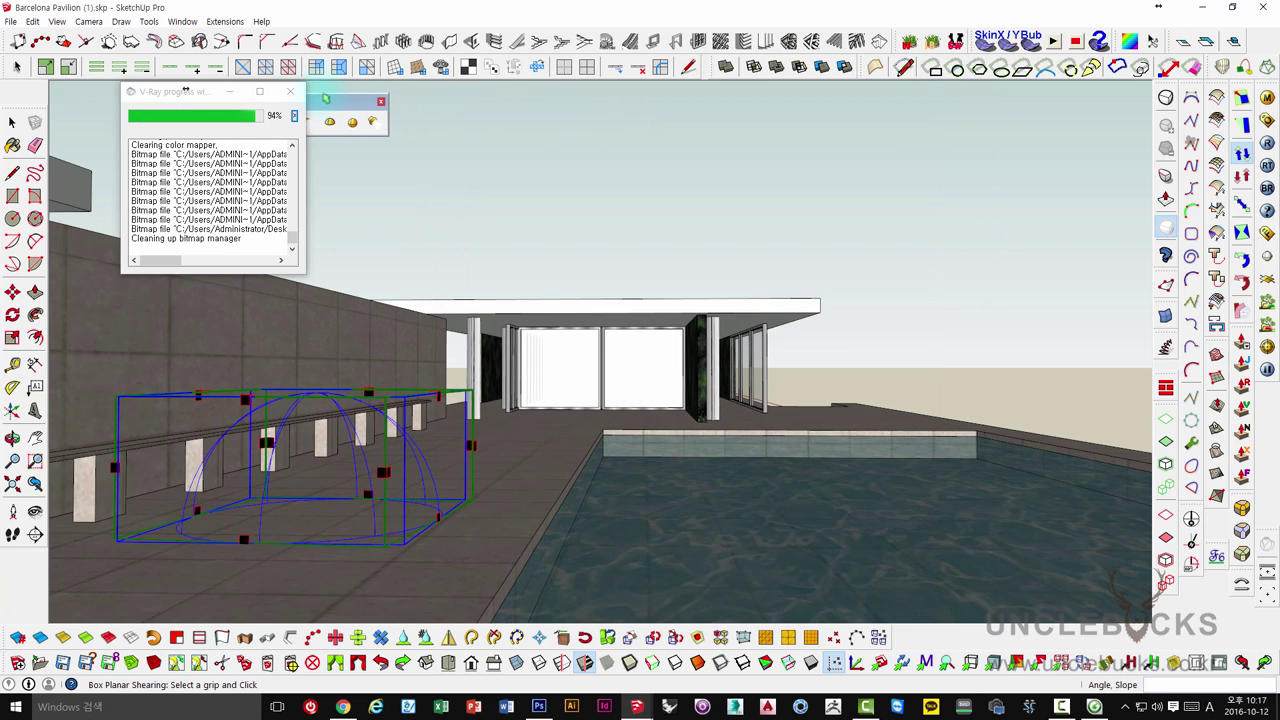
pyautogui.click(293, 92)
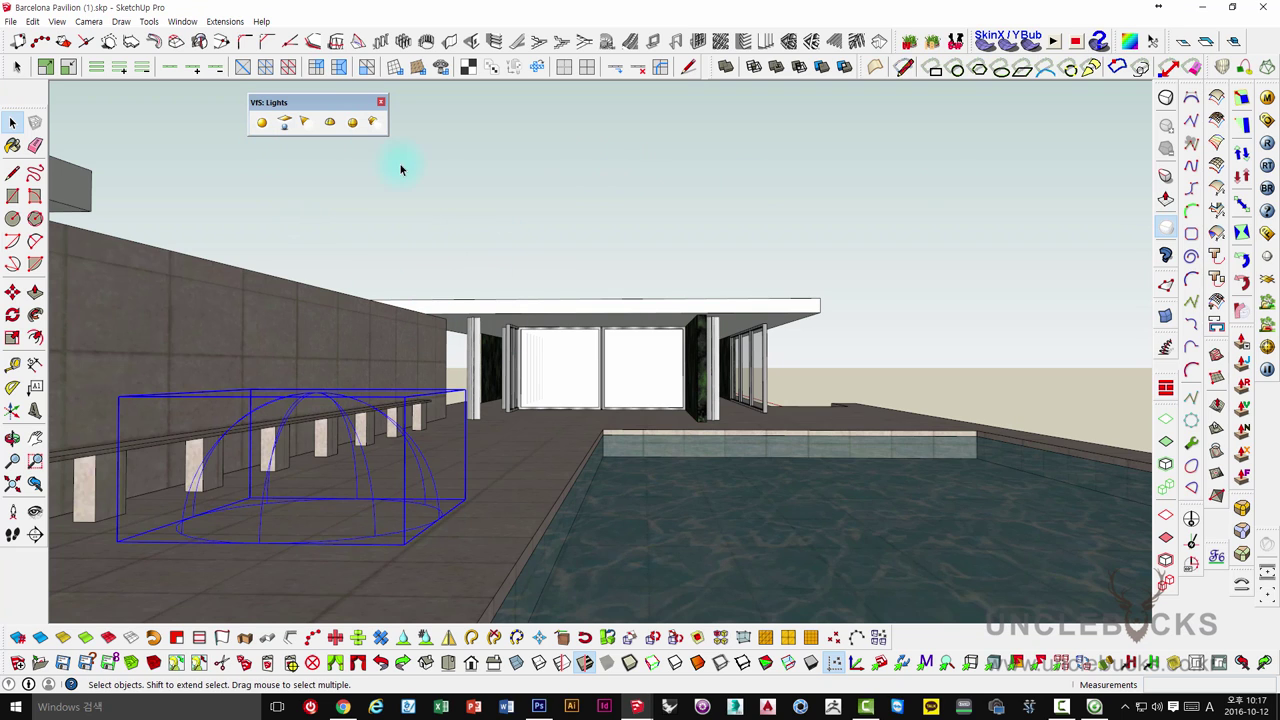
# Turn off the dome light's Invisible option and start a new V-Ray render
pyautogui.rightClick(330, 392)
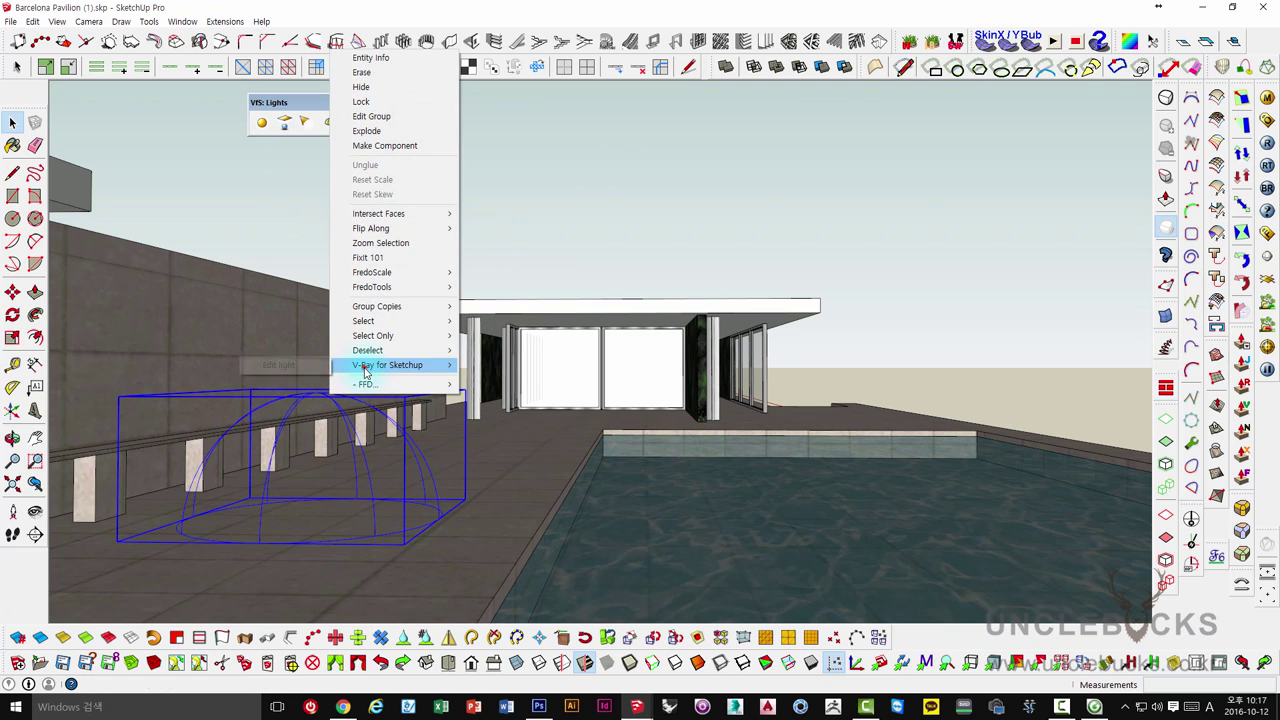
pyautogui.click(290, 365)
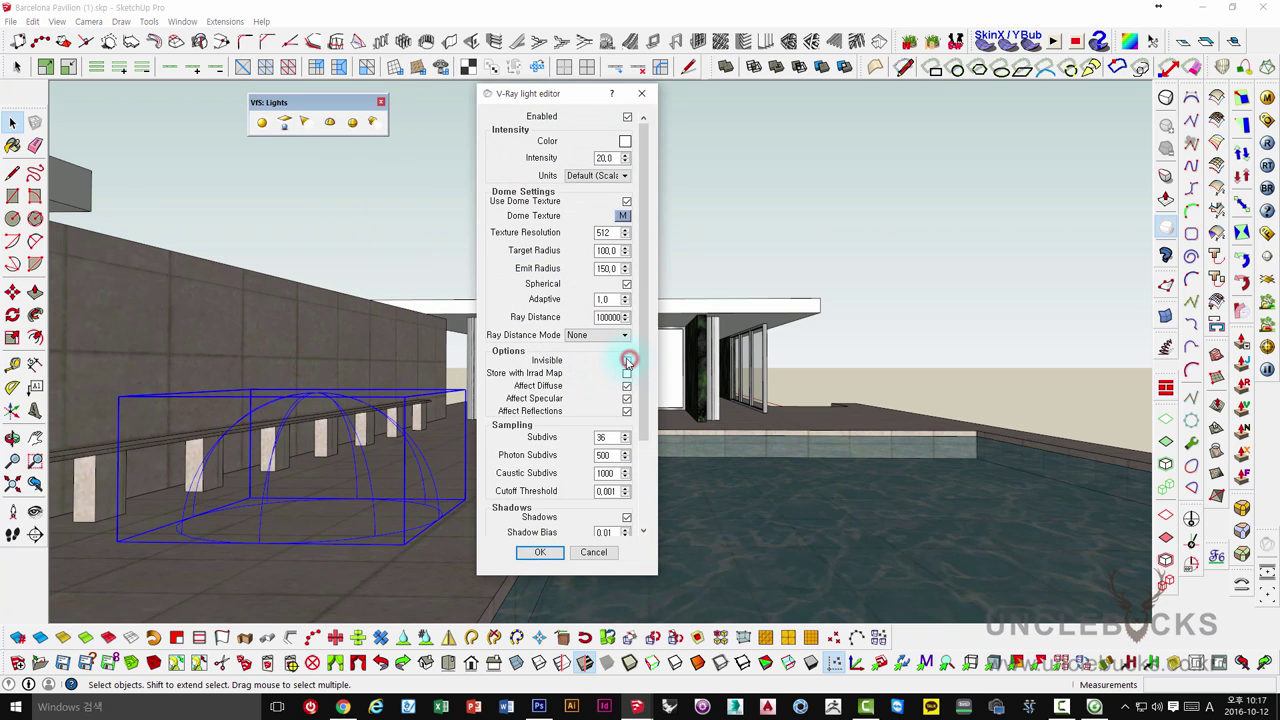
pyautogui.click(540, 552)
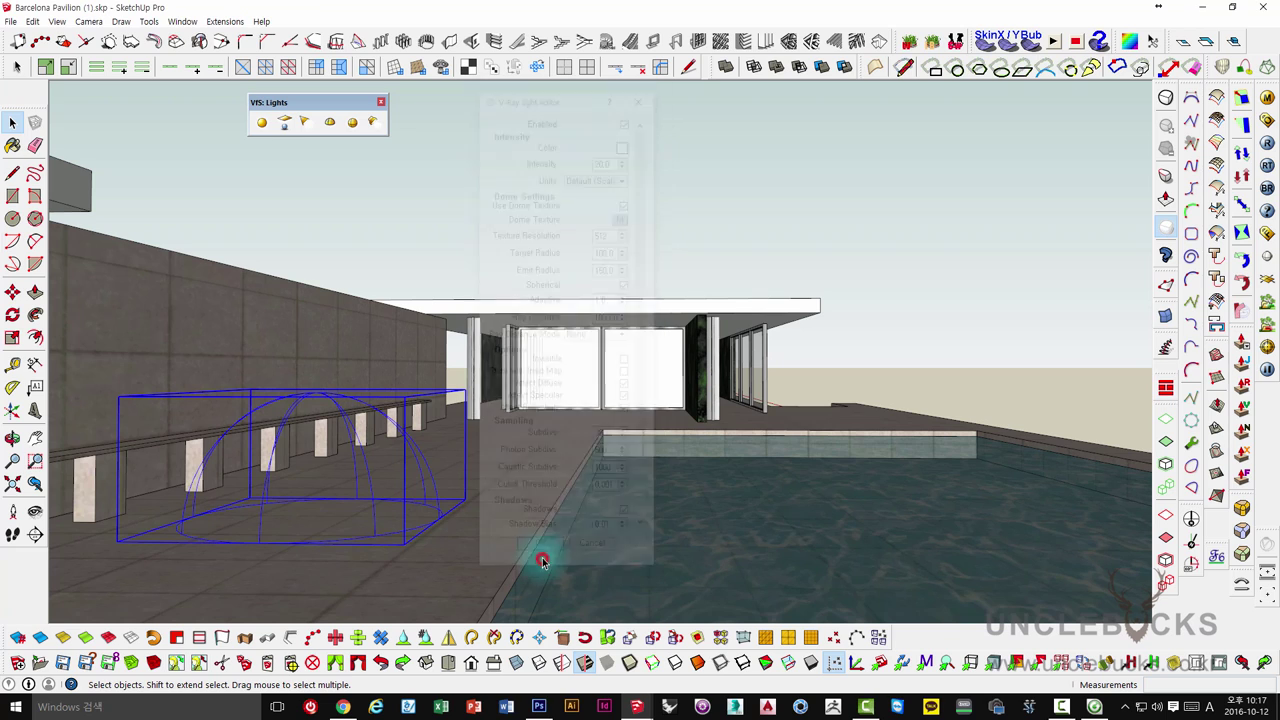
pyautogui.click(1266, 143)
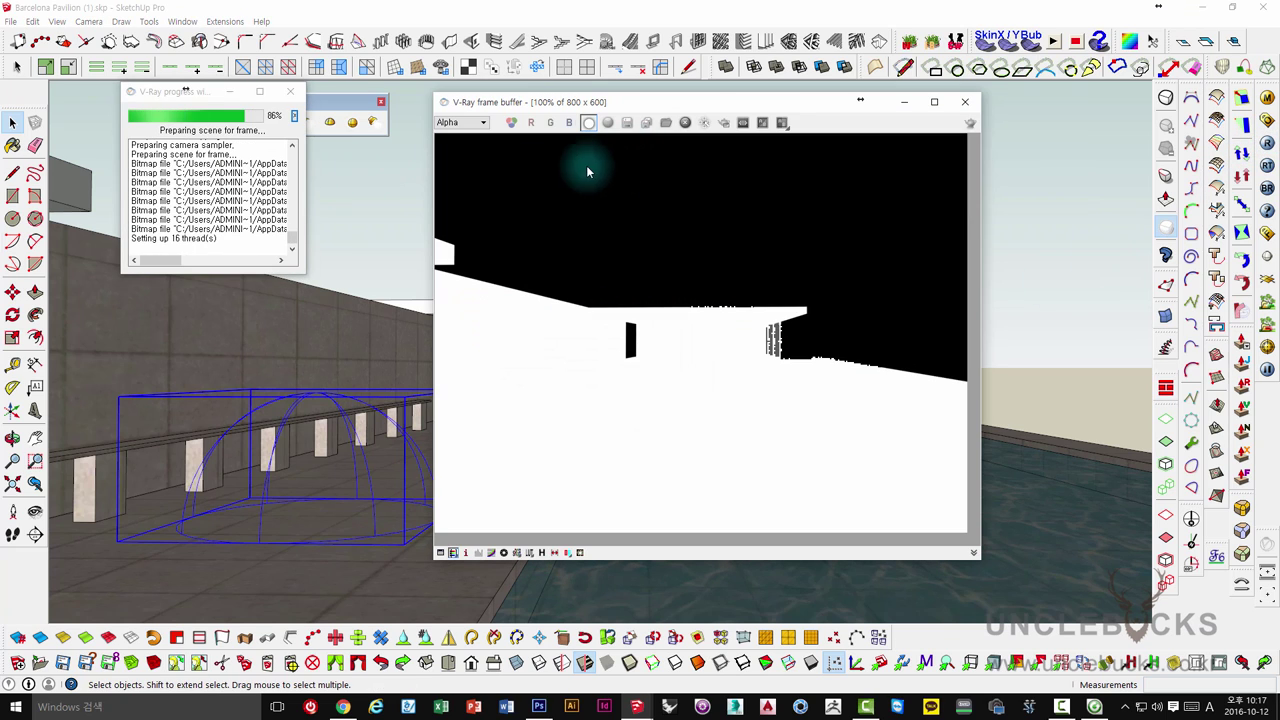
# Switch the frame buffer between RGB color and Alpha to inspect the cloudy-sky render
pyautogui.click(460, 122)
pyautogui.click(458, 136)
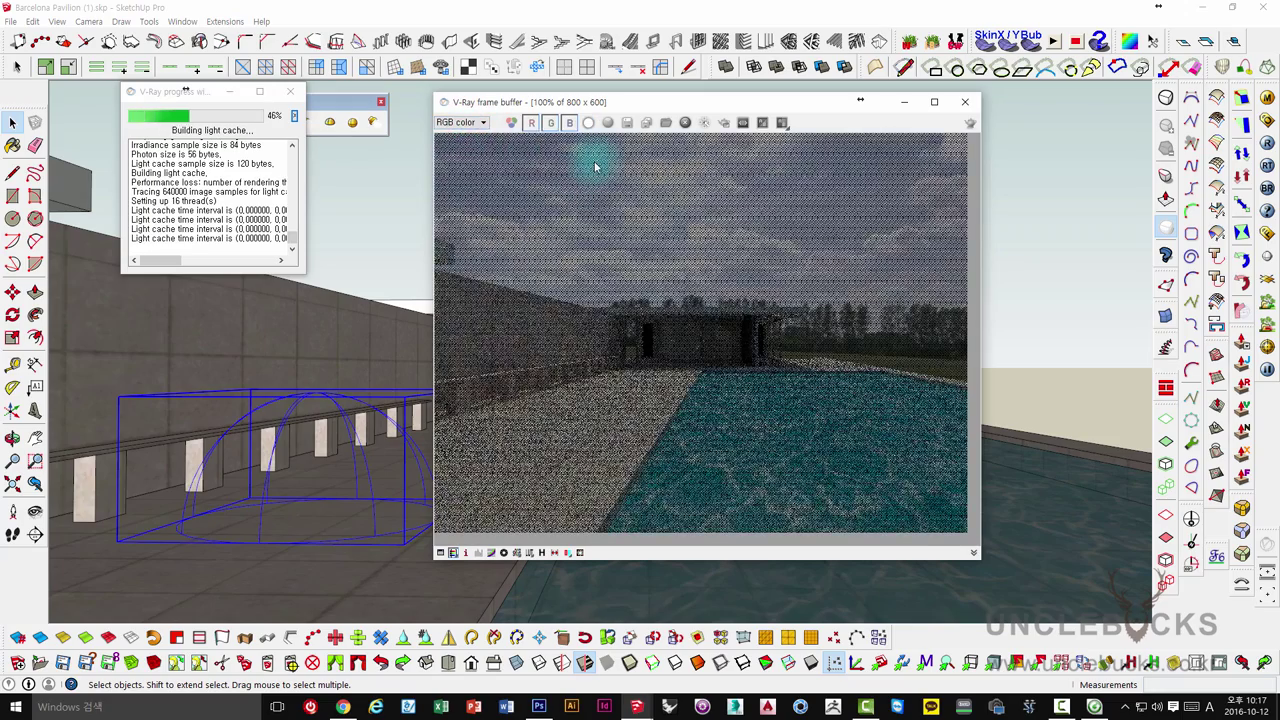
pyautogui.click(589, 122)
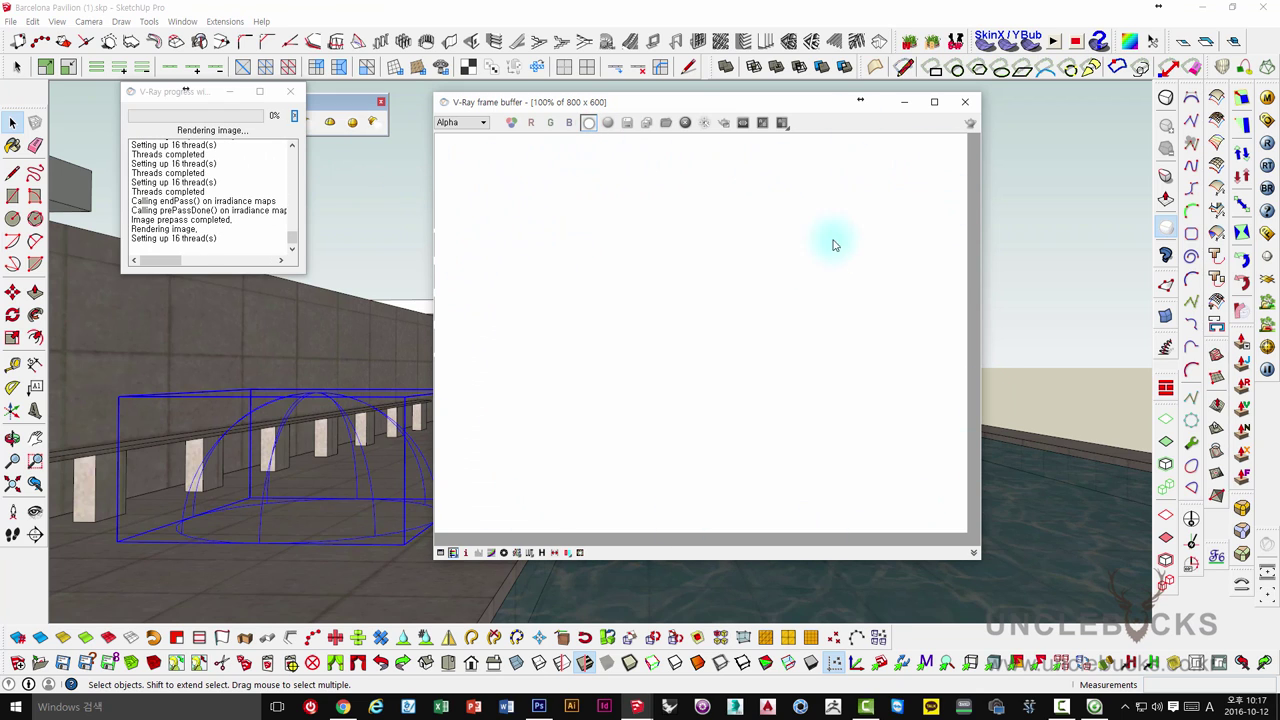
pyautogui.click(446, 123)
pyautogui.click(446, 132)
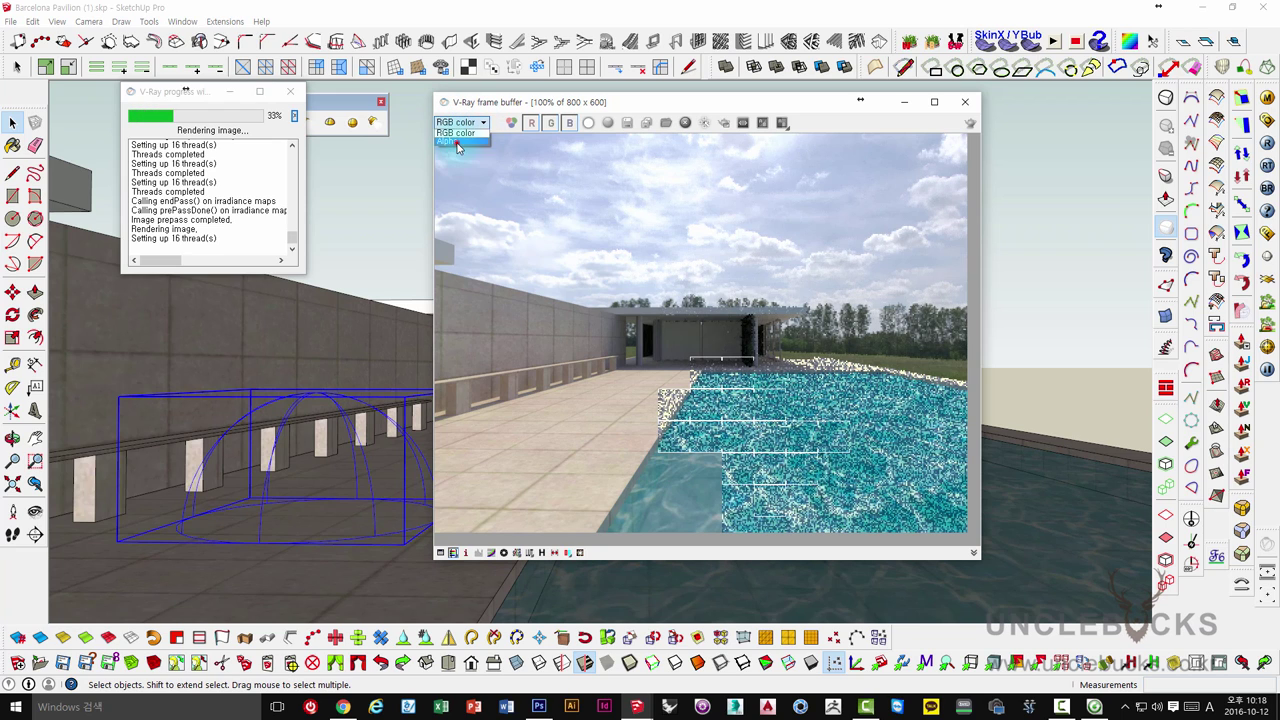
pyautogui.click(457, 144)
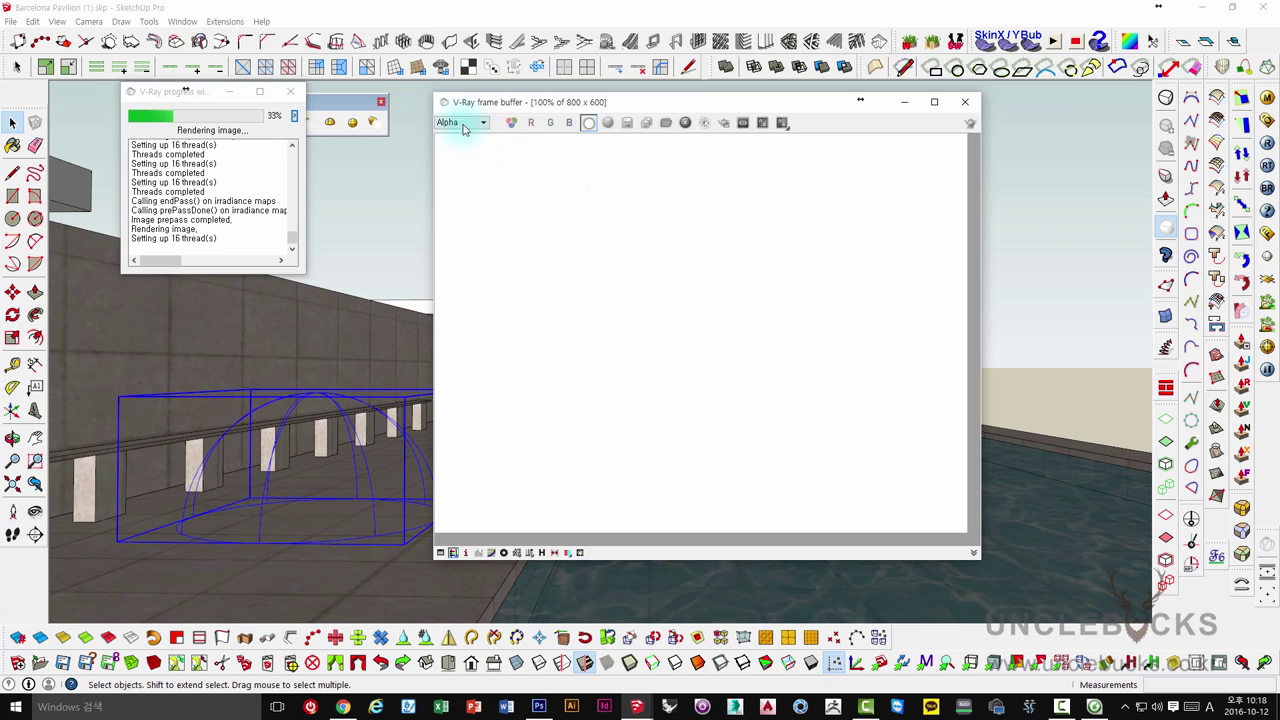
pyautogui.click(463, 122)
pyautogui.click(455, 133)
# Close the progress and frame buffer windows and deselect the dome light
pyautogui.click(200, 91)
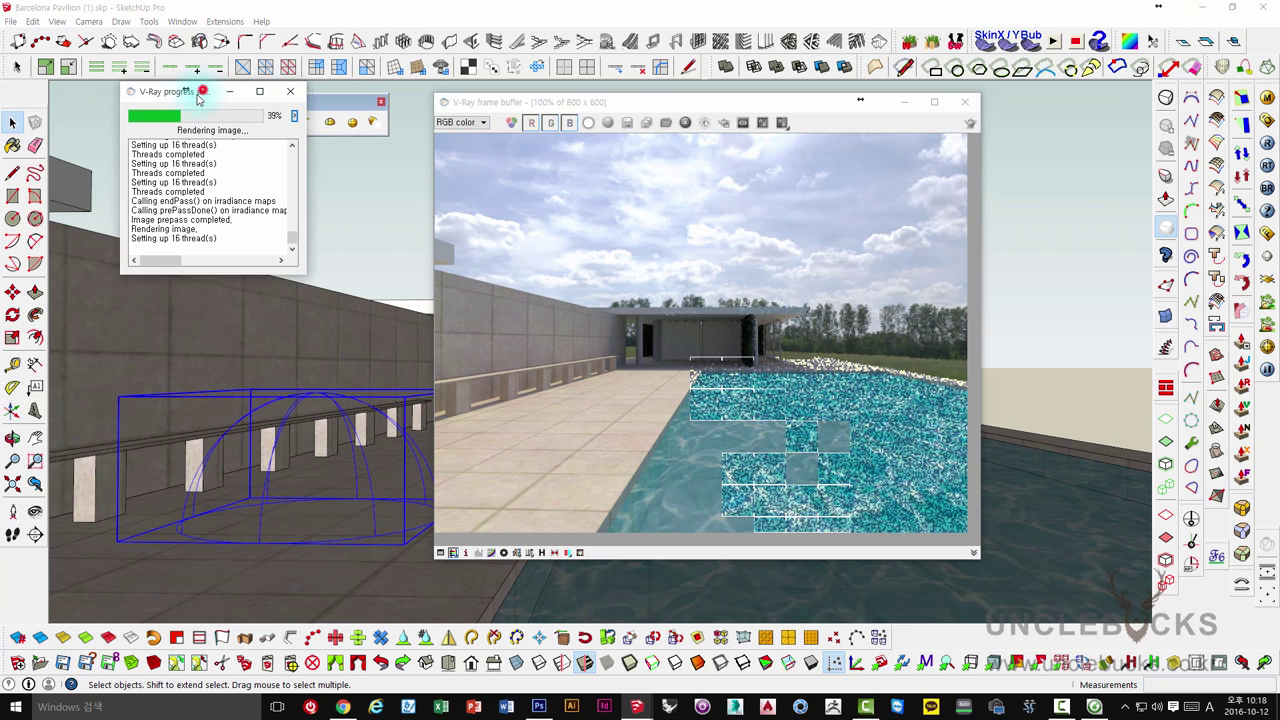
pyautogui.moveTo(198, 97); pyautogui.dragTo(161, 206)
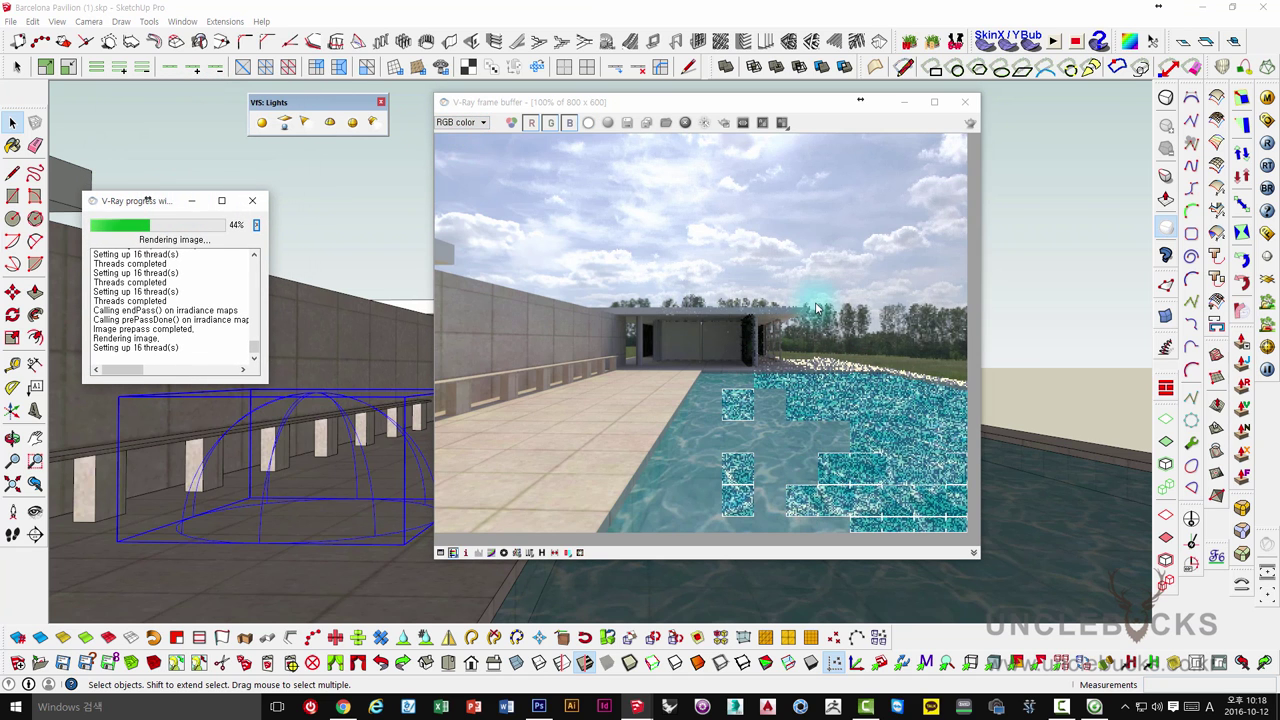
pyautogui.click(253, 203)
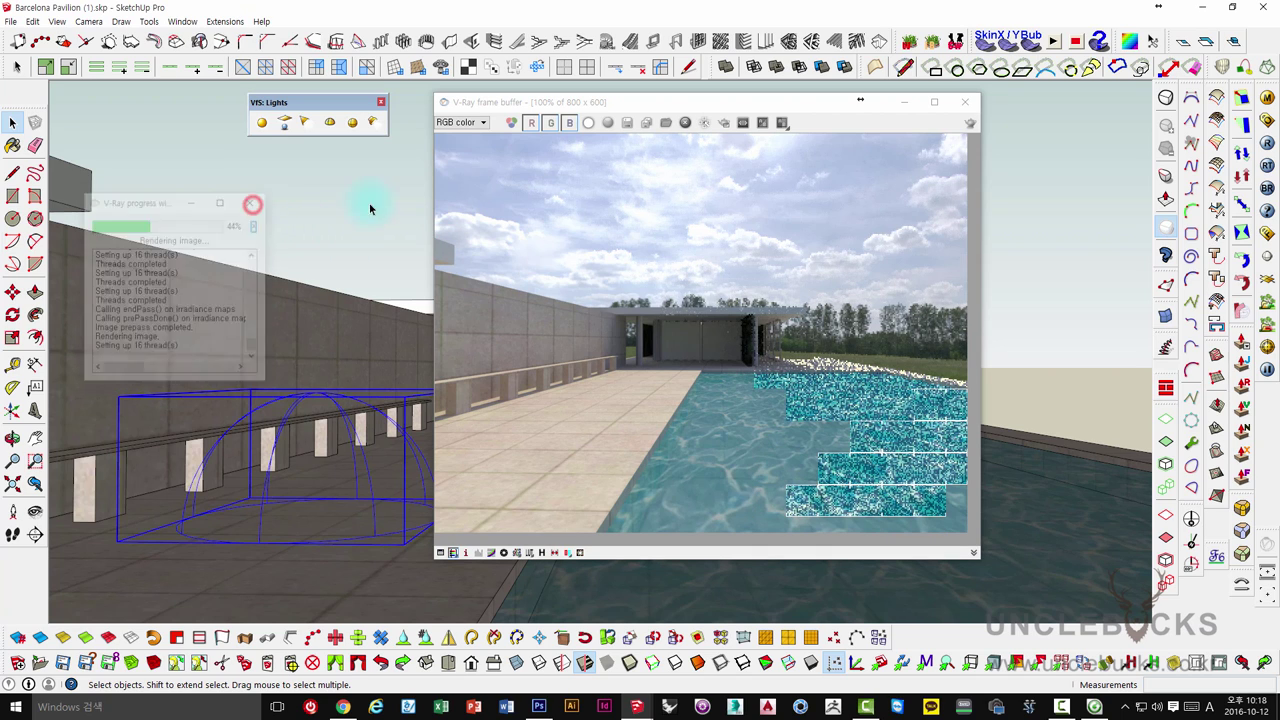
pyautogui.click(968, 104)
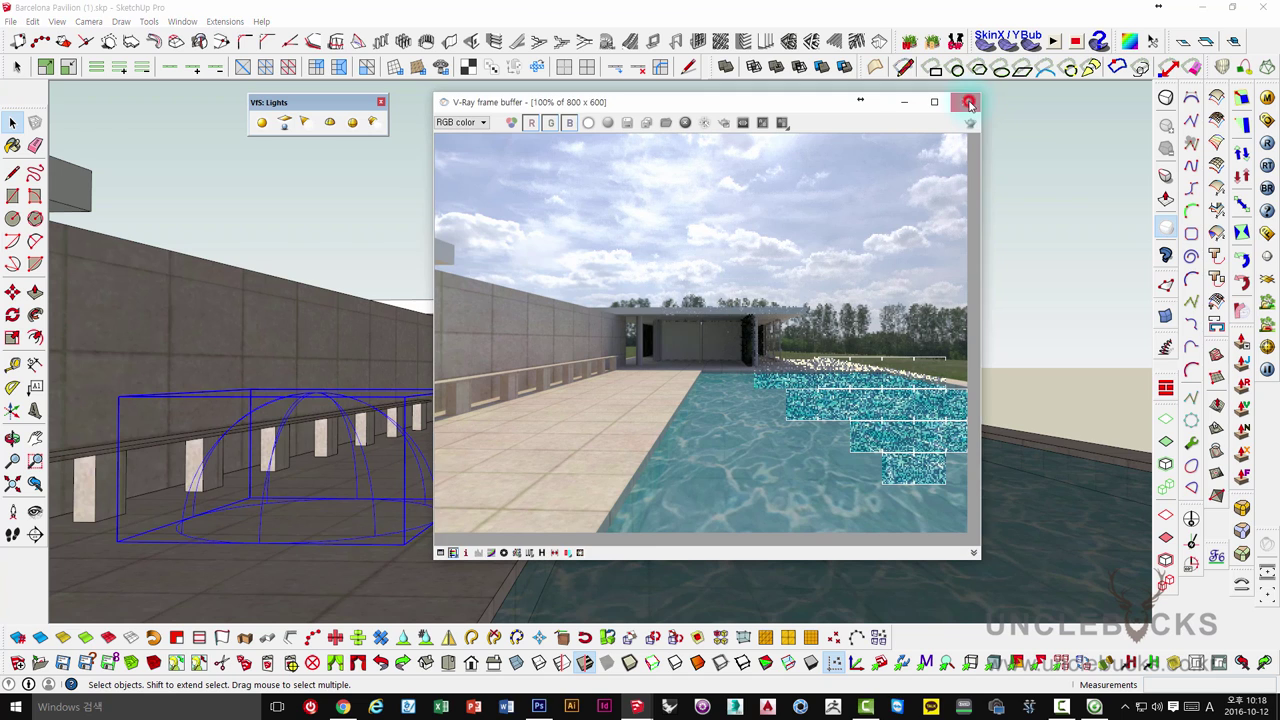
pyautogui.click(797, 198)
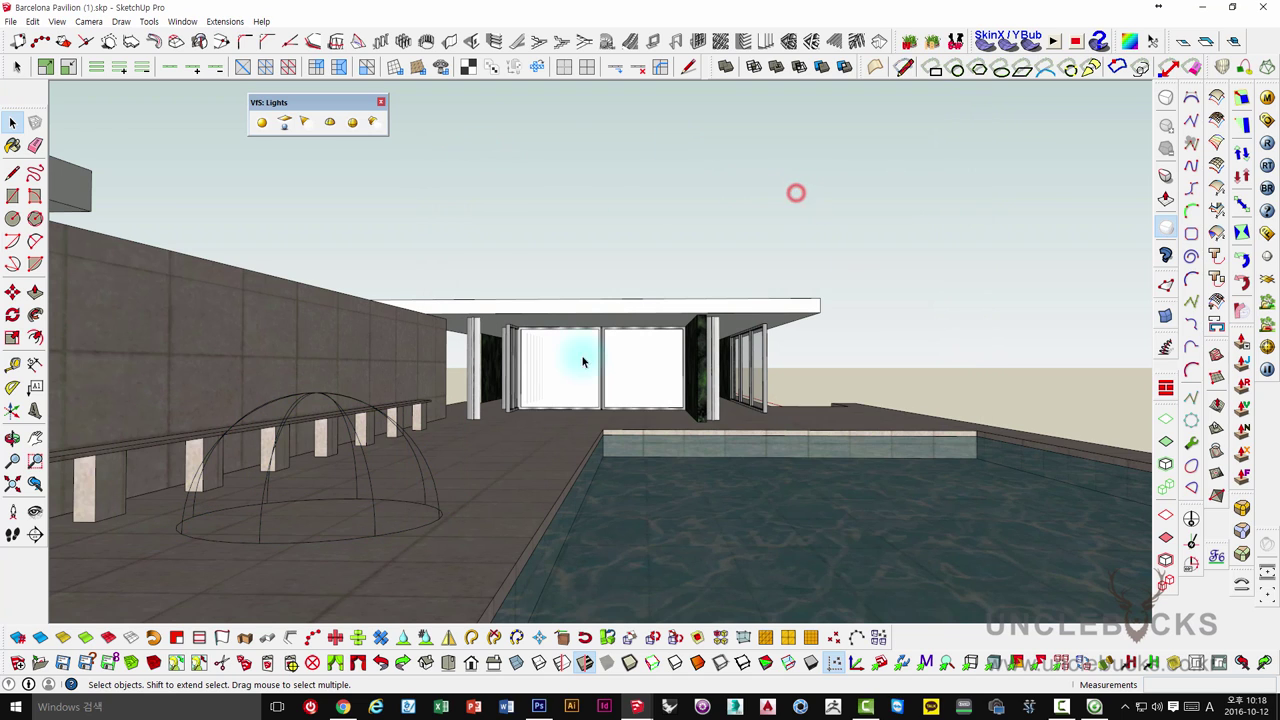
# Re-enable the dome light's Invisible option in its V-Ray light editor and confirm with OK
pyautogui.click(318, 398)
pyautogui.rightClick(318, 398)
pyautogui.moveTo(375, 362)
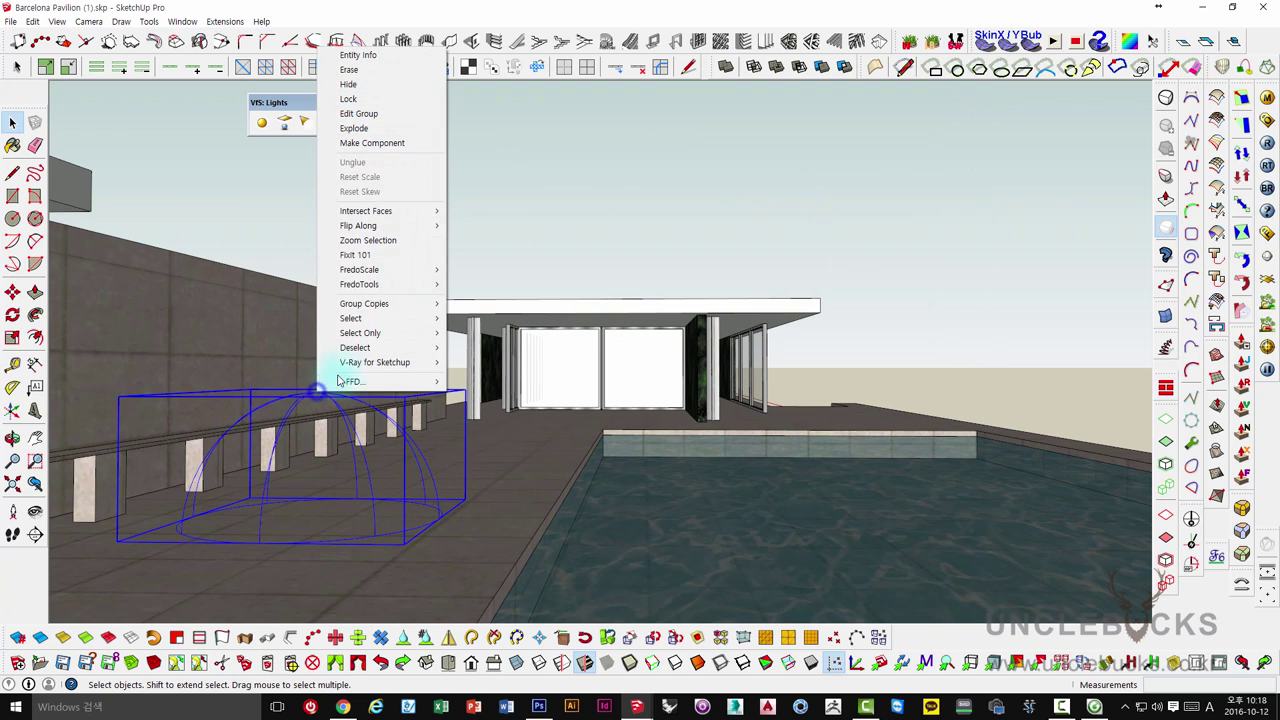
pyautogui.click(307, 366)
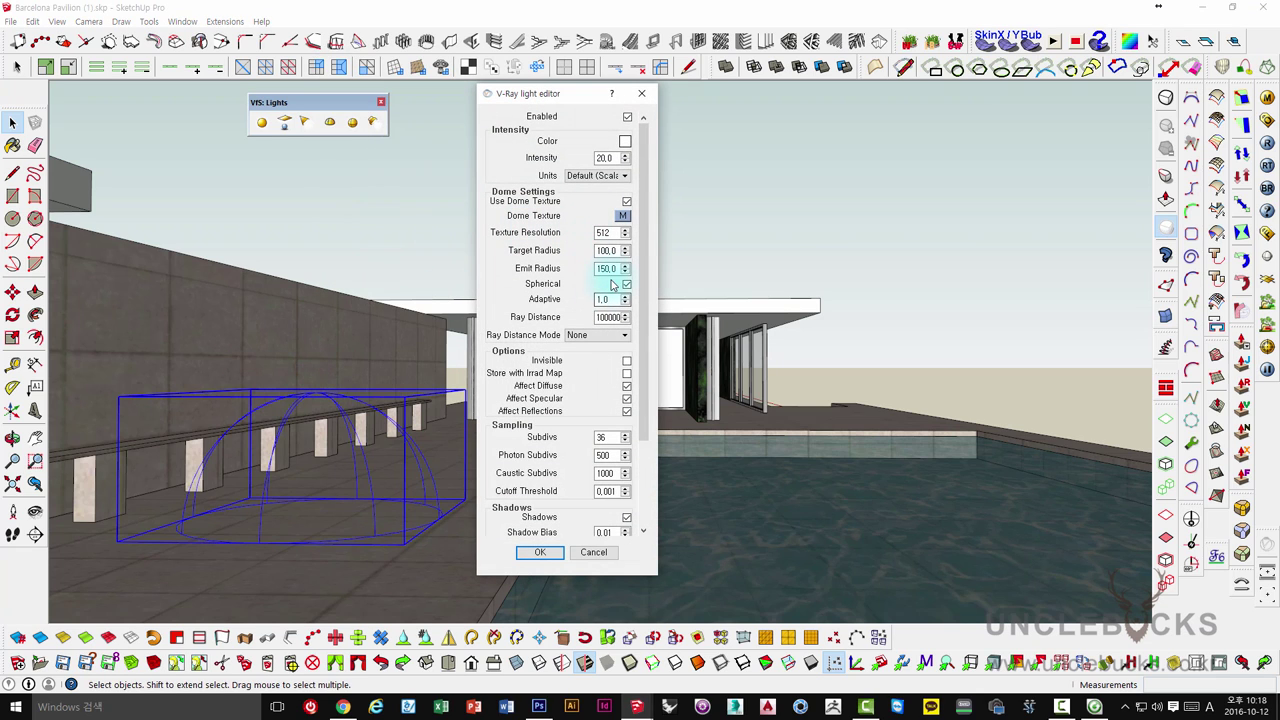
pyautogui.click(625, 217)
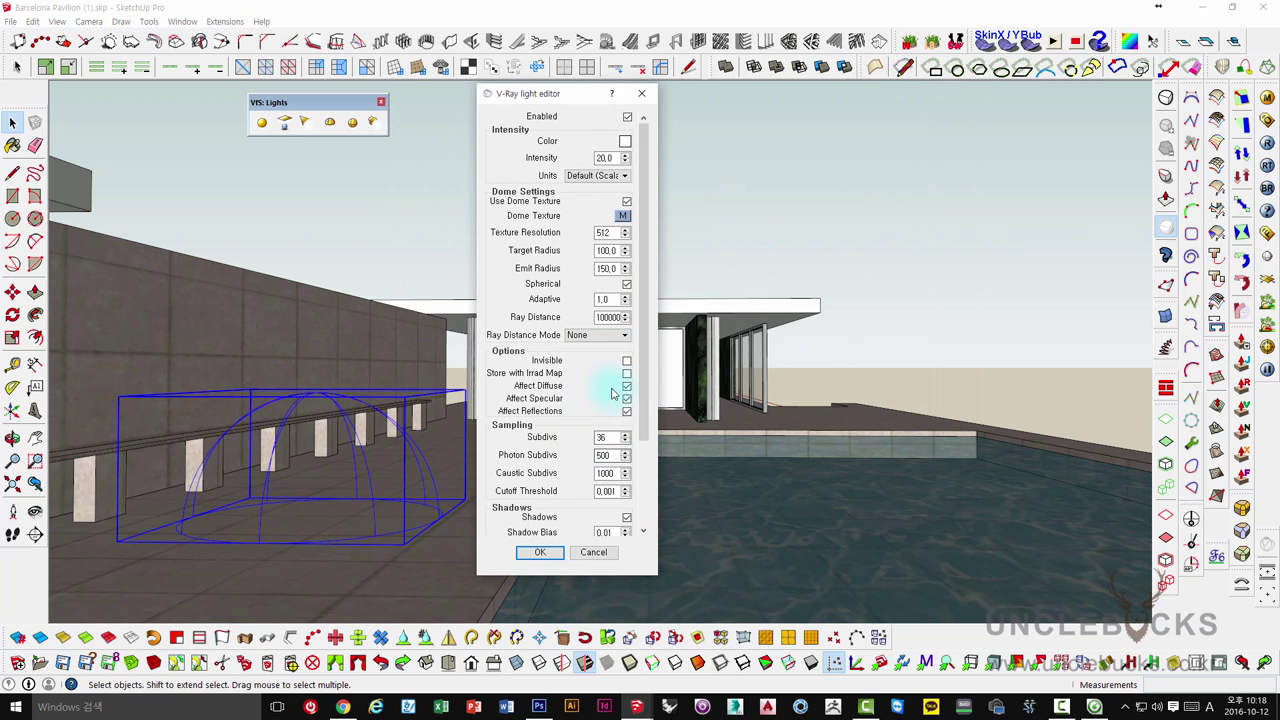
pyautogui.click(627, 362)
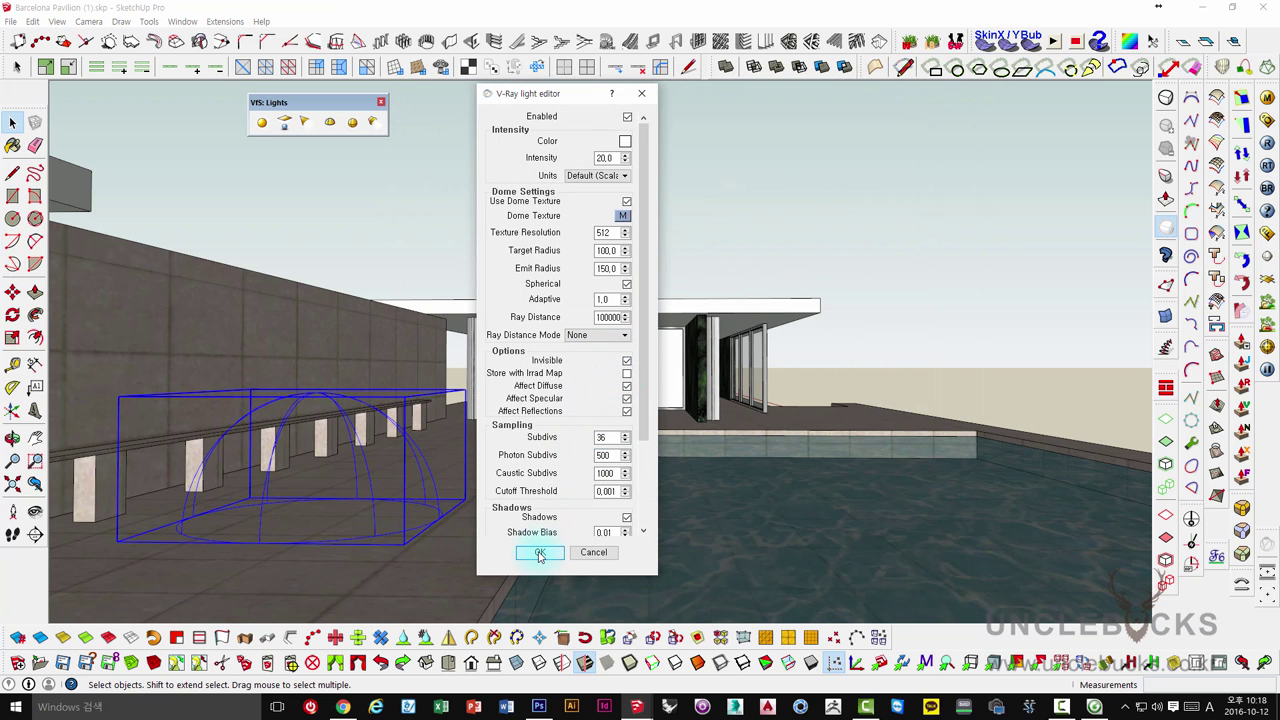
pyautogui.click(538, 554)
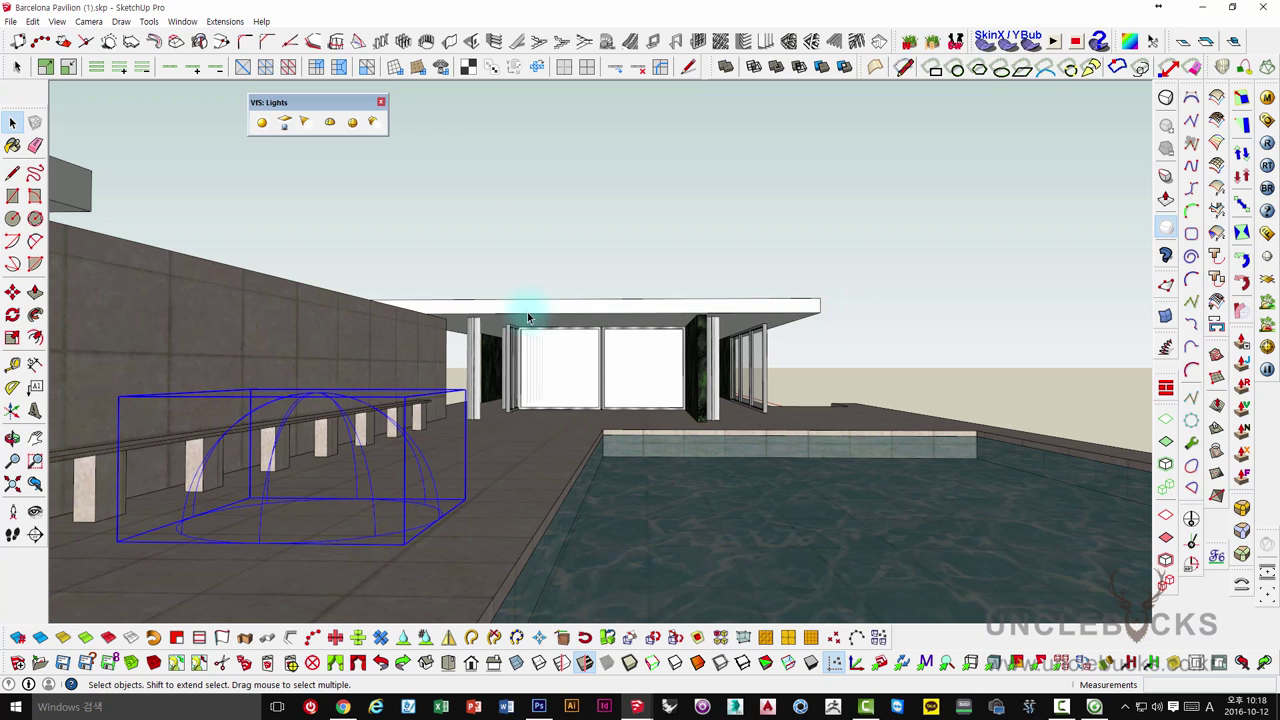
# Replace the background's TexSky with a TexBitmap loading VizPeople_non_commercial_hdr_v1_05.hdr
pyautogui.click(1266, 119)
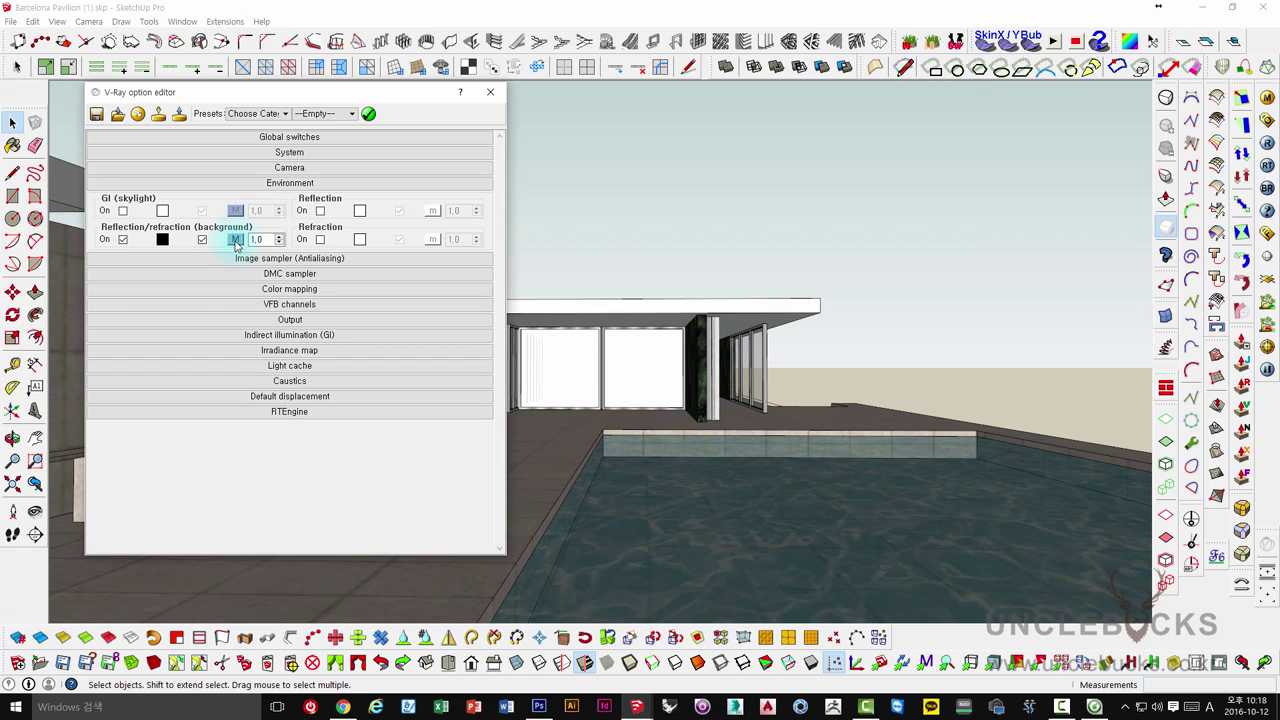
pyautogui.click(236, 244)
pyautogui.click(435, 229)
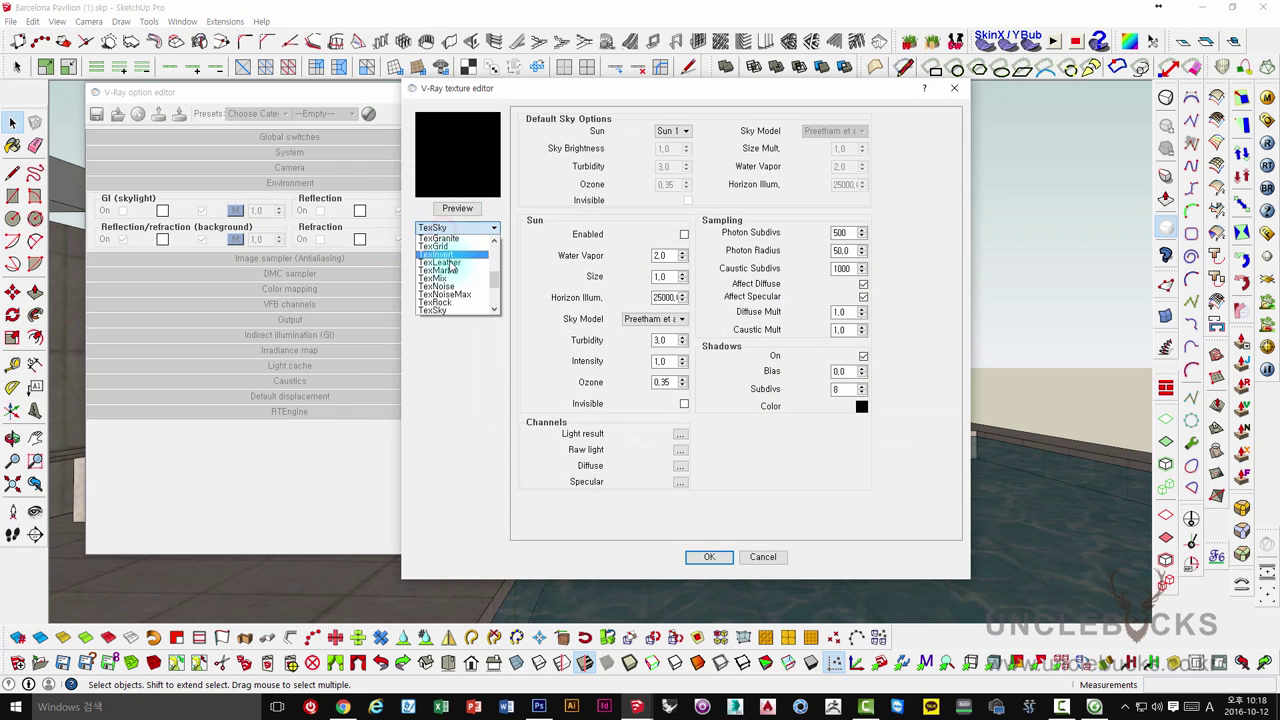
pyautogui.scroll(-1, 452, 303)
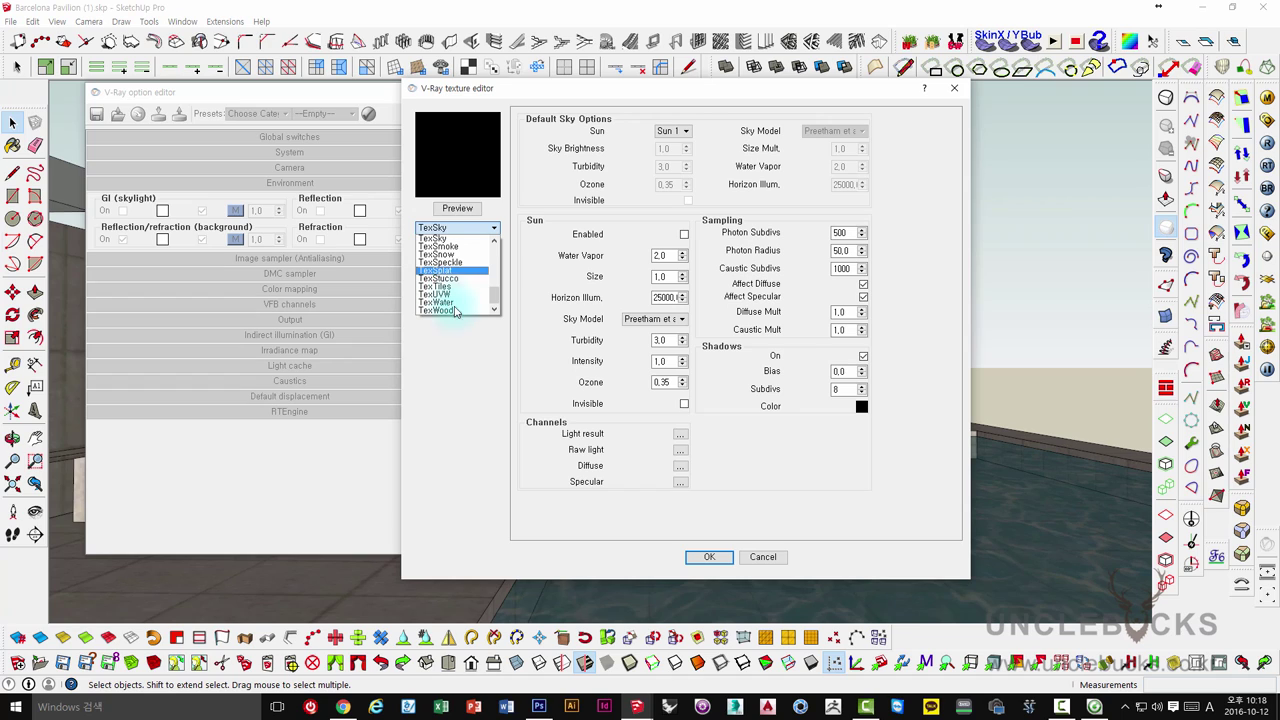
pyautogui.scroll(2, 455, 310)
pyautogui.scroll(2, 457, 290)
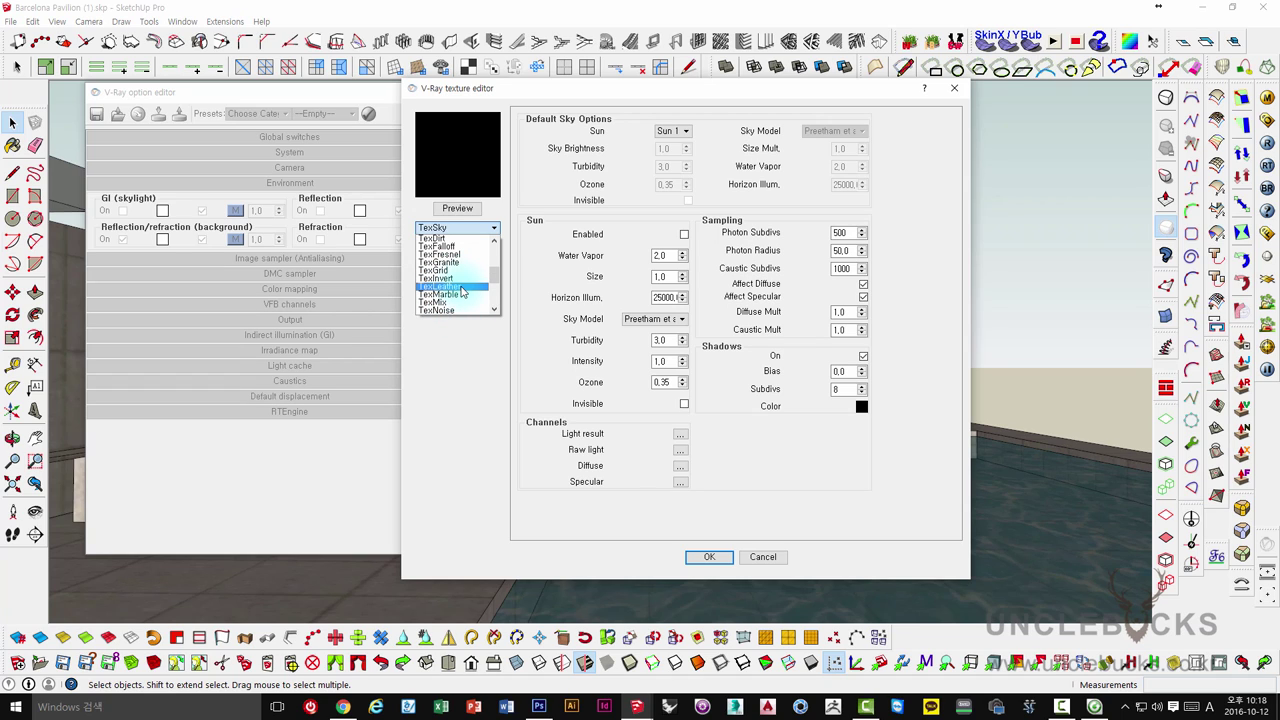
pyautogui.scroll(-1, 465, 290)
pyautogui.scroll(-1, 480, 292)
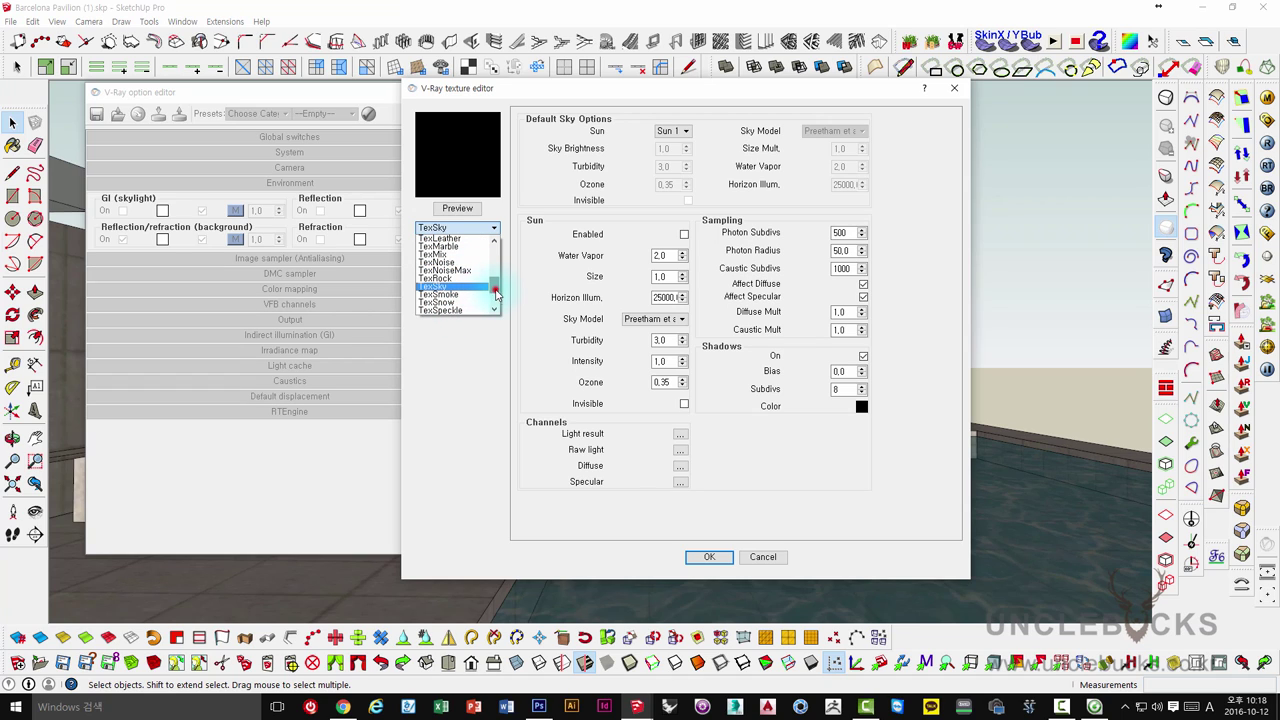
pyautogui.moveTo(496, 291); pyautogui.dragTo(503, 262)
pyautogui.click(462, 271)
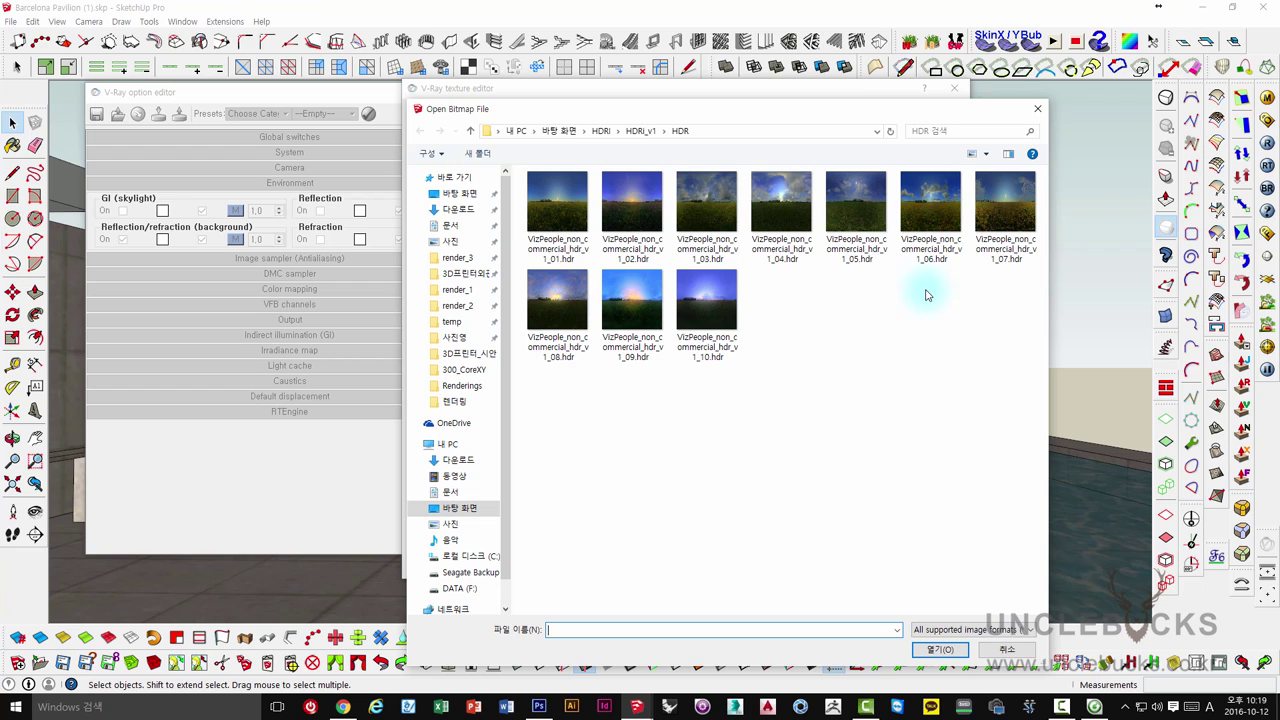
pyautogui.click(870, 213)
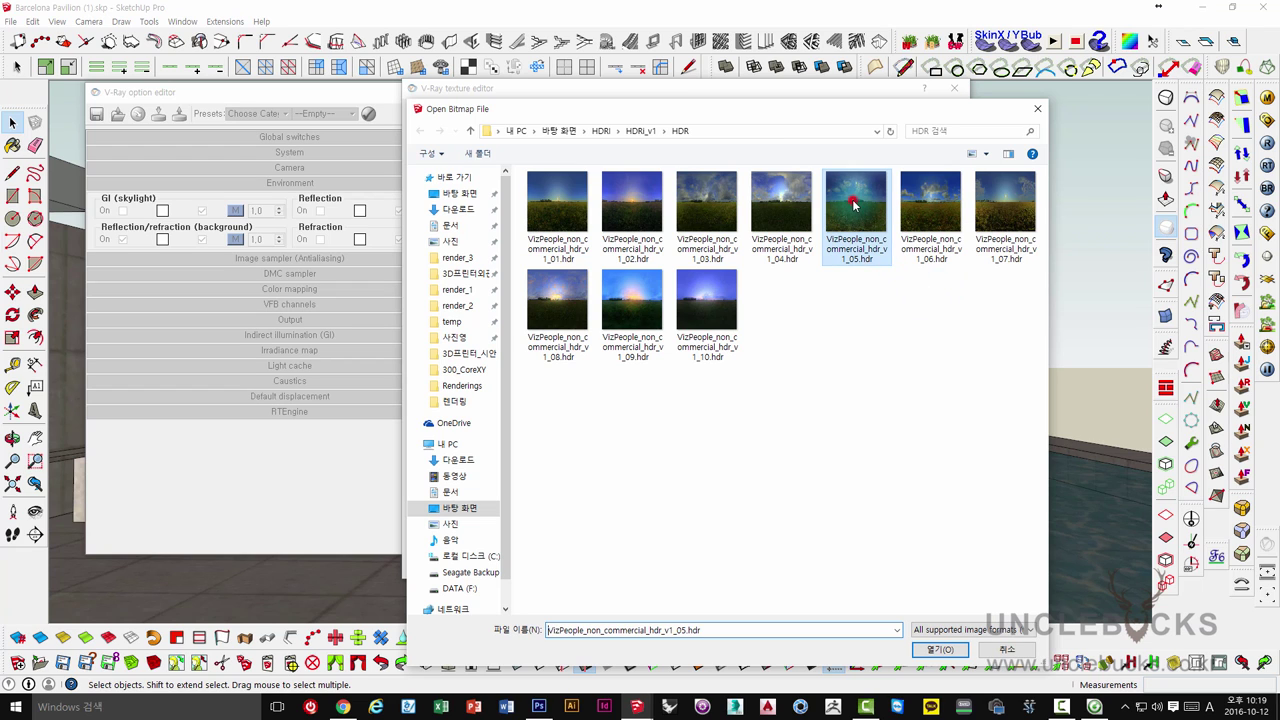
pyautogui.click(941, 651)
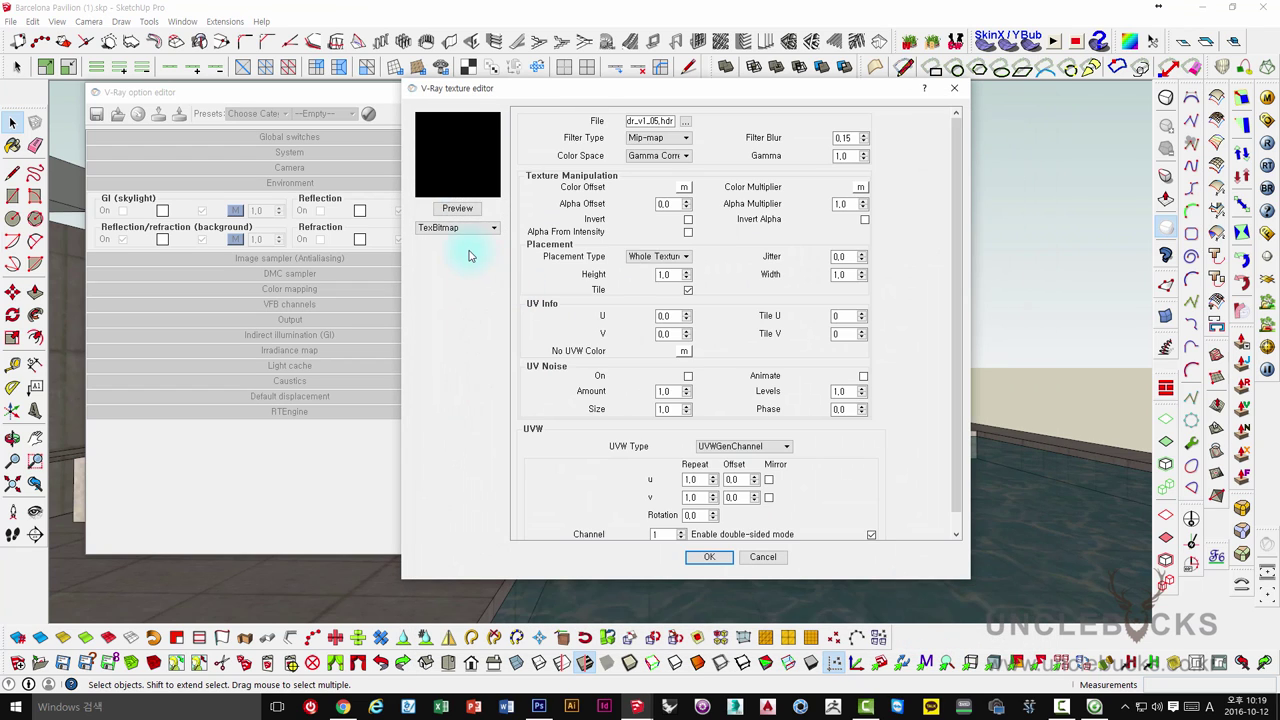
# Map the bitmap with UVWGenEnvironment (Spherical) at 180° horizontal rotation and confirm
pyautogui.click(750, 450)
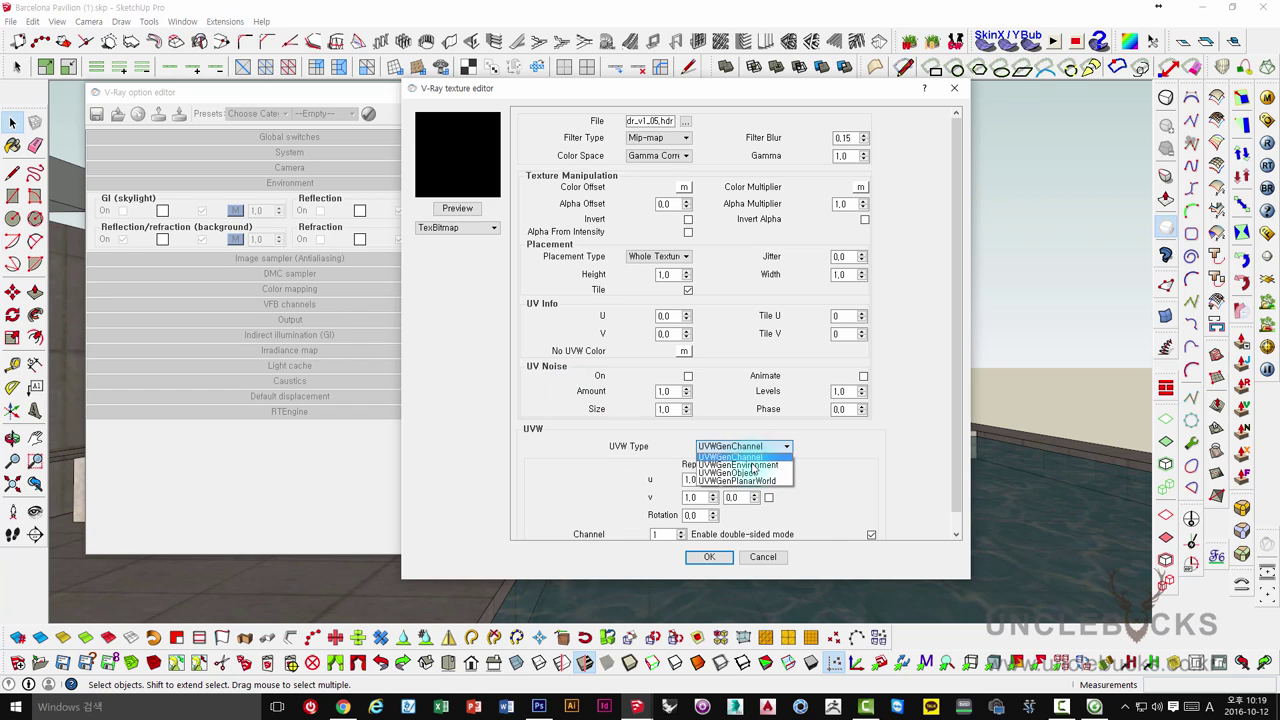
pyautogui.click(752, 465)
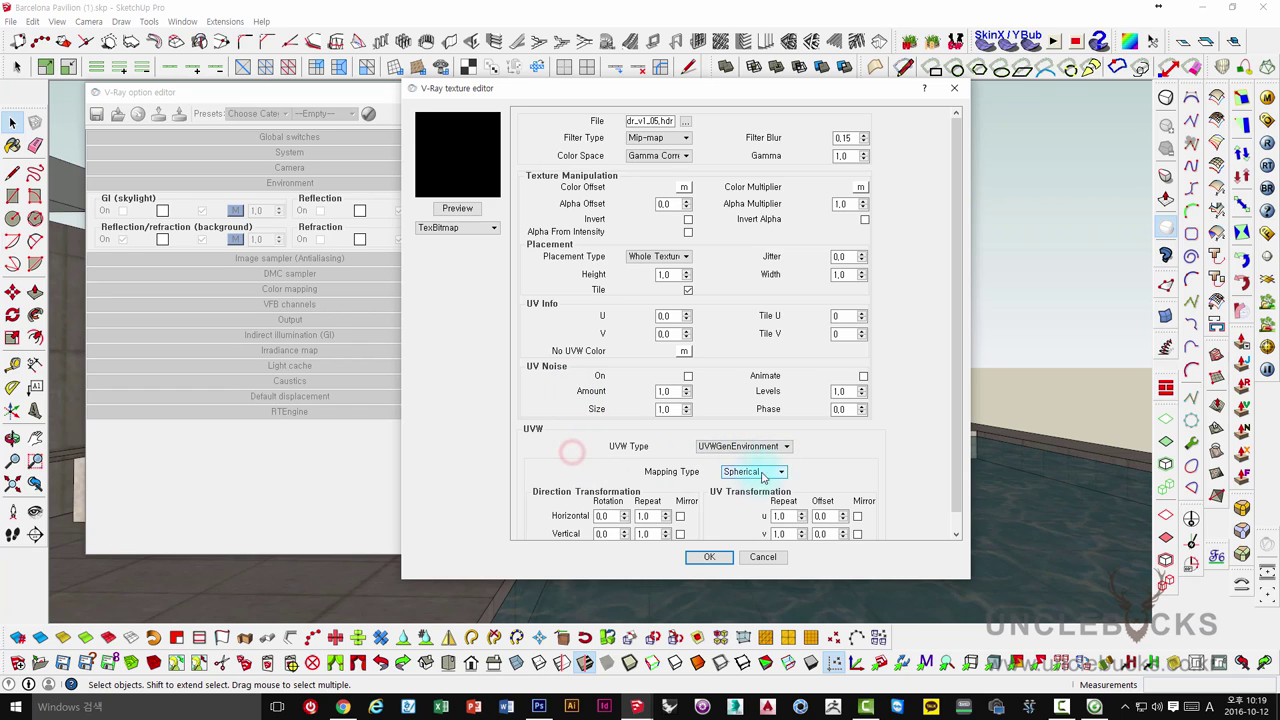
pyautogui.scroll(-1, 960, 447)
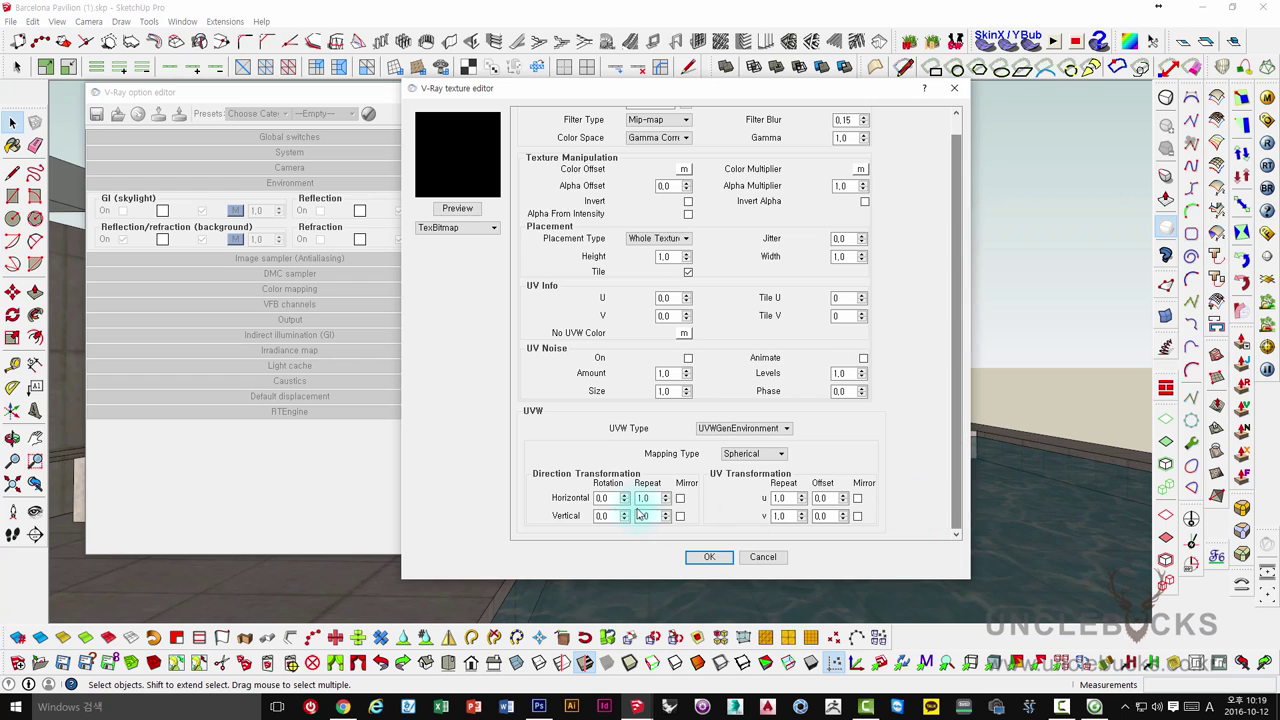
pyautogui.click(601, 498)
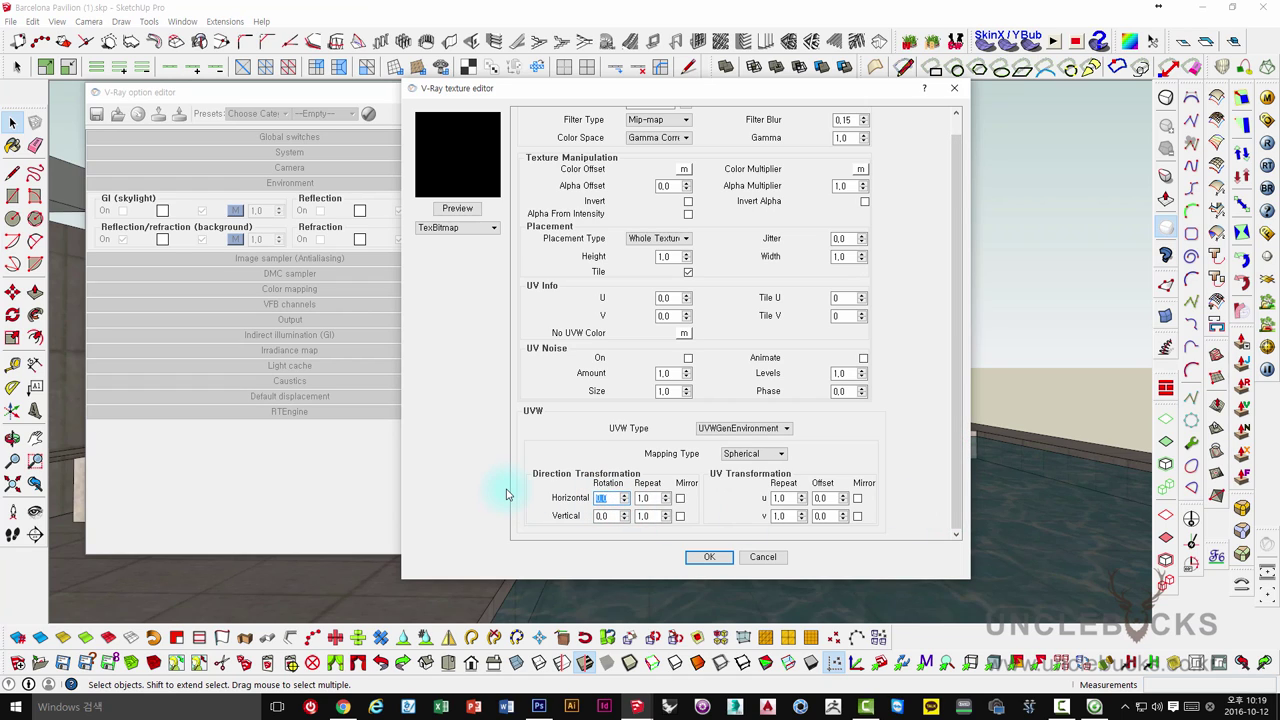
pyautogui.write('180')
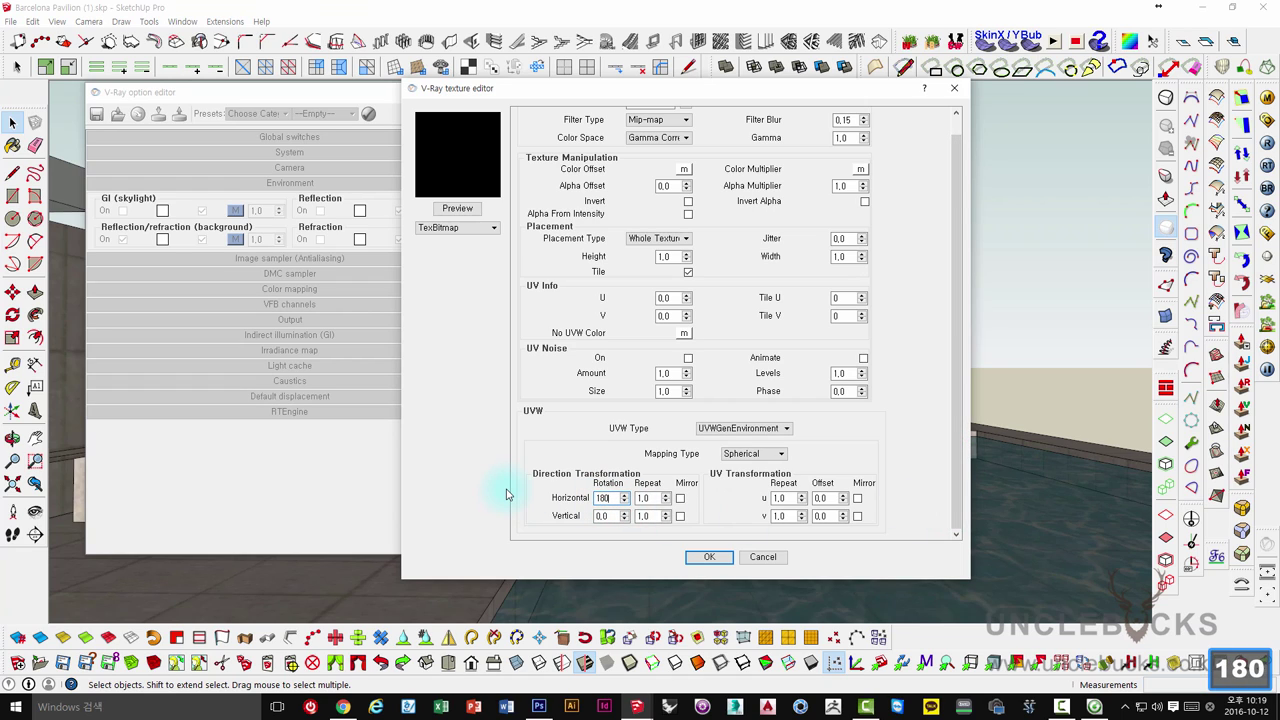
pyautogui.click(458, 208)
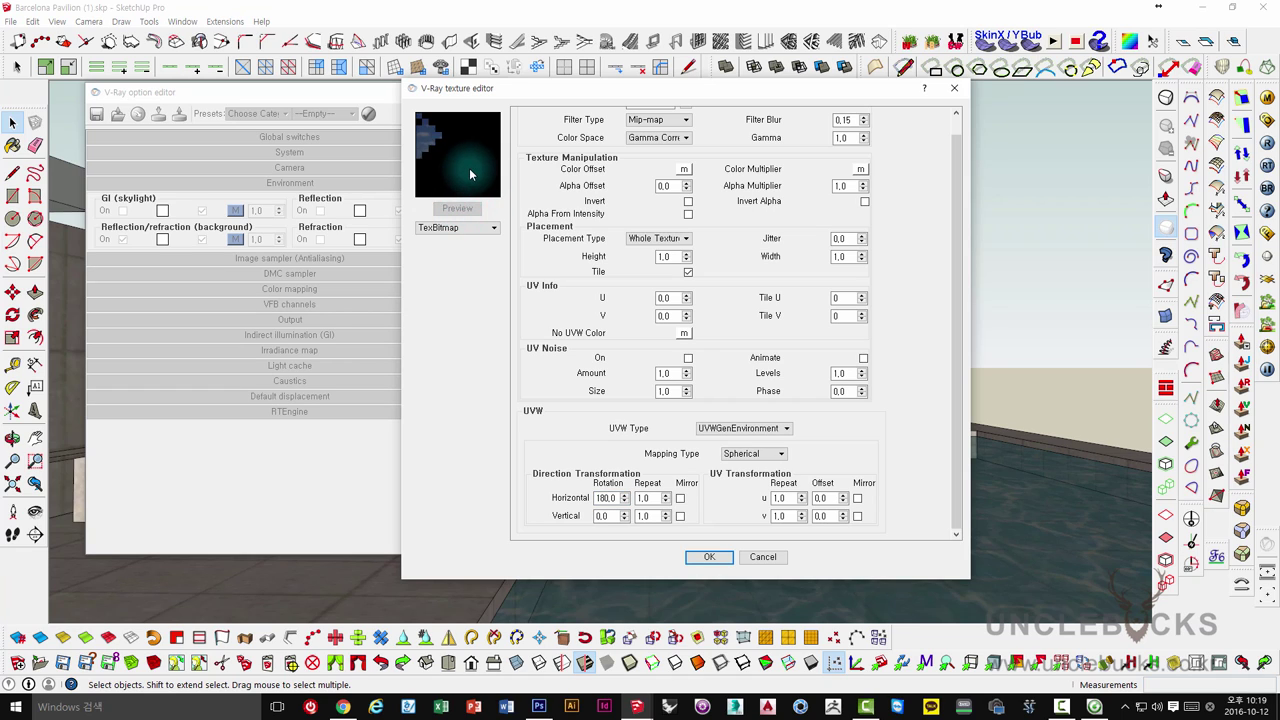
pyautogui.click(708, 557)
pyautogui.click(876, 251)
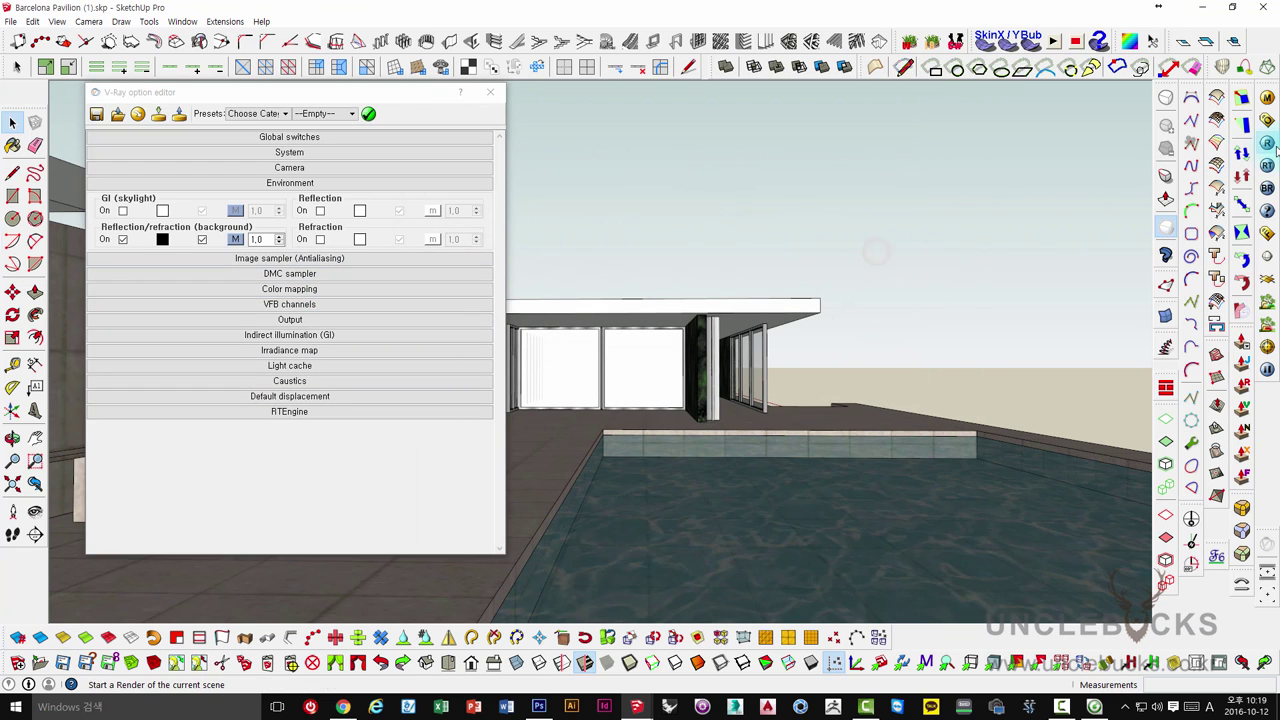
pyautogui.click(1238, 150)
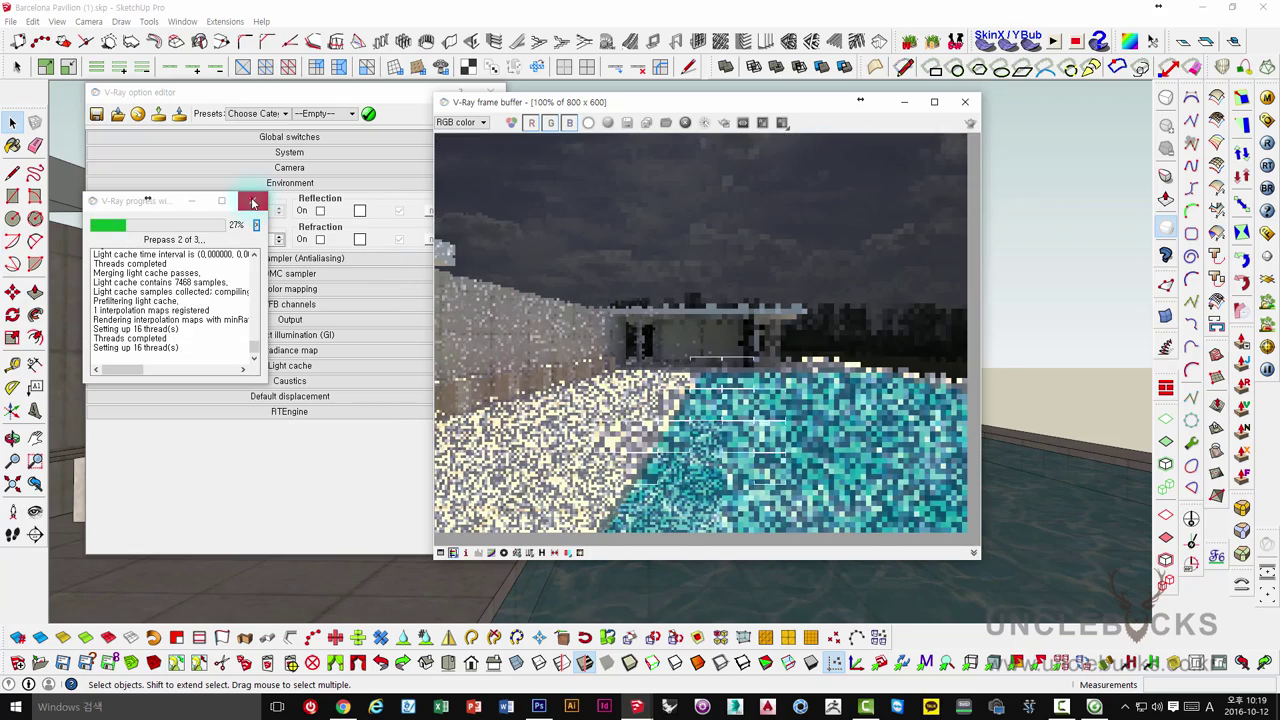
pyautogui.click(253, 201)
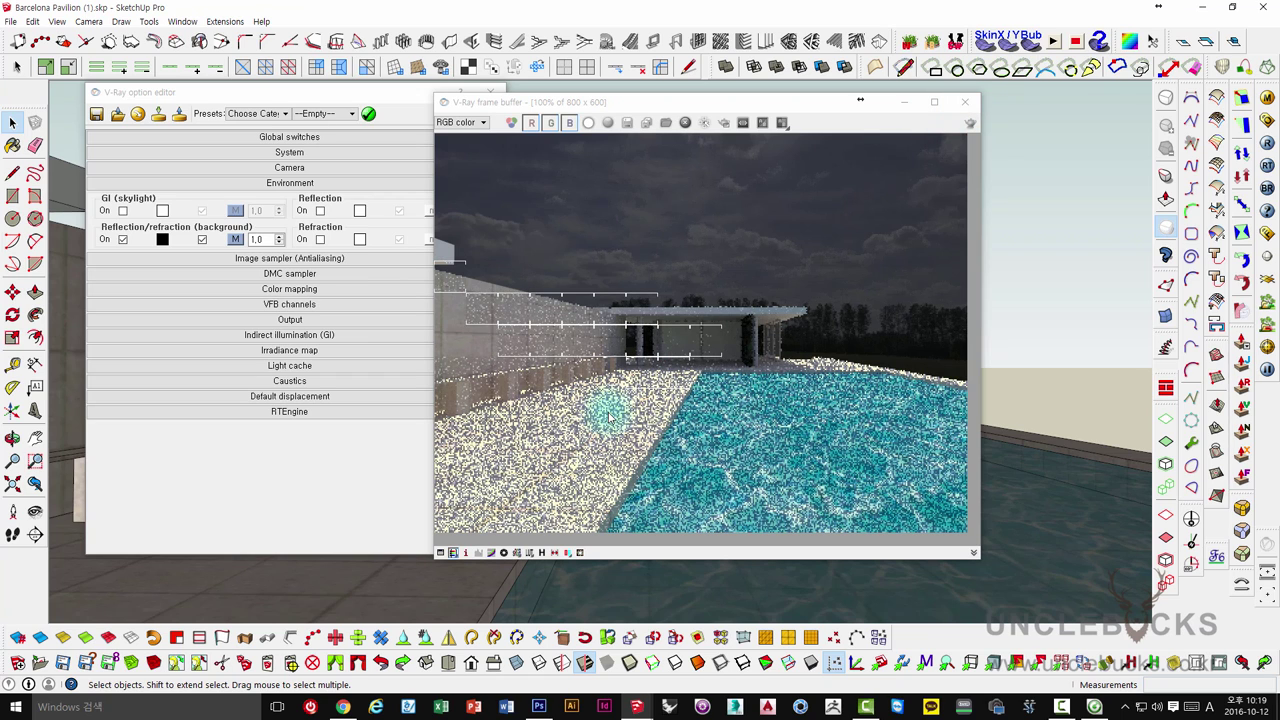
pyautogui.click(965, 102)
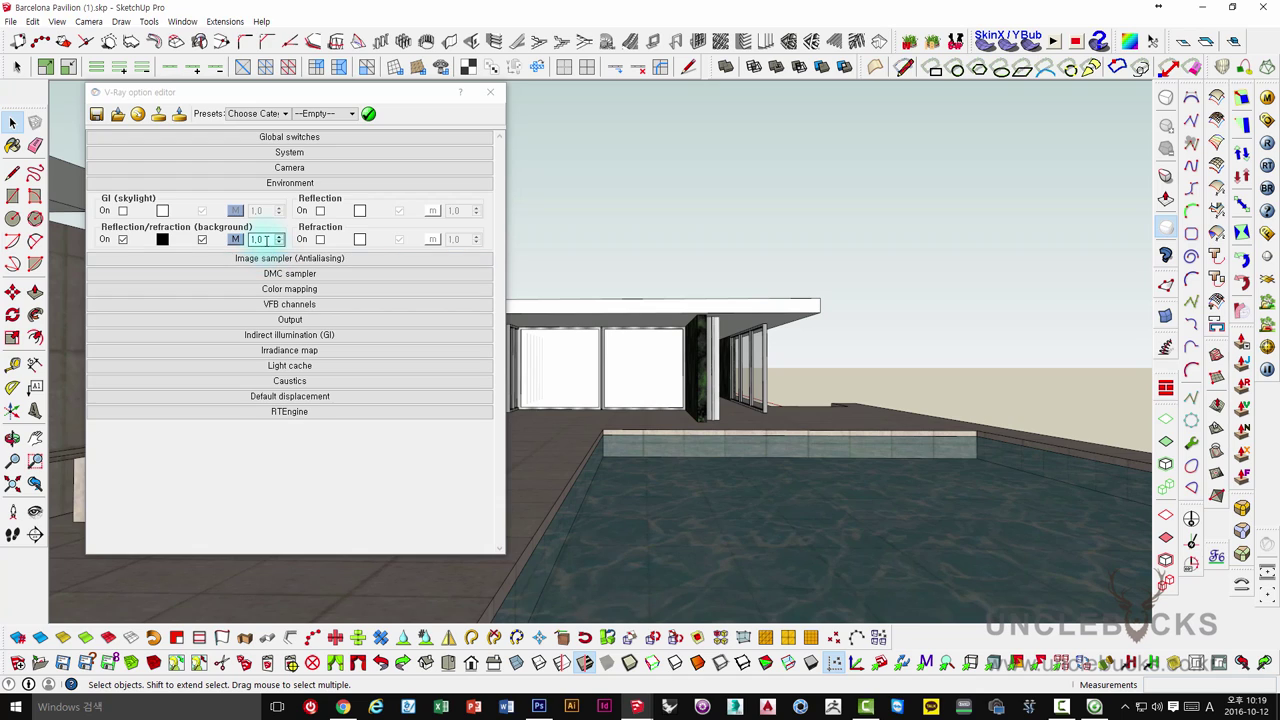
# Set the Reflection/refraction (background) multiplier to 20
pyautogui.click(263, 239)
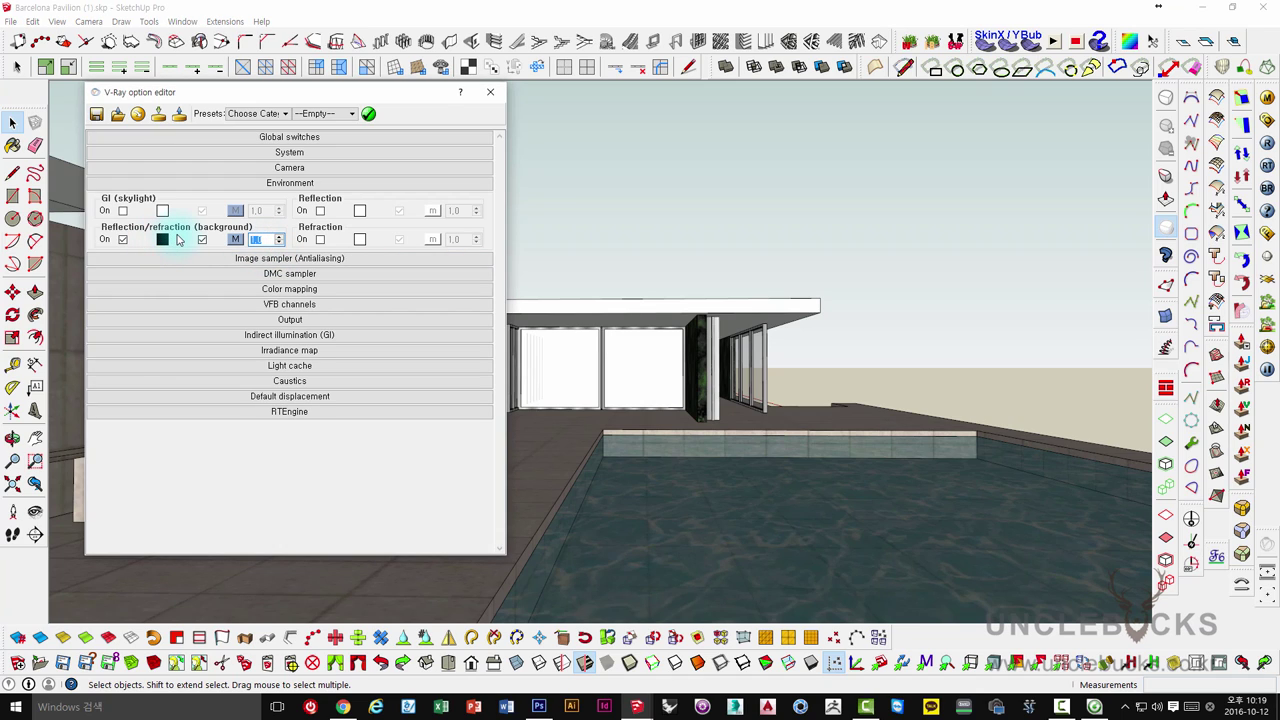
pyautogui.write('20')
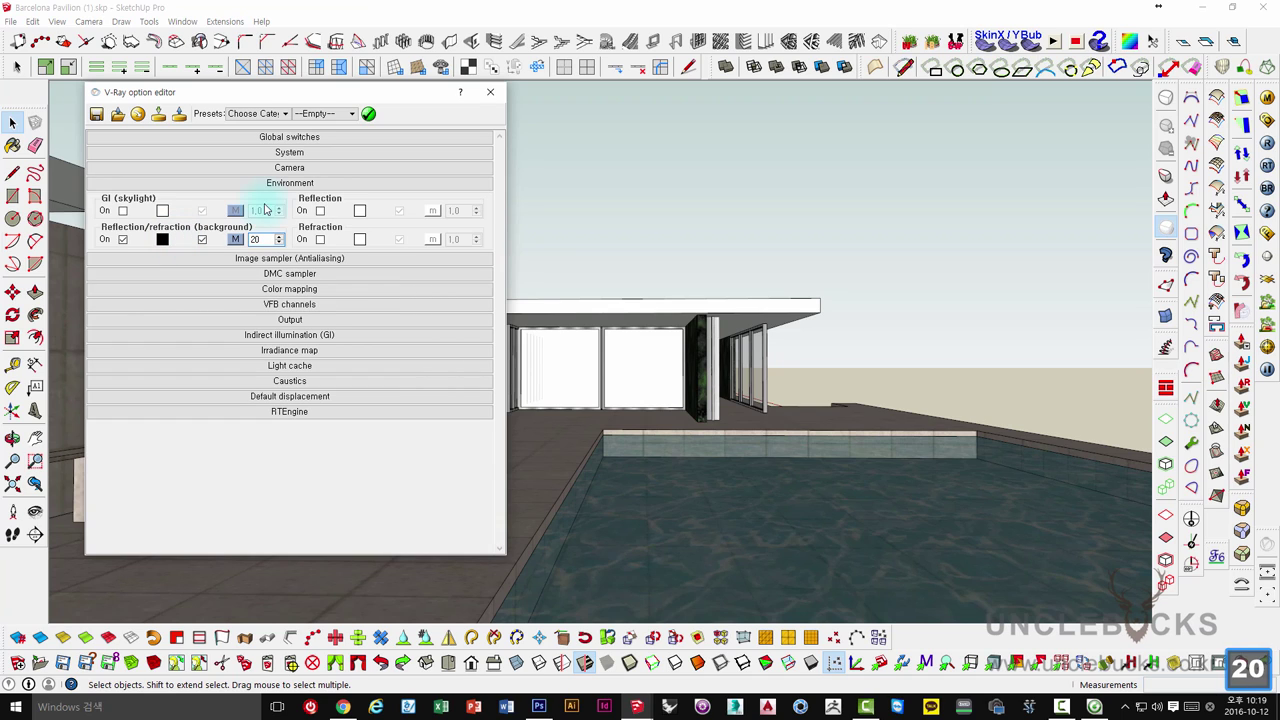
pyautogui.click(705, 208)
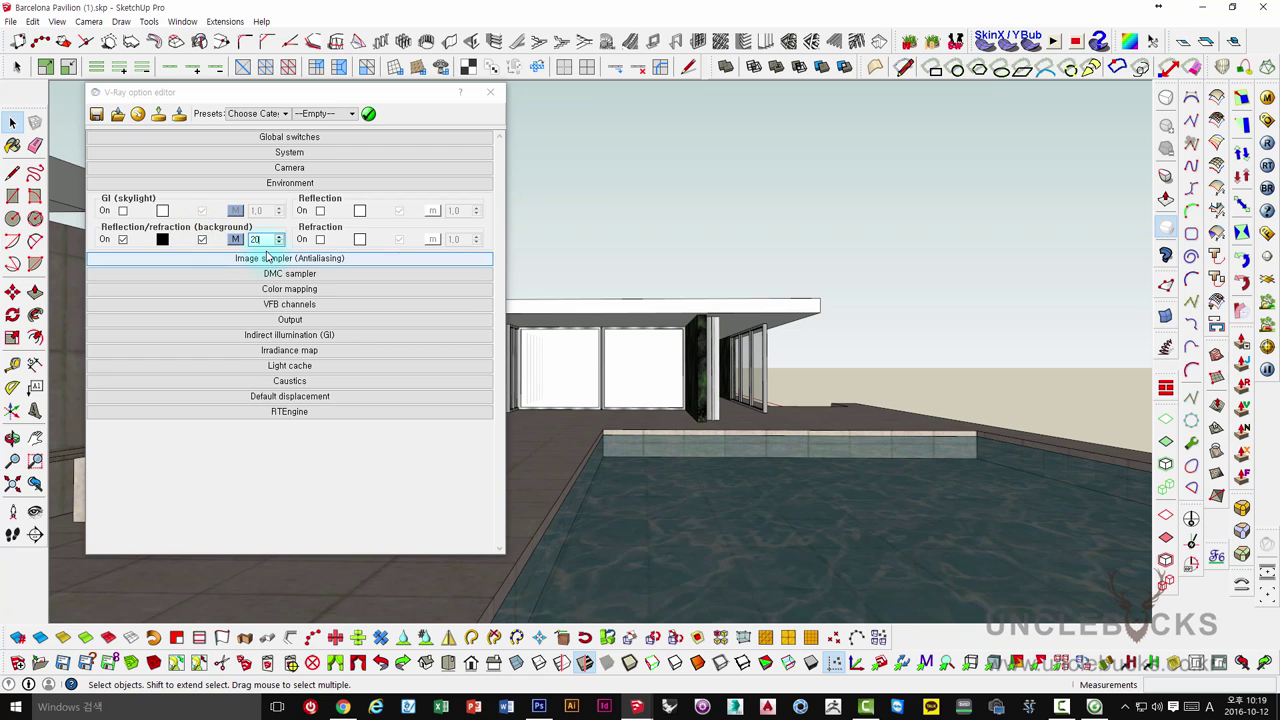
pyautogui.press('Return')
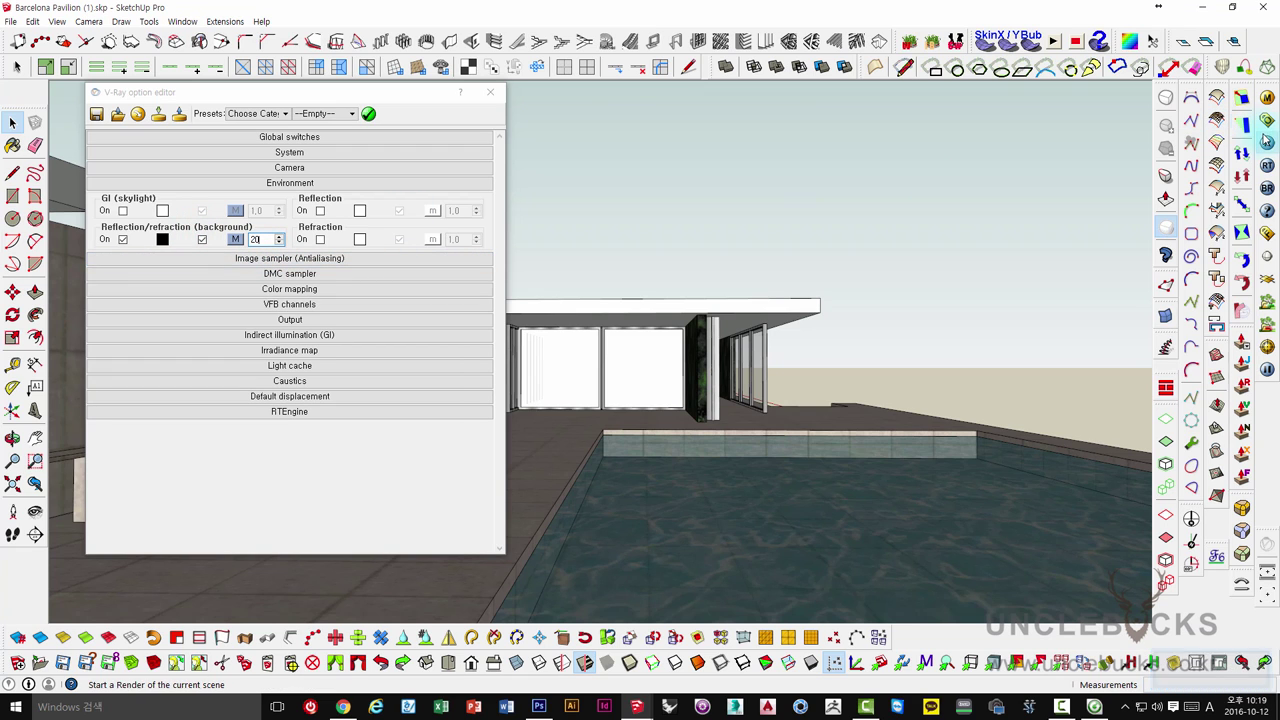
# Run a test render with the brighter background, then close the frame buffer and progress windows
pyautogui.click(1267, 142)
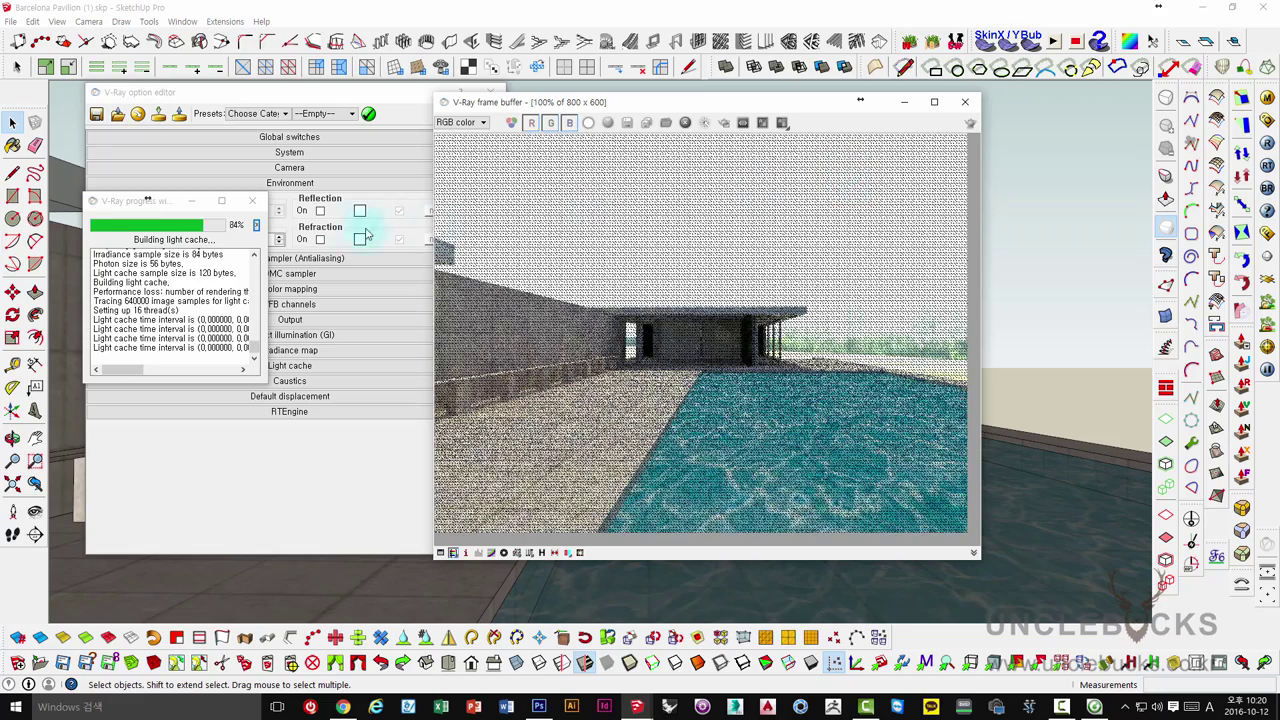
pyautogui.click(962, 101)
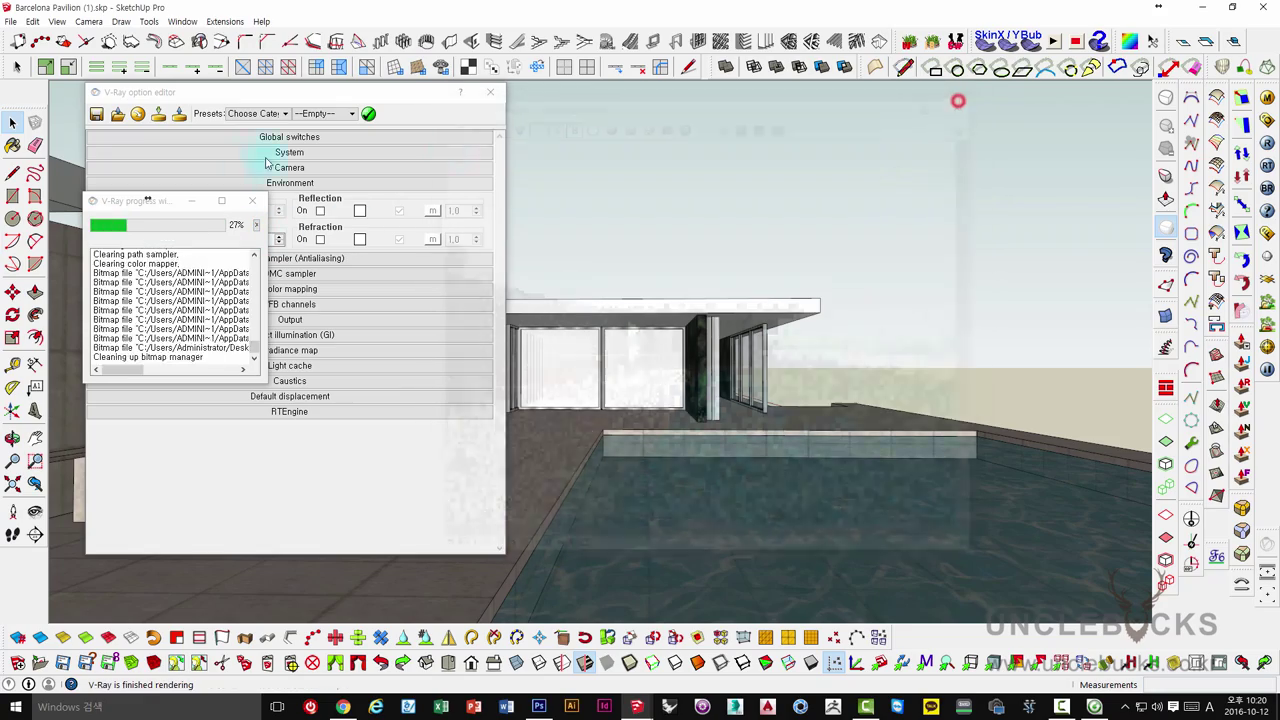
pyautogui.click(252, 200)
pyautogui.click(265, 240)
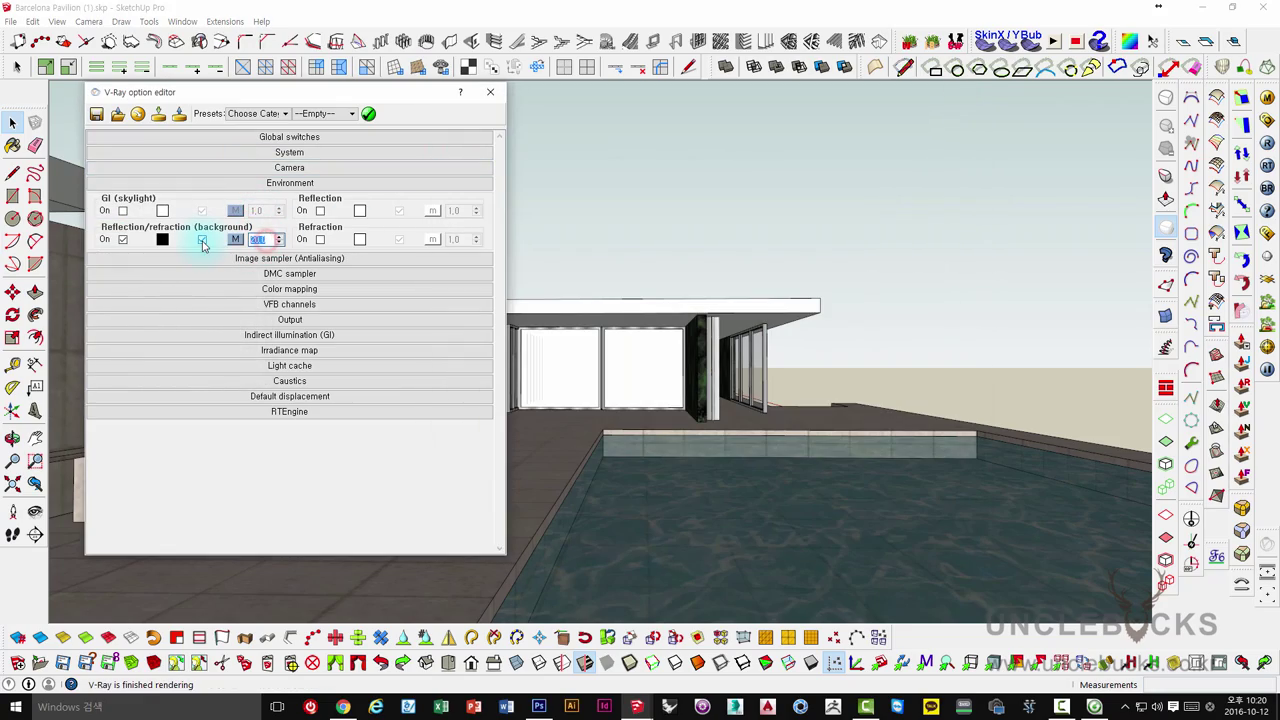
# Set the background multiplier to 5 and compare the render's Alpha and RGB color channels
pyautogui.click(202, 240)
pyautogui.write('5')
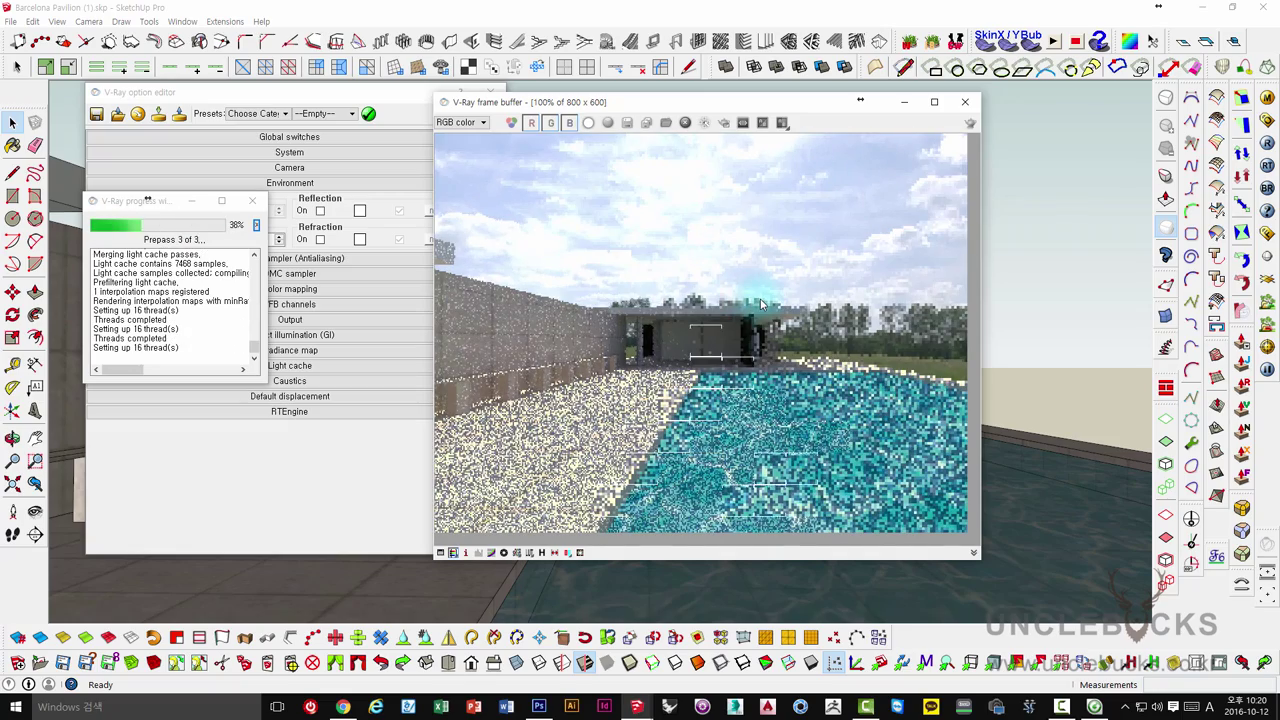
pyautogui.click(460, 122)
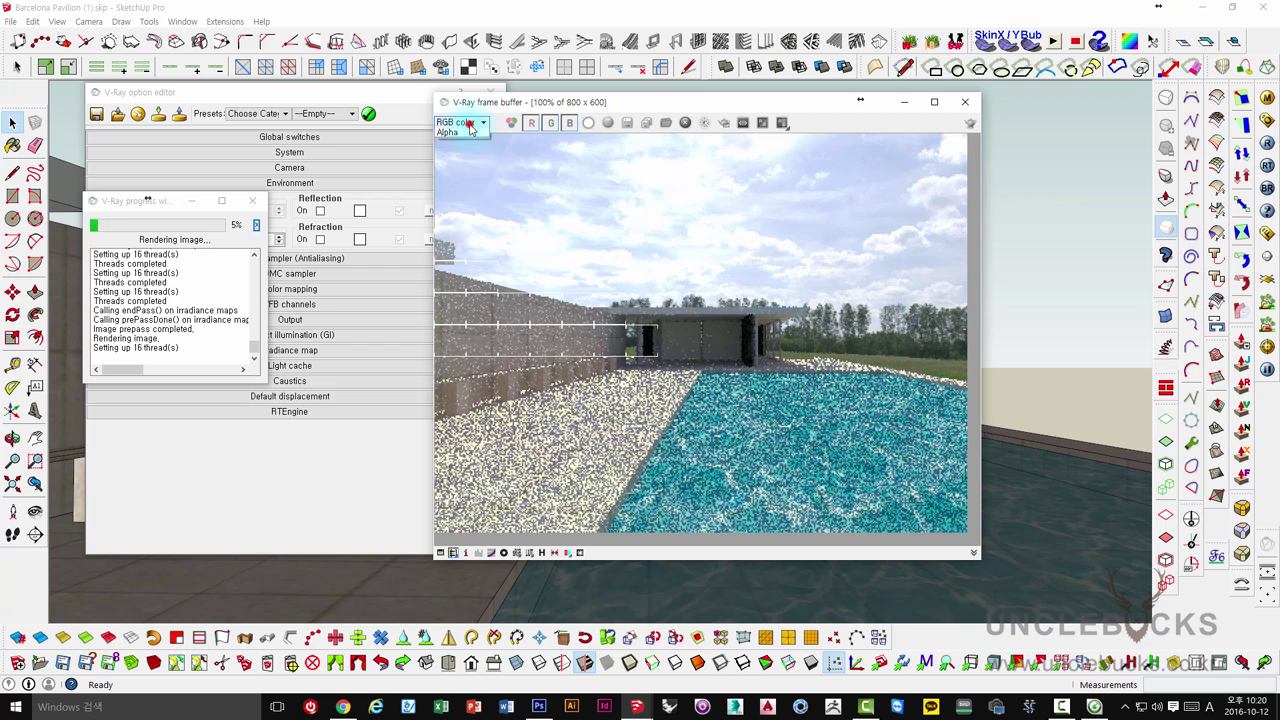
pyautogui.click(468, 143)
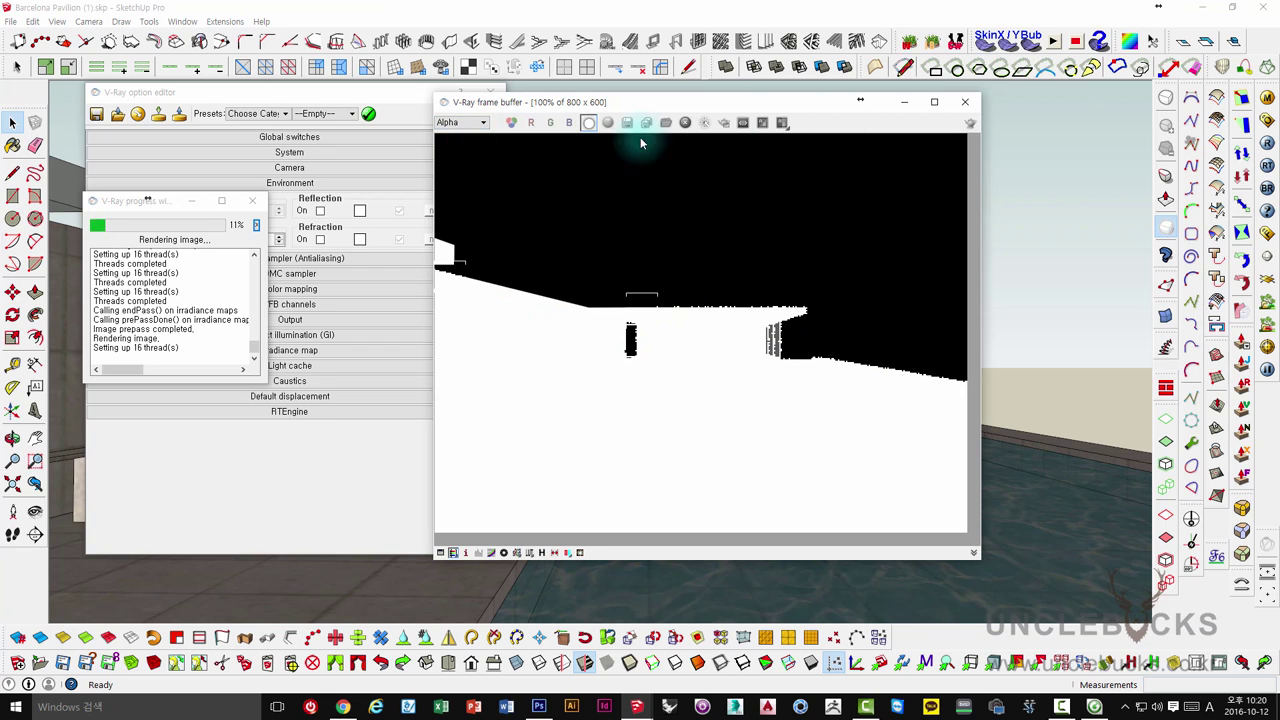
pyautogui.click(460, 122)
pyautogui.click(455, 131)
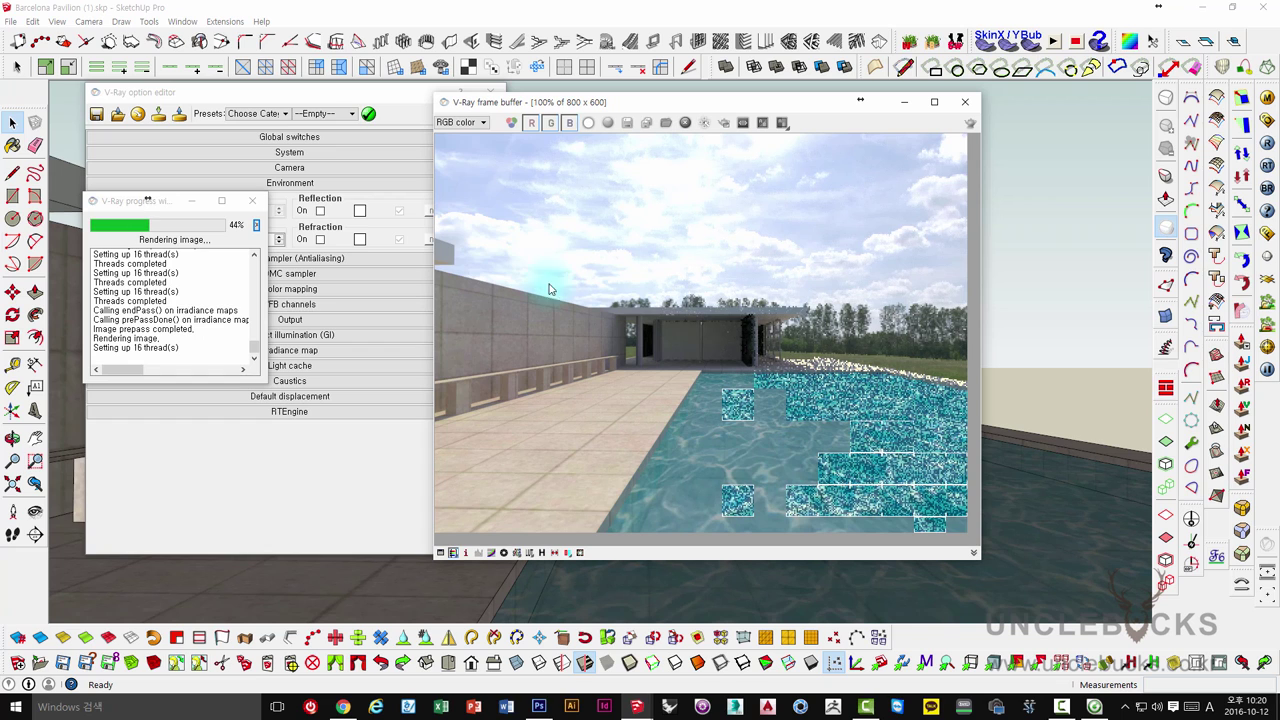
# Close the render result and progress windows and move the V-Ray option editor
pyautogui.click(965, 103)
pyautogui.click(250, 201)
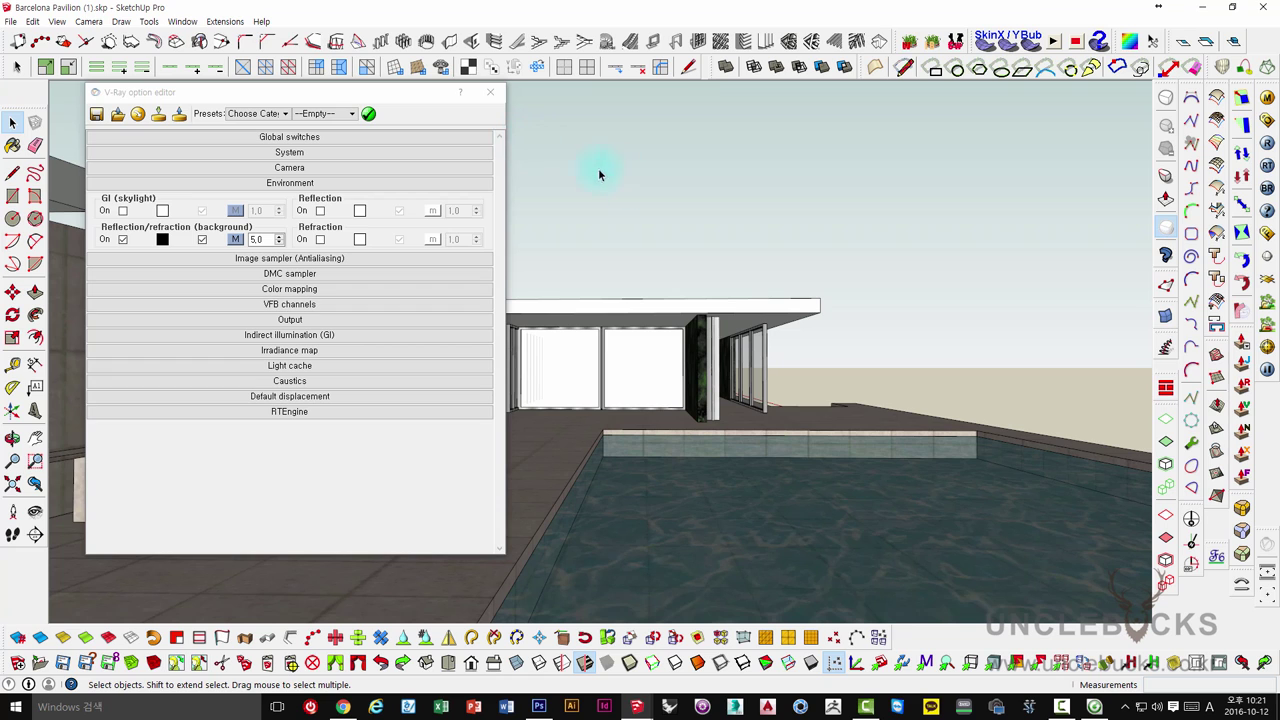
pyautogui.moveTo(280, 93)
pyautogui.mouseDown()
pyautogui.moveTo(497, 116)
pyautogui.moveTo(486, 106)
pyautogui.moveTo(421, 121)
pyautogui.mouseUp()
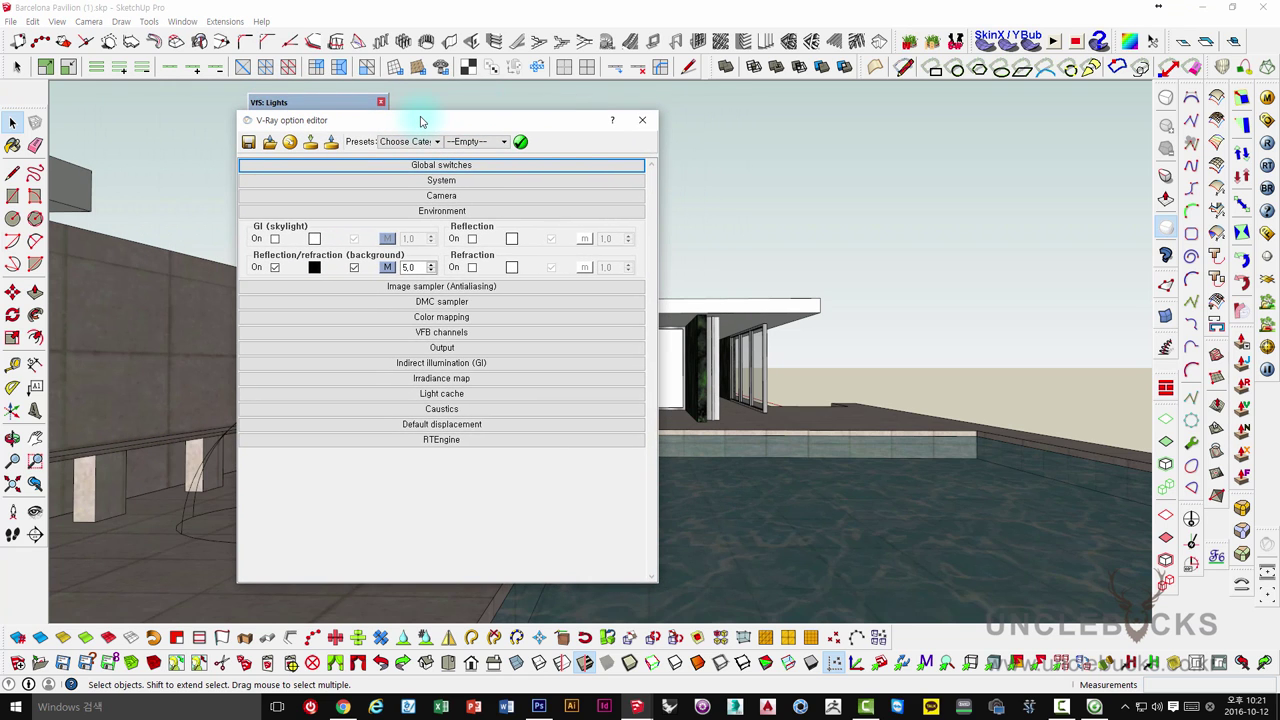